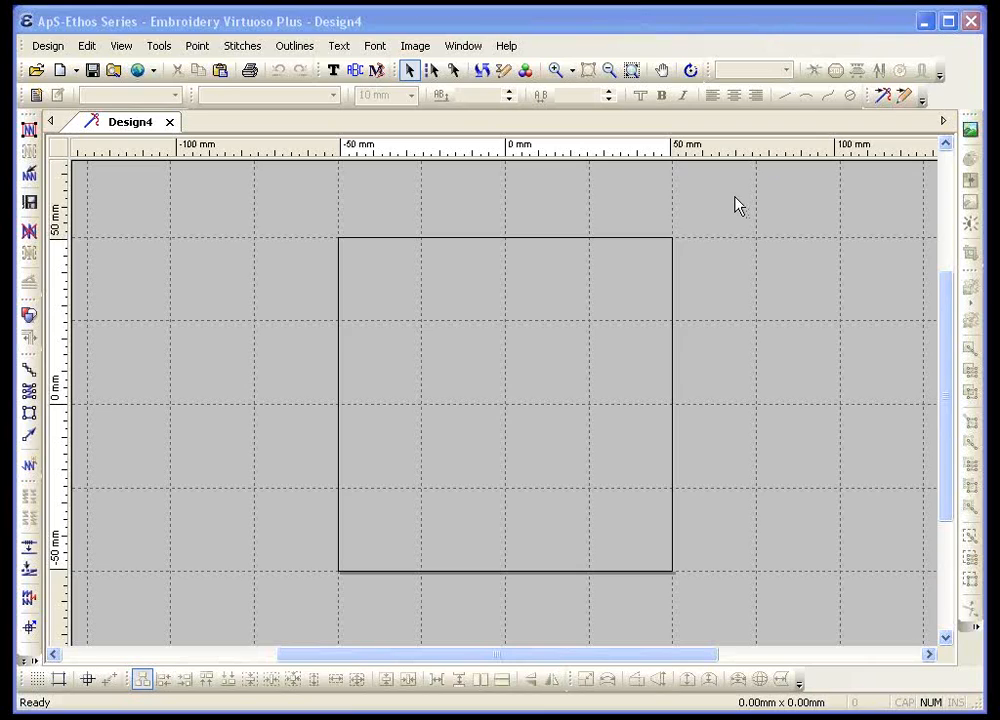
Step: Create capital-letter text of a sample first name in the Boca Raton font, inside the design frame
{"action": "left_click", "coordinate": [333, 72]}
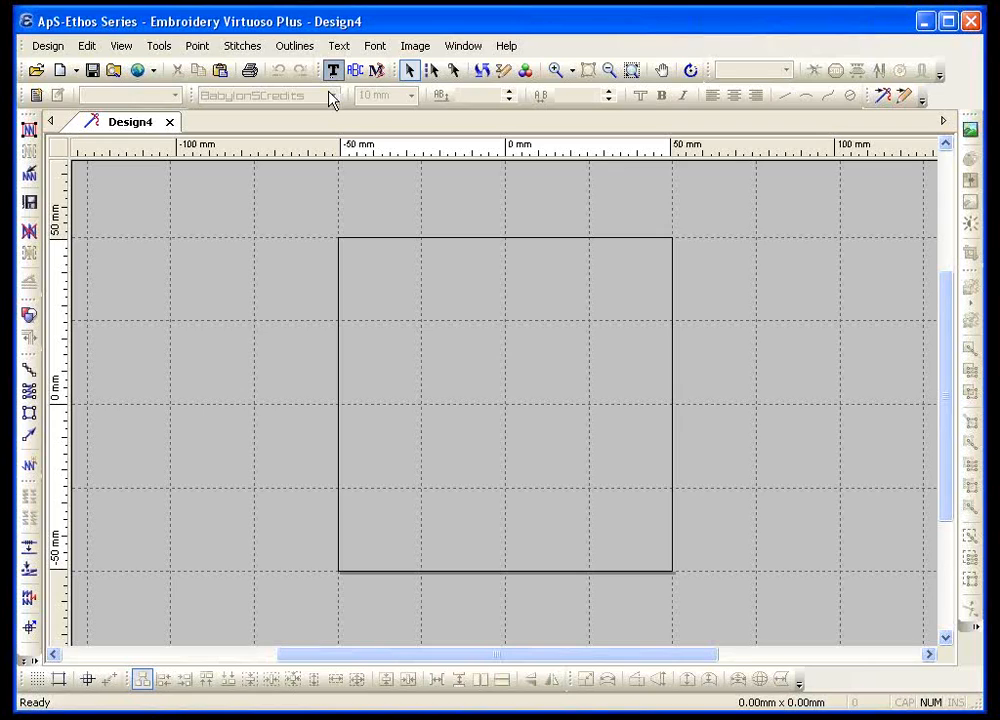
{"action": "left_click", "coordinate": [332, 95]}
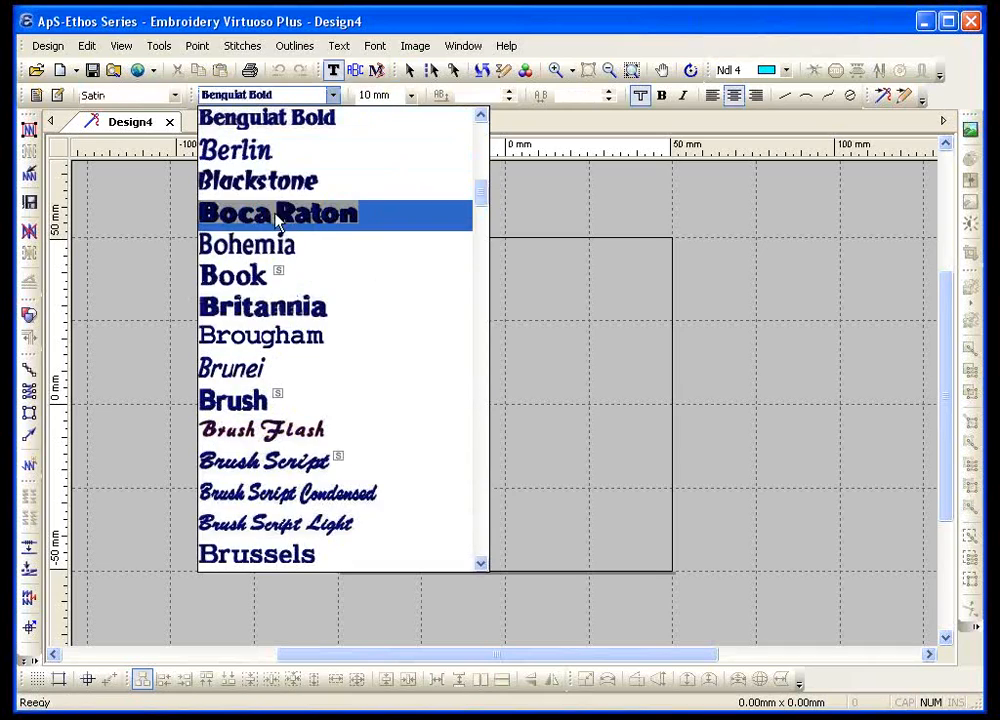
{"action": "left_click", "coordinate": [278, 218]}
{"action": "left_click", "coordinate": [391, 383]}
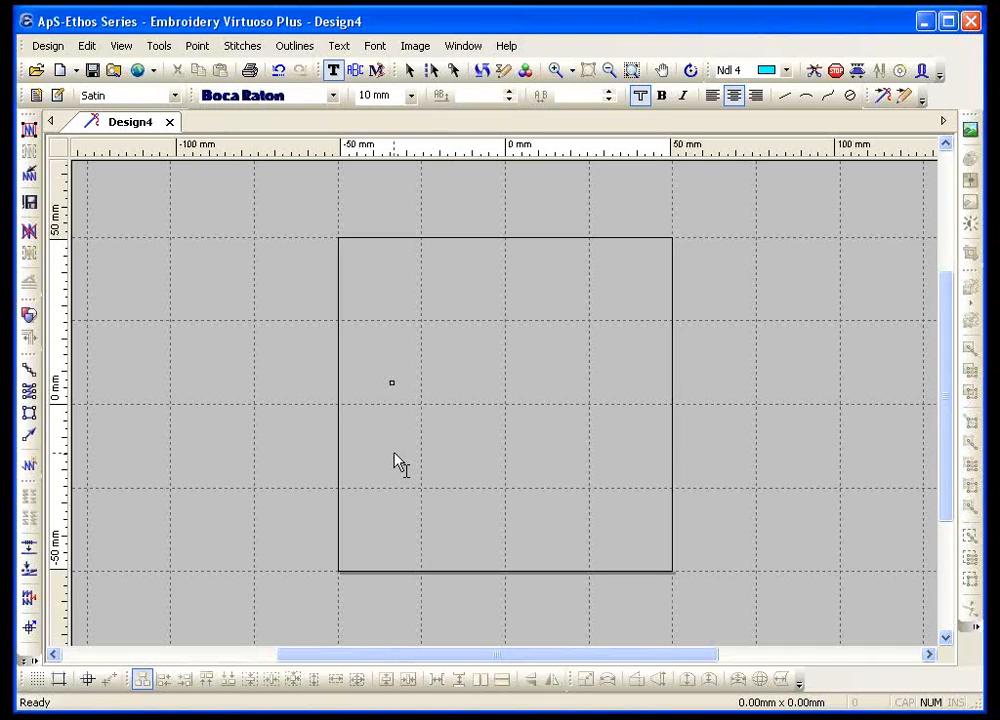
{"action": "type", "text": "RICHARD"}
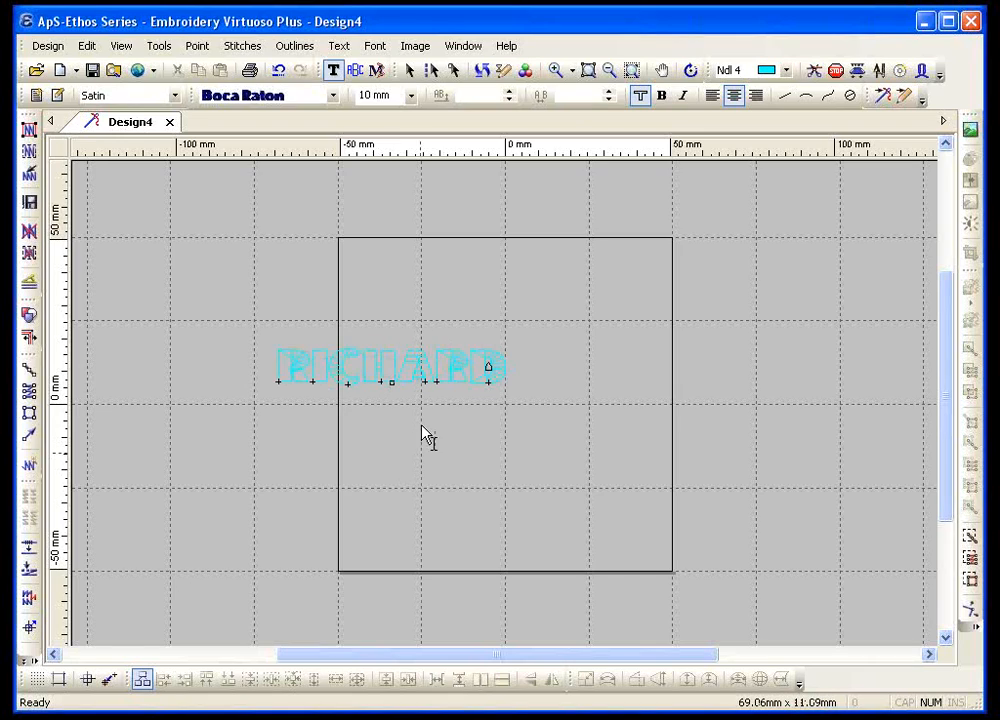
{"action": "key", "text": "Escape"}
Step: Enlarge the lettering to about 122 mm wide and assign it to needle 3
{"action": "left_click_drag", "start_coordinate": [507, 349], "coordinate": [527, 330]}
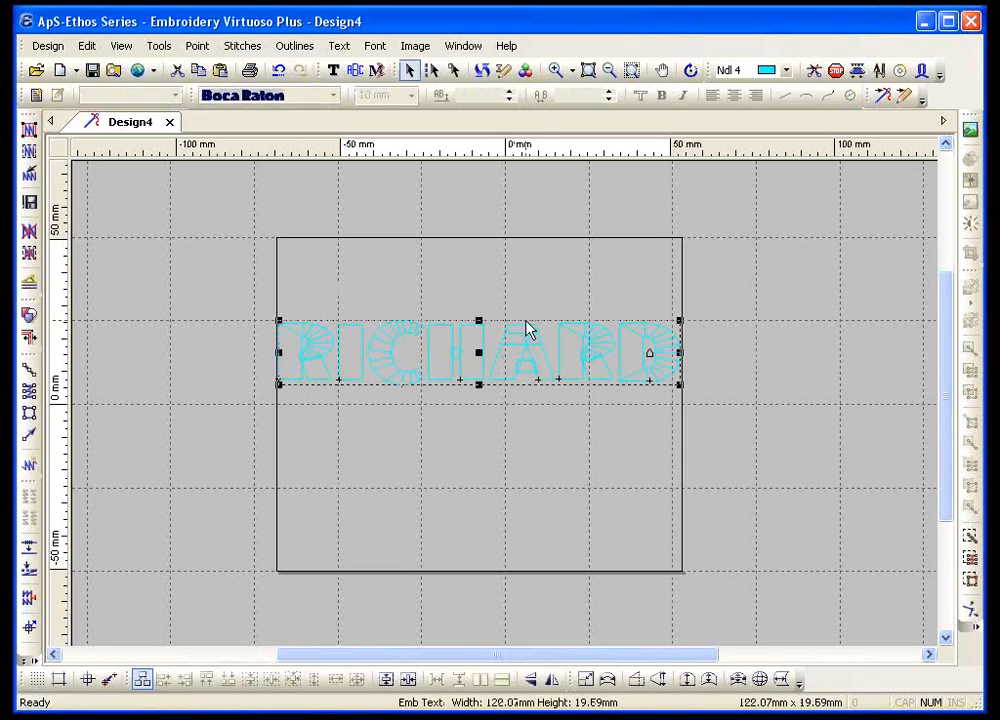
{"action": "key", "text": "3"}
{"action": "left_click", "coordinate": [487, 437]}
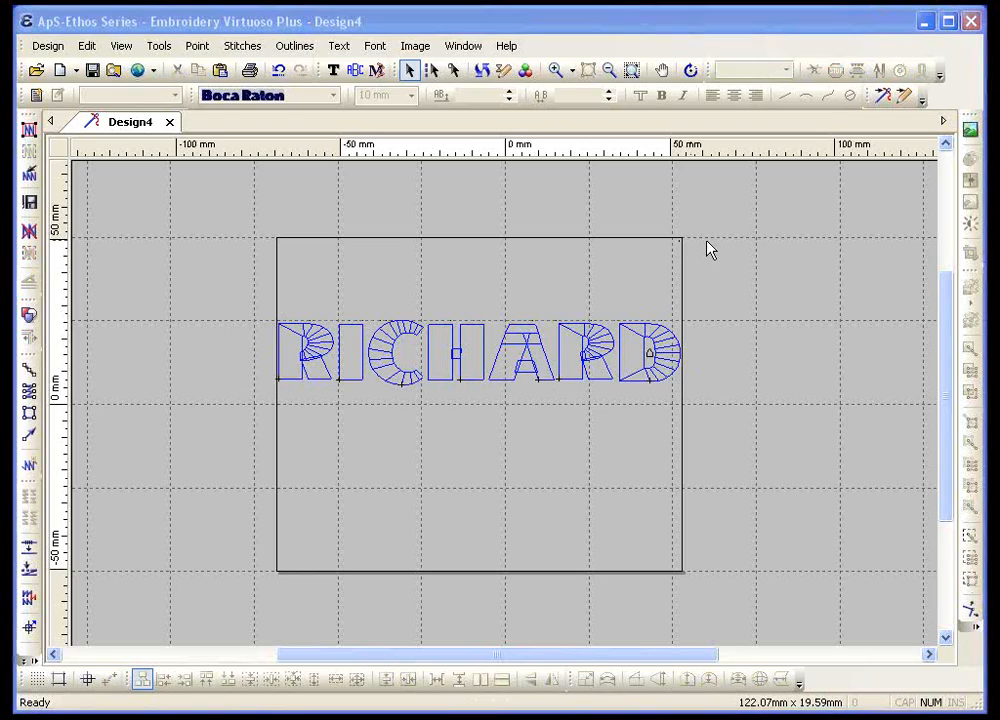
{"action": "key", "text": "ctrl+shift+d"}
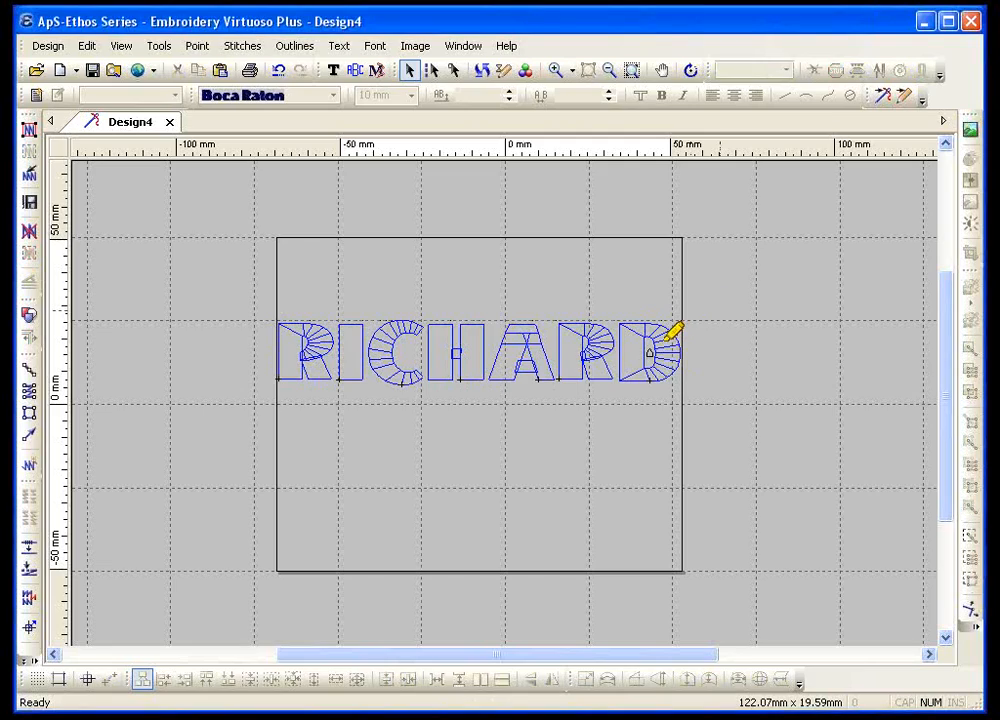
{"action": "left_click_drag", "start_coordinate": [656, 344], "coordinate": [646, 354]}
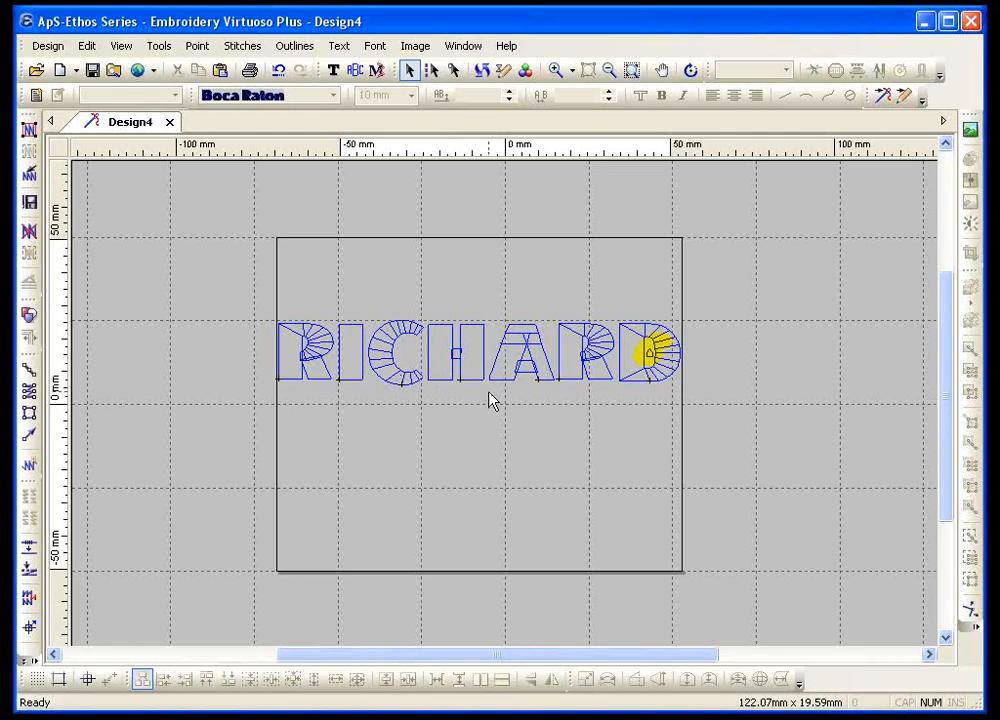
Step: Apply Centre Out Stitching to the whole lettering and stitch all outlines
{"action": "left_click", "coordinate": [333, 70]}
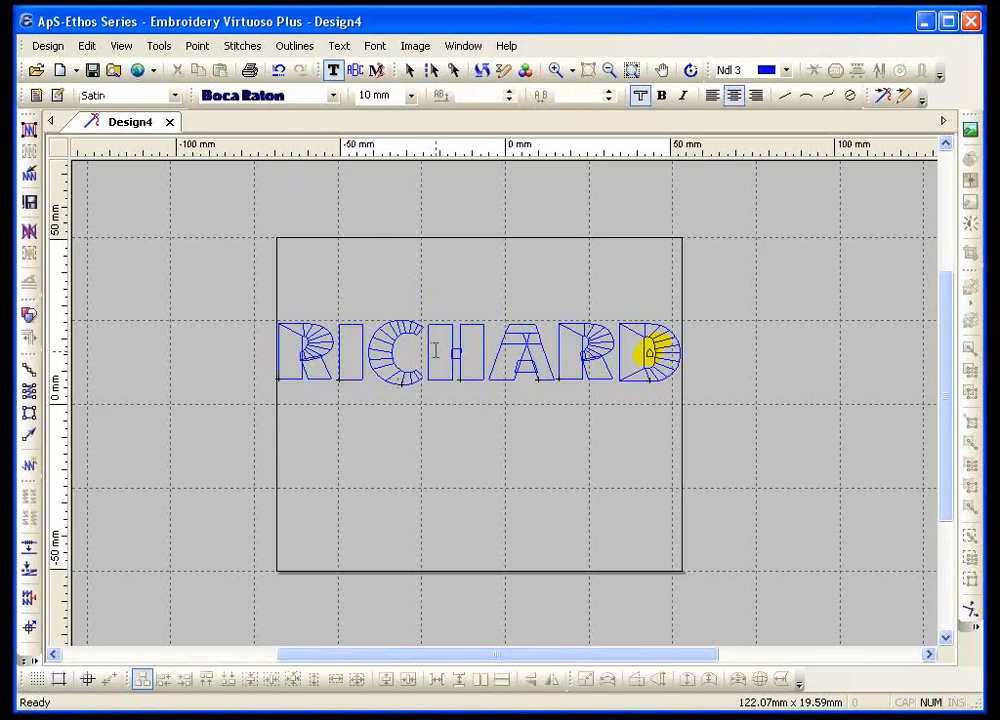
{"action": "left_click", "coordinate": [435, 350]}
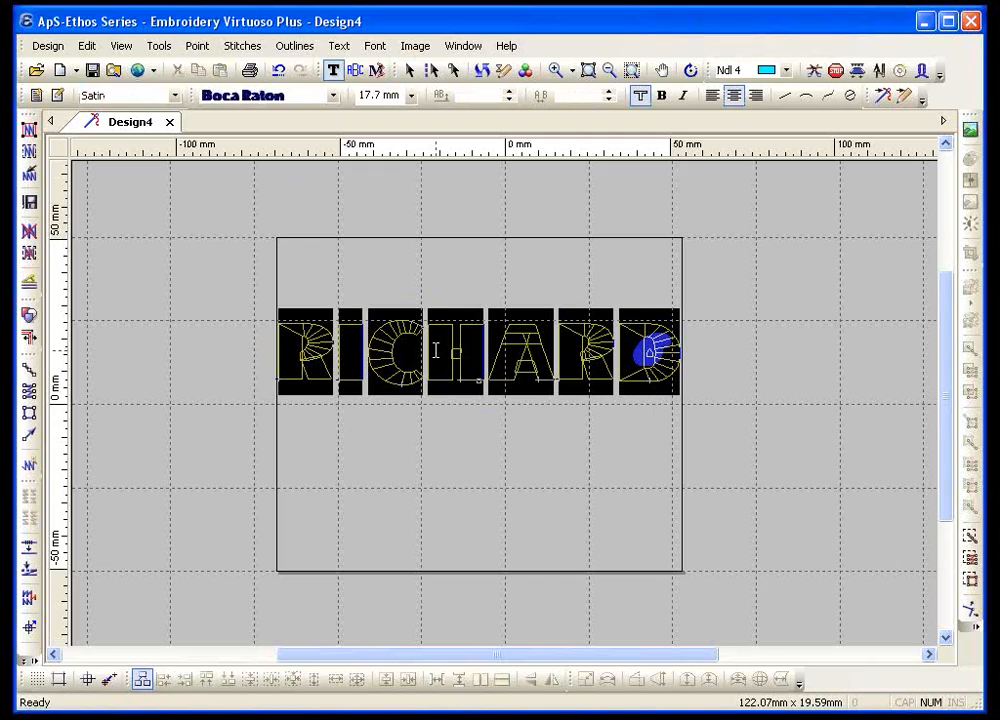
{"action": "left_click", "coordinate": [341, 47]}
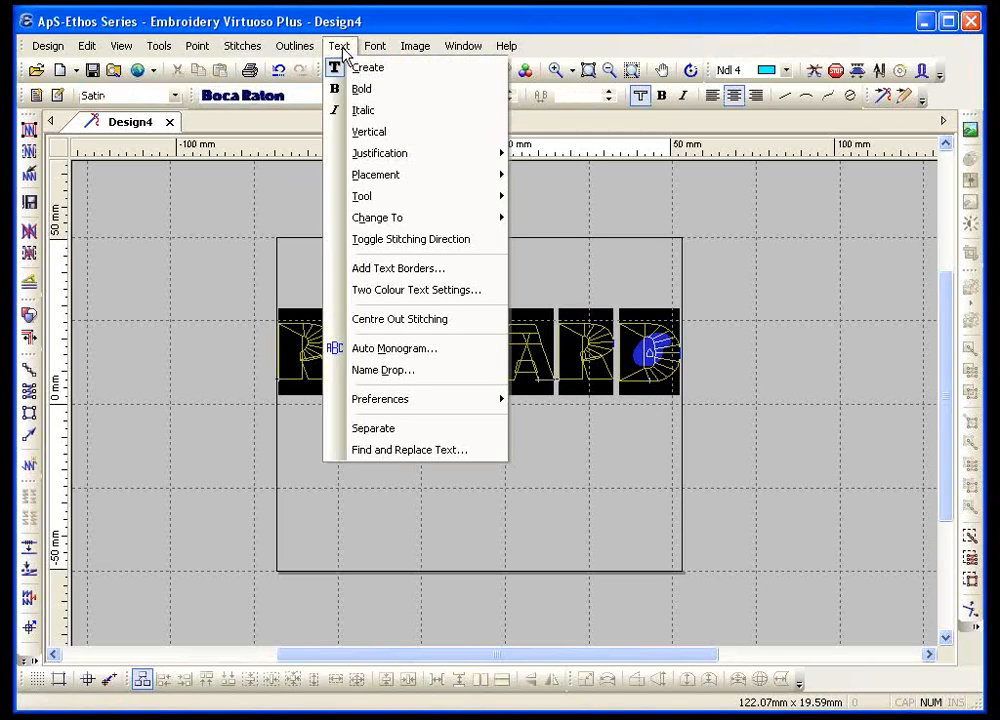
{"action": "left_click", "coordinate": [404, 321]}
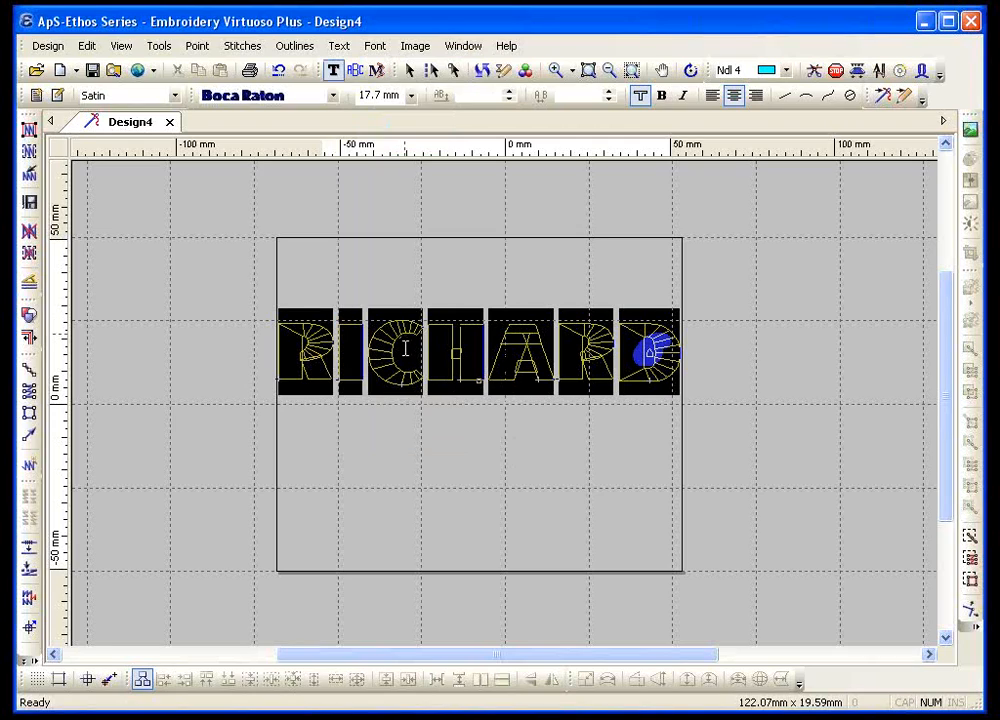
{"action": "key", "text": "Escape"}
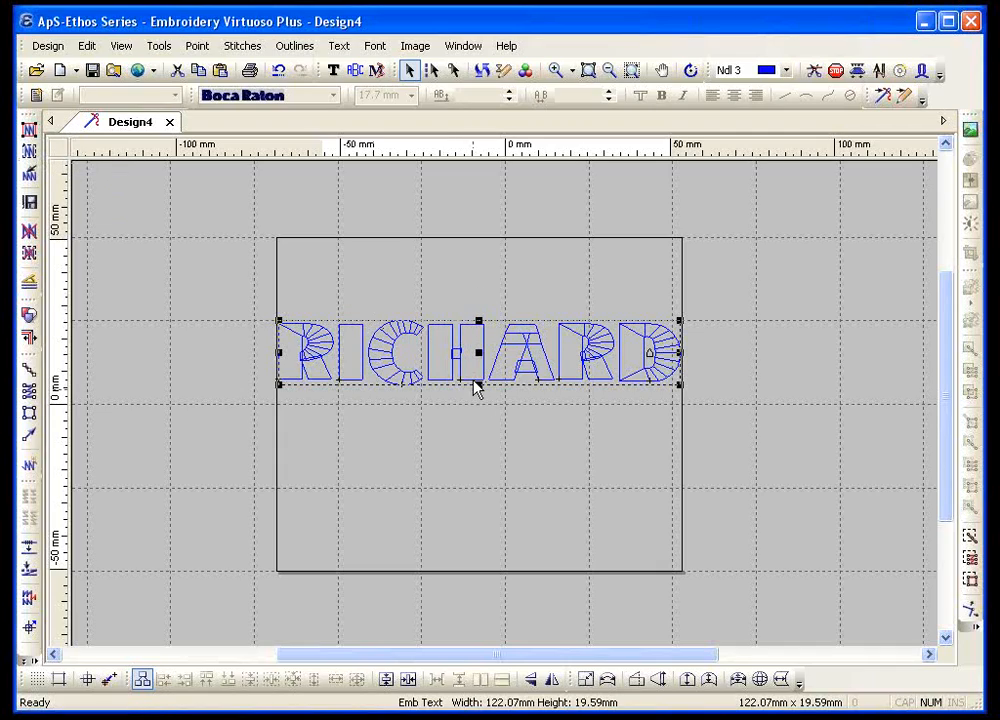
{"action": "left_click", "coordinate": [31, 130]}
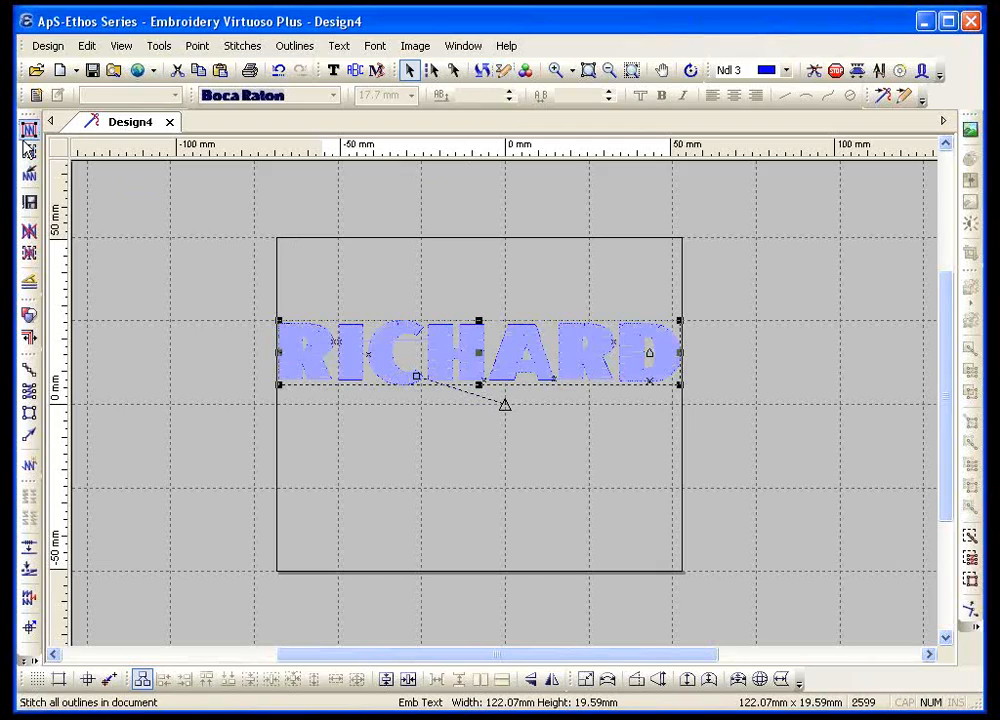
Step: Play a slow redraw of the design, adjusting its speed, to check the order in which the letters stitch
{"action": "left_click", "coordinate": [505, 72]}
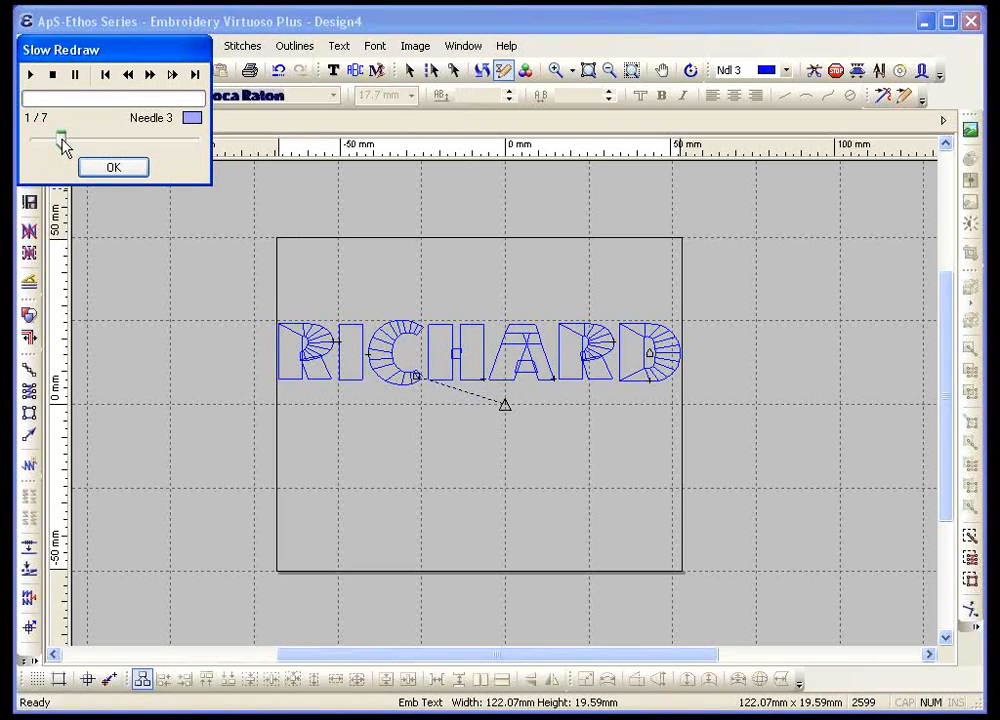
{"action": "mouse_move", "coordinate": [62, 142]}
{"action": "left_mouse_down"}
{"action": "mouse_move", "coordinate": [28, 146]}
{"action": "mouse_move", "coordinate": [80, 148]}
{"action": "left_mouse_up"}
{"action": "left_click", "coordinate": [40, 141]}
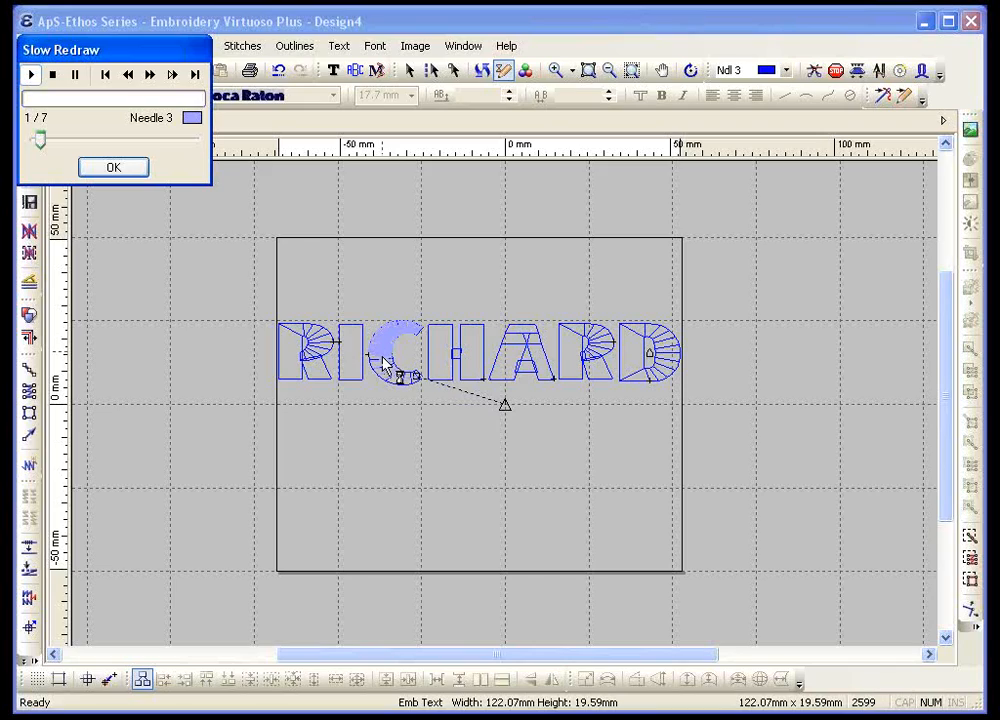
{"action": "left_click_drag", "start_coordinate": [41, 139], "coordinate": [52, 139]}
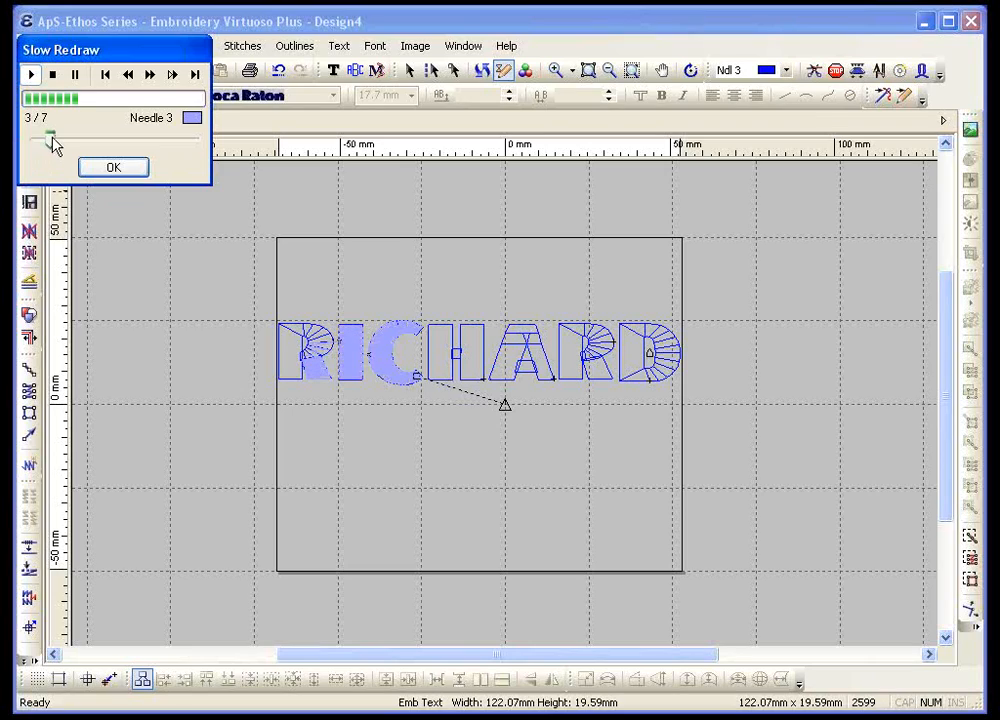
{"action": "left_click_drag", "start_coordinate": [53, 145], "coordinate": [67, 142]}
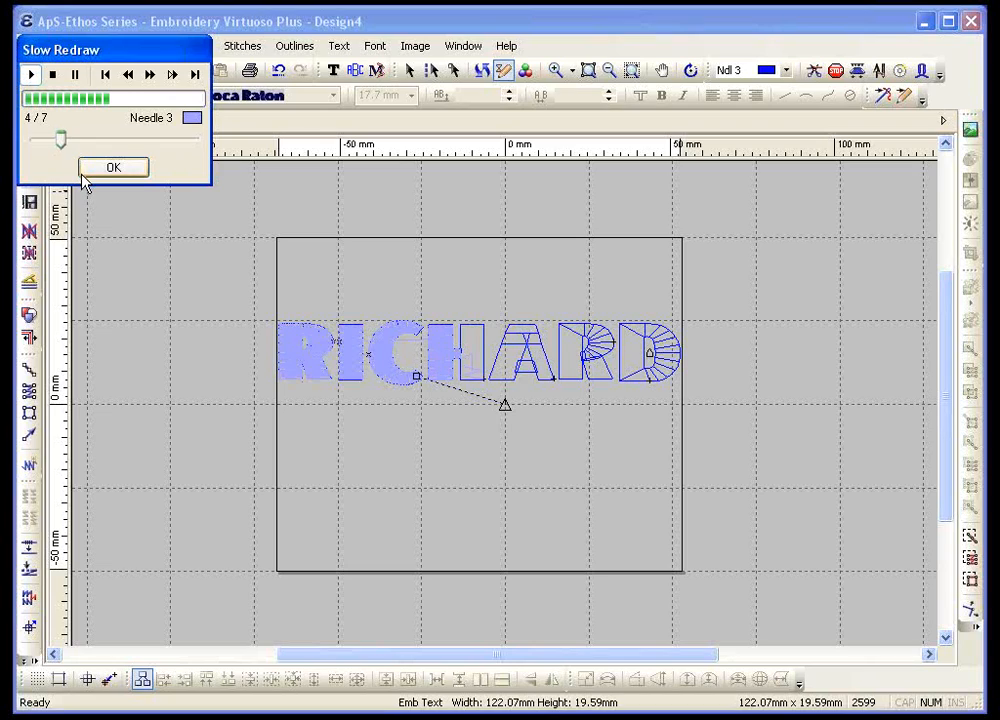
{"action": "left_click", "coordinate": [102, 170]}
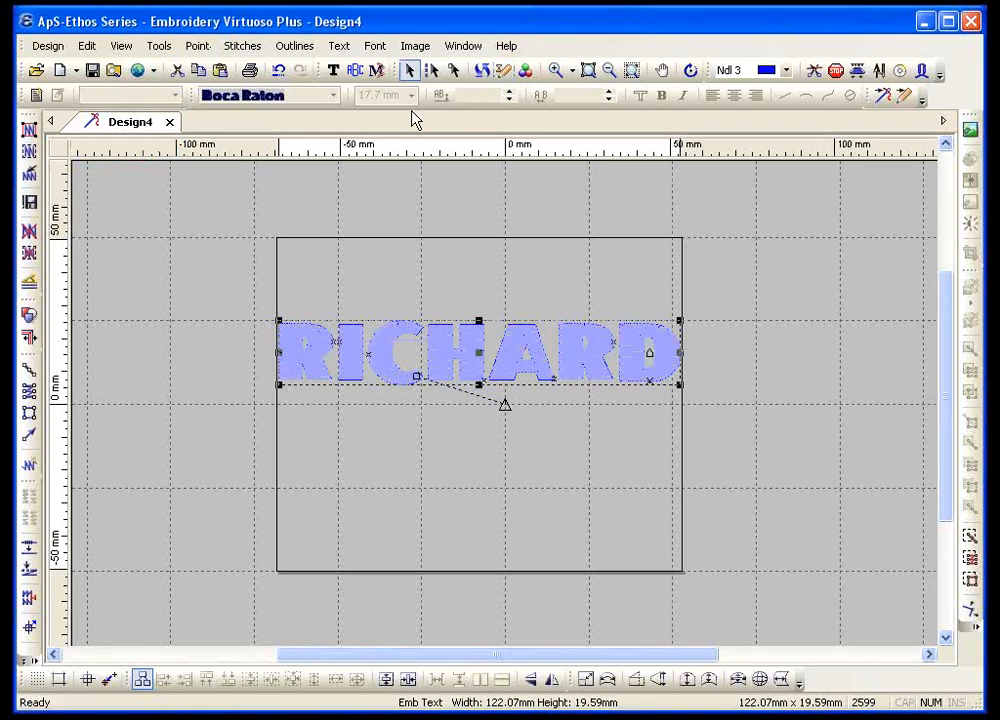
Step: Examine the stitching of the middle letters up close, and remove all stitches to view the entry and exit points
{"action": "left_click", "coordinate": [555, 70]}
{"action": "left_click_drag", "start_coordinate": [274, 300], "coordinate": [491, 428]}
{"action": "left_click_drag", "start_coordinate": [422, 660], "coordinate": [471, 657]}
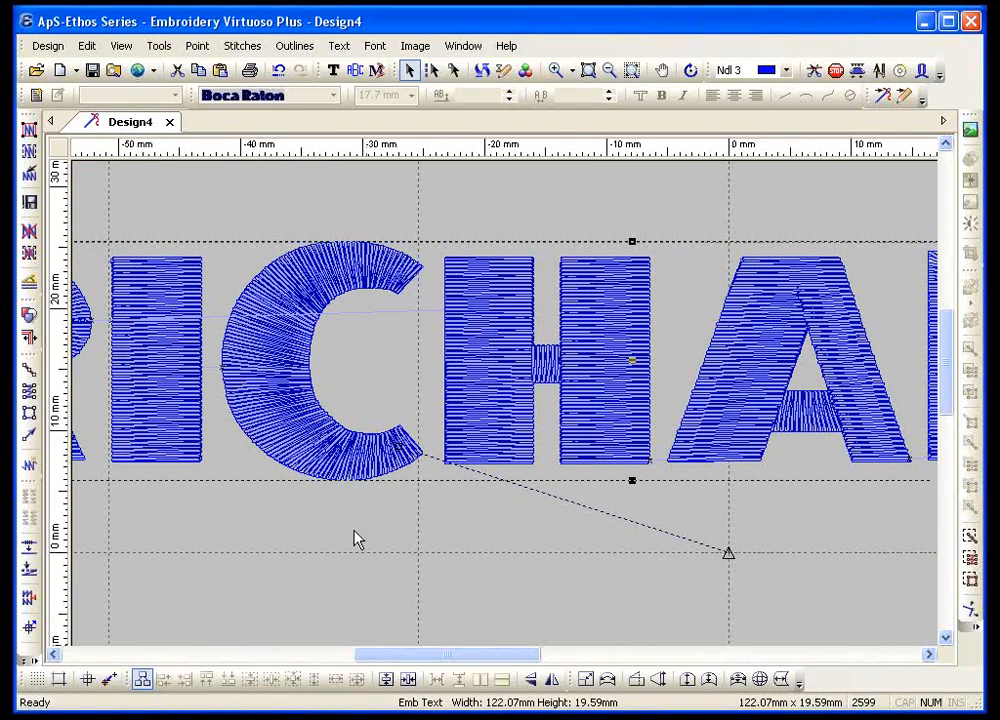
{"action": "left_click", "coordinate": [29, 231]}
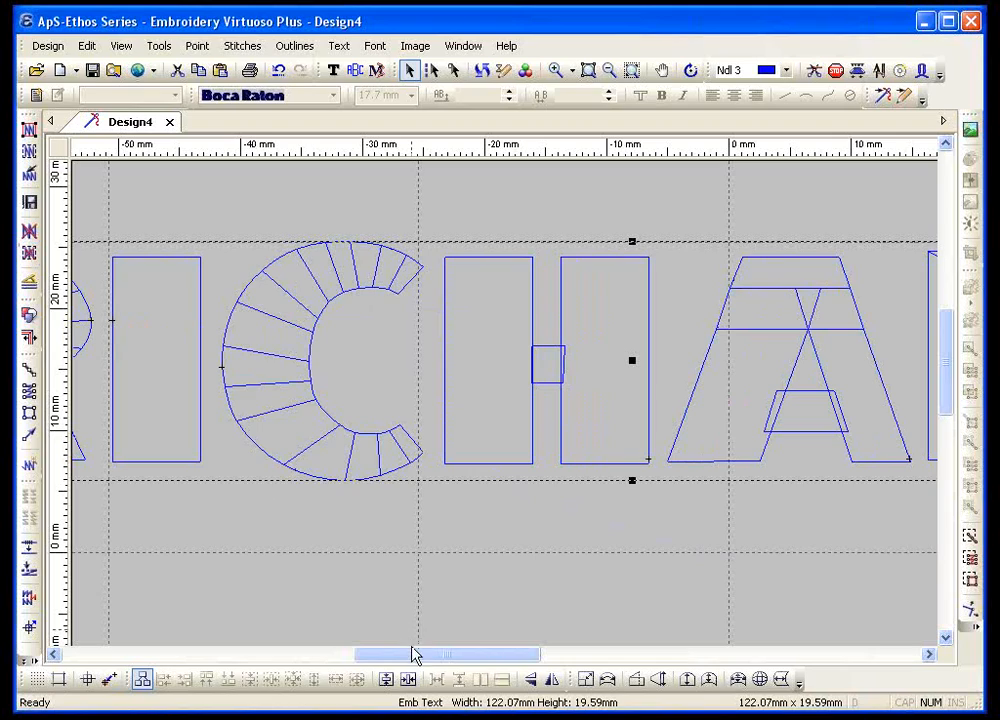
{"action": "left_click_drag", "start_coordinate": [415, 655], "coordinate": [383, 660]}
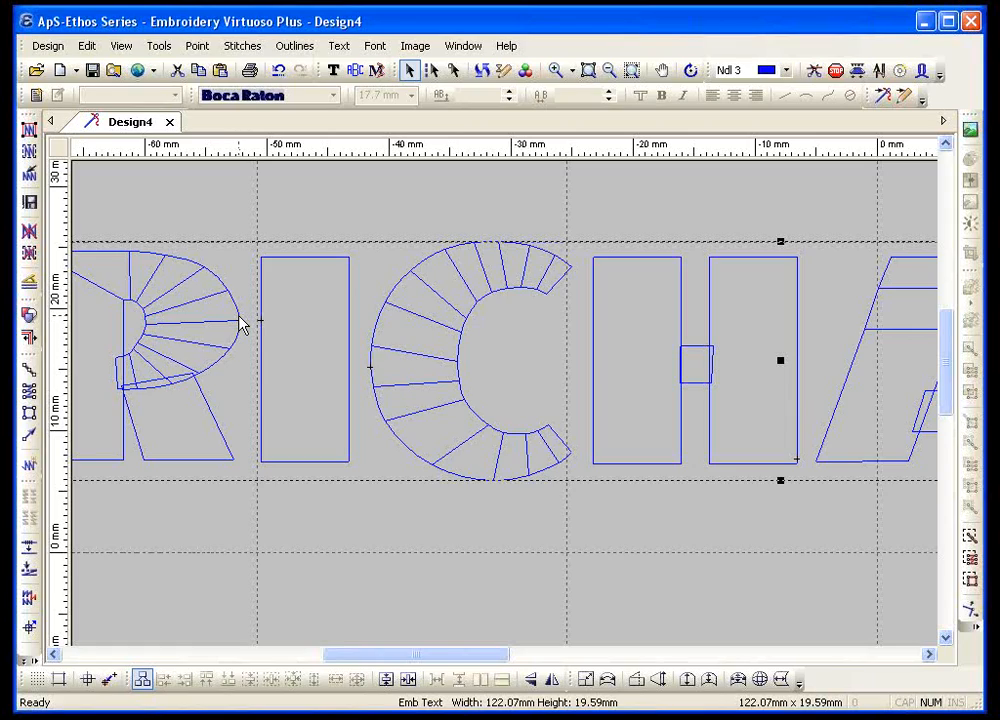
Step: Stitch all outlines again and examine the connecting stitch between the first letter and the H
{"action": "left_click", "coordinate": [608, 70]}
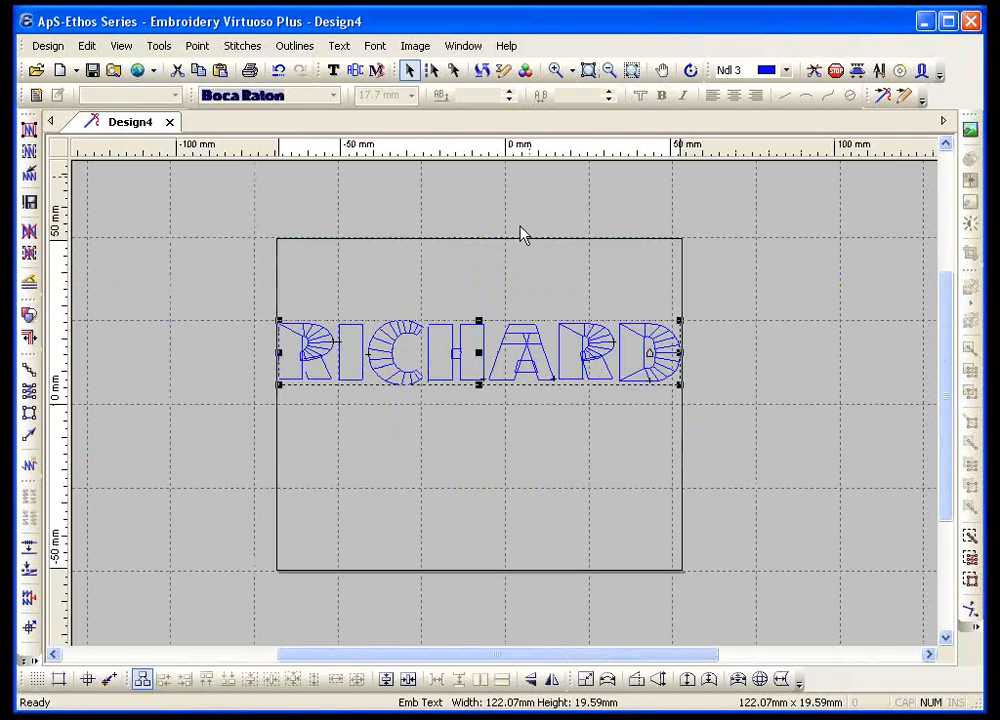
{"action": "left_click", "coordinate": [28, 128]}
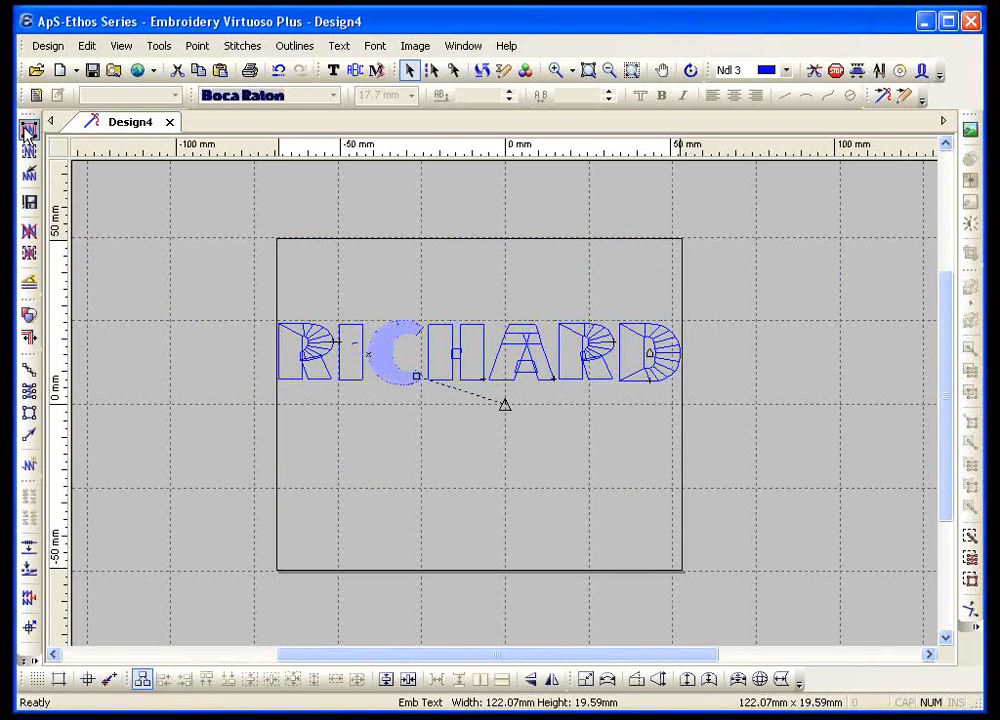
{"action": "left_click", "coordinate": [555, 70]}
{"action": "left_click_drag", "start_coordinate": [287, 290], "coordinate": [478, 423]}
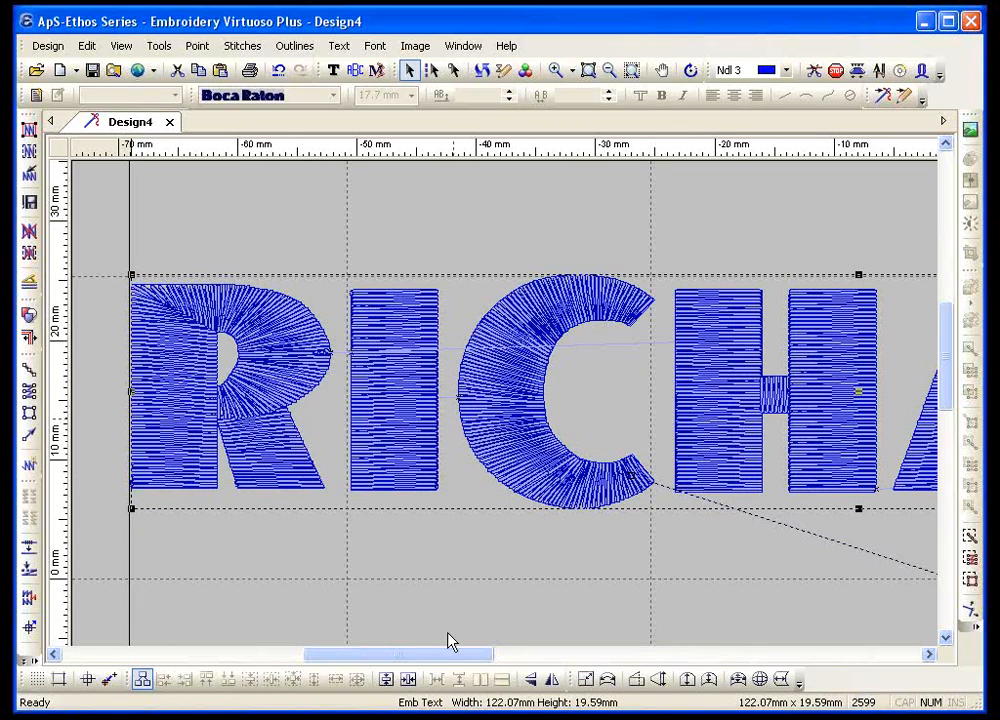
{"action": "left_click_drag", "start_coordinate": [440, 662], "coordinate": [474, 661]}
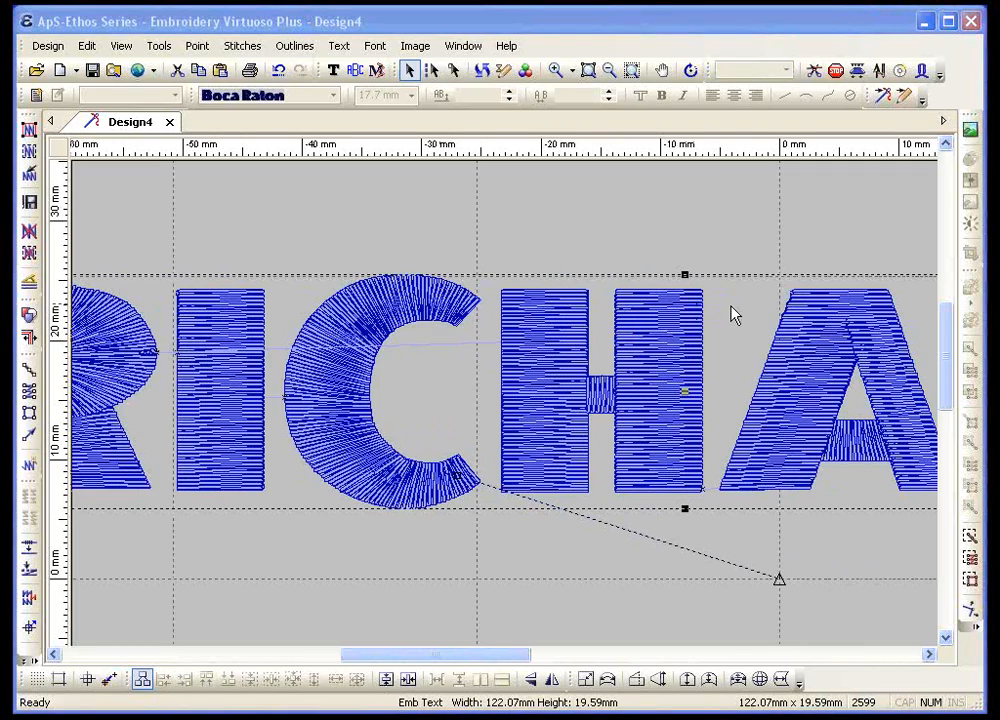
{"action": "mouse_move", "coordinate": [146, 352]}
{"action": "left_mouse_down"}
{"action": "mouse_move", "coordinate": [429, 335]}
{"action": "mouse_move", "coordinate": [513, 341]}
{"action": "left_mouse_up"}
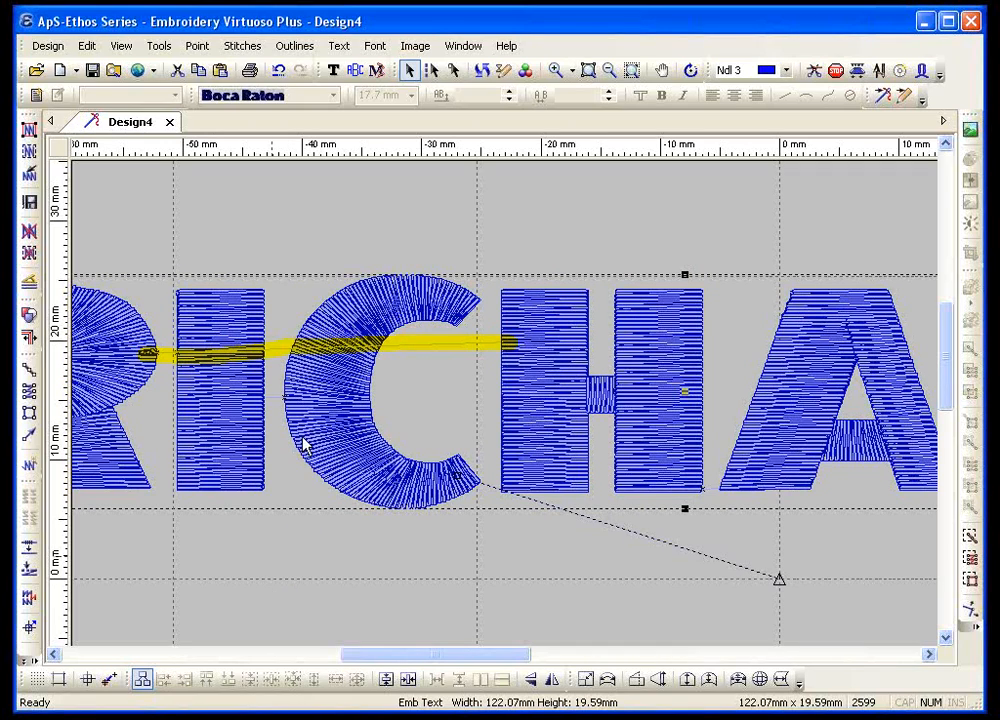
Step: Add a trim to the letter H in the unstitched text and stitch all outlines again
{"action": "left_click", "coordinate": [28, 184]}
{"action": "left_click", "coordinate": [333, 70]}
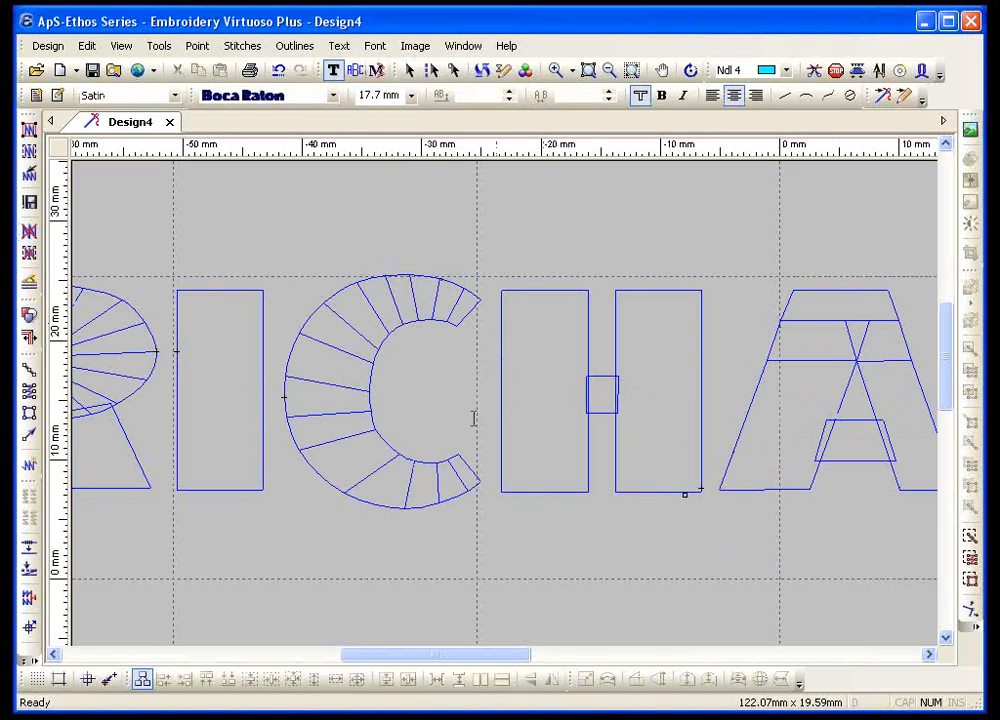
{"action": "left_click_drag", "start_coordinate": [500, 424], "coordinate": [654, 415]}
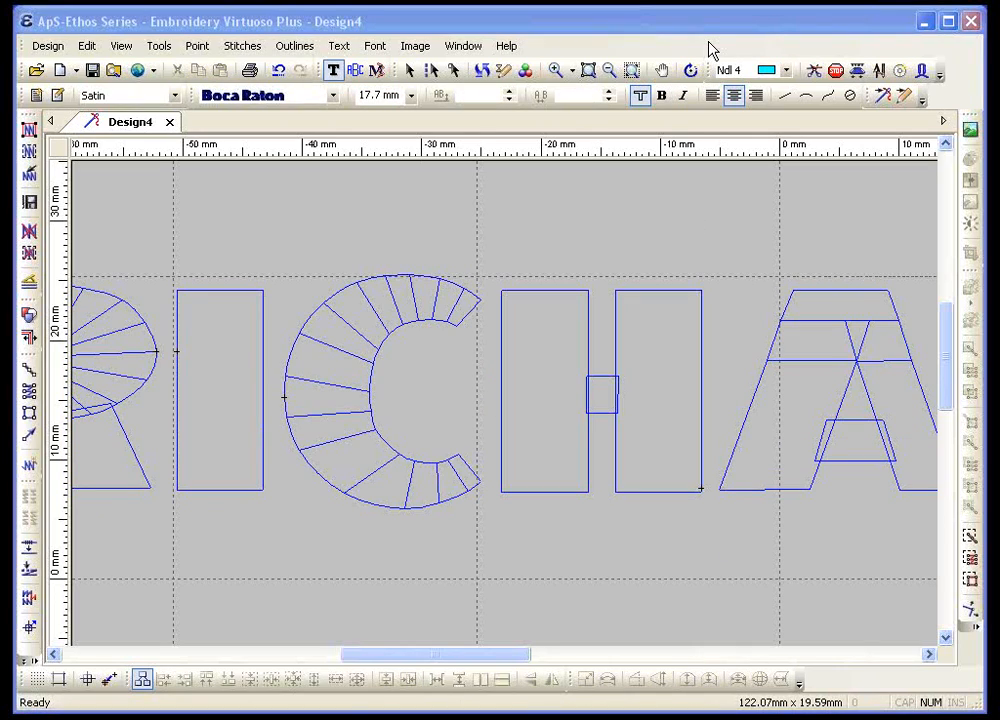
{"action": "left_click", "coordinate": [709, 50]}
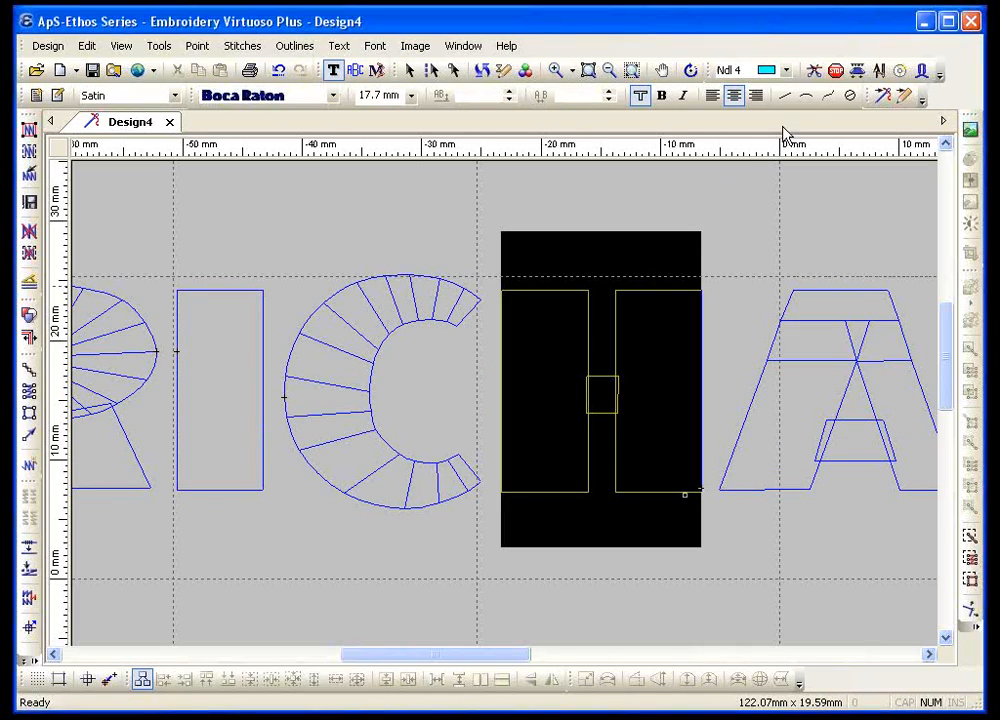
{"action": "left_click", "coordinate": [818, 75]}
{"action": "key", "text": "Escape"}
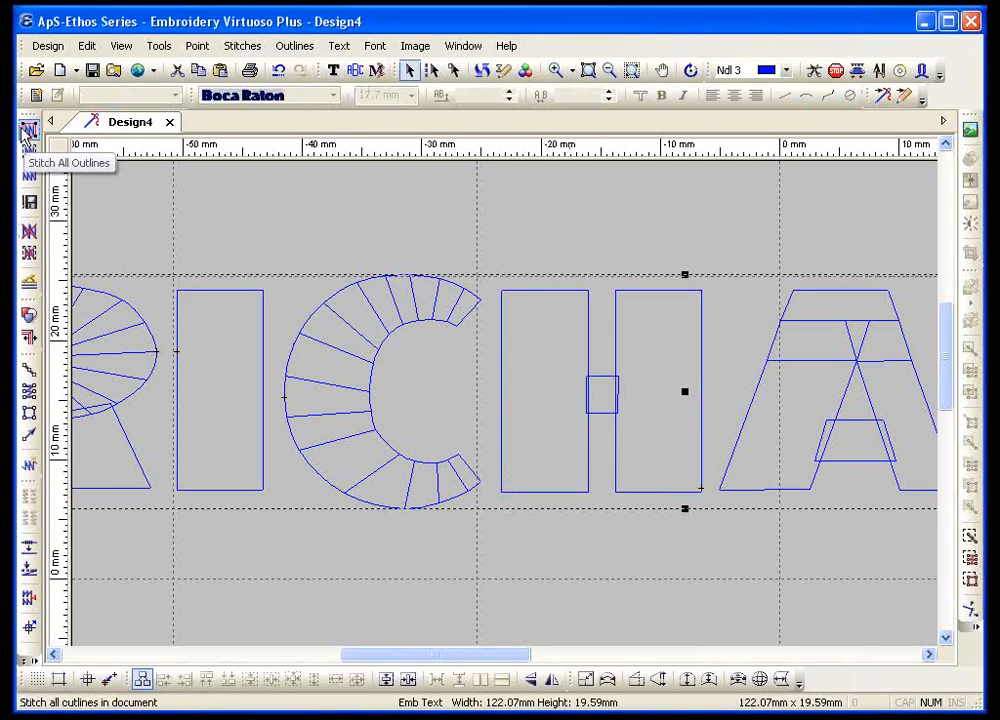
{"action": "left_click", "coordinate": [29, 129]}
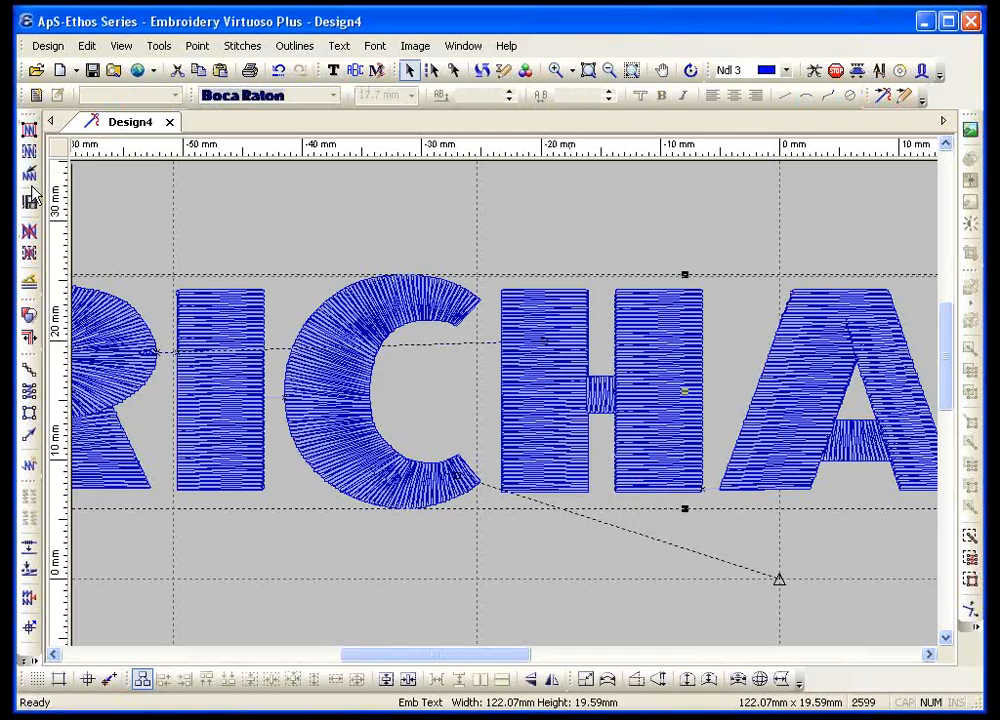
{"action": "left_click", "coordinate": [609, 72]}
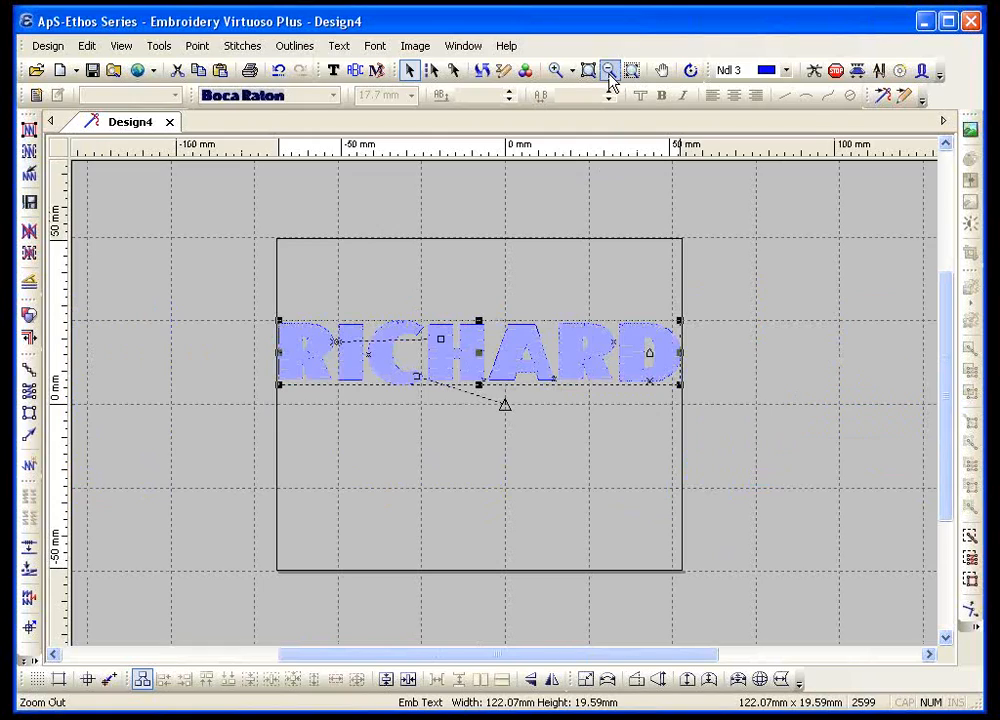
Step: Delete the stitched lettering and start a new text object in the empty design
{"action": "key", "text": "Delete"}
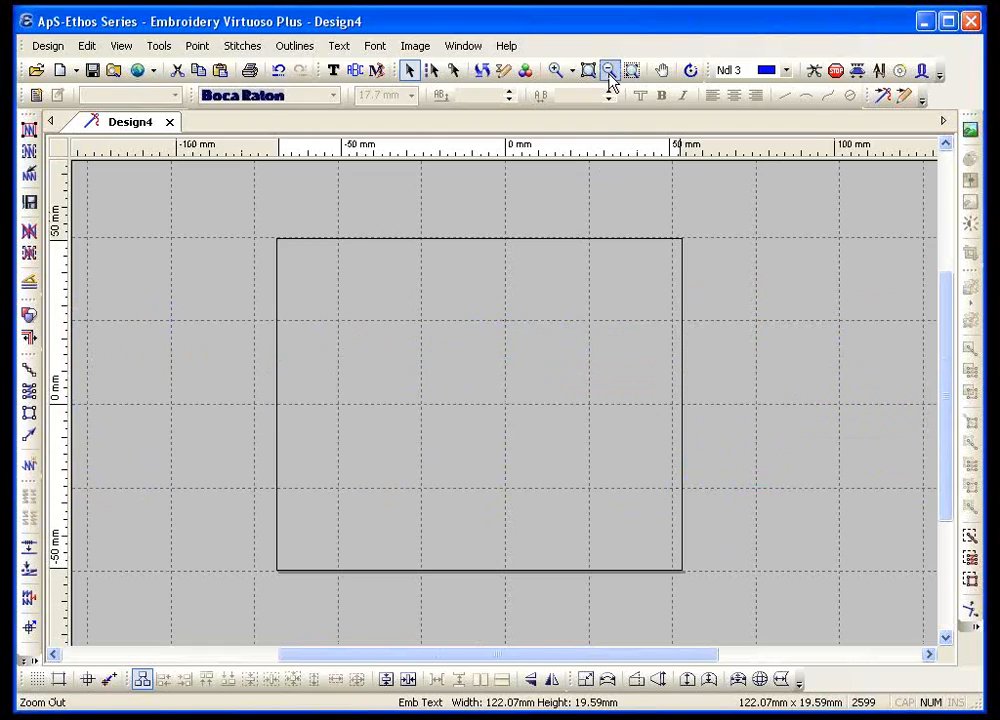
{"action": "left_click", "coordinate": [333, 71]}
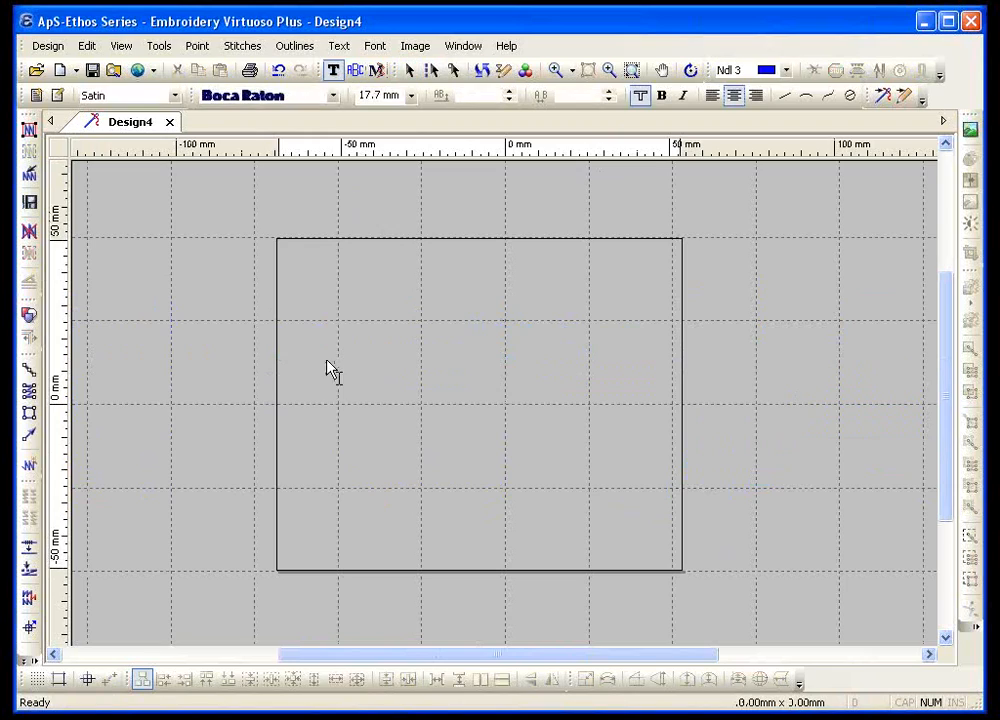
{"action": "type", "text": "Ri"}
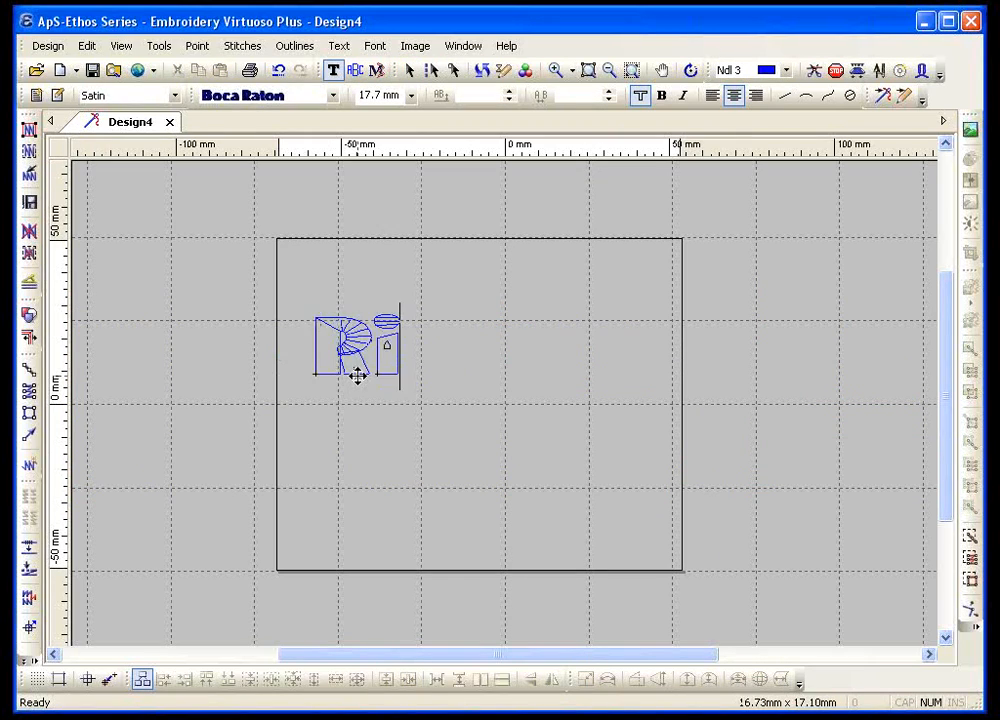
{"action": "type", "text": "chard"}
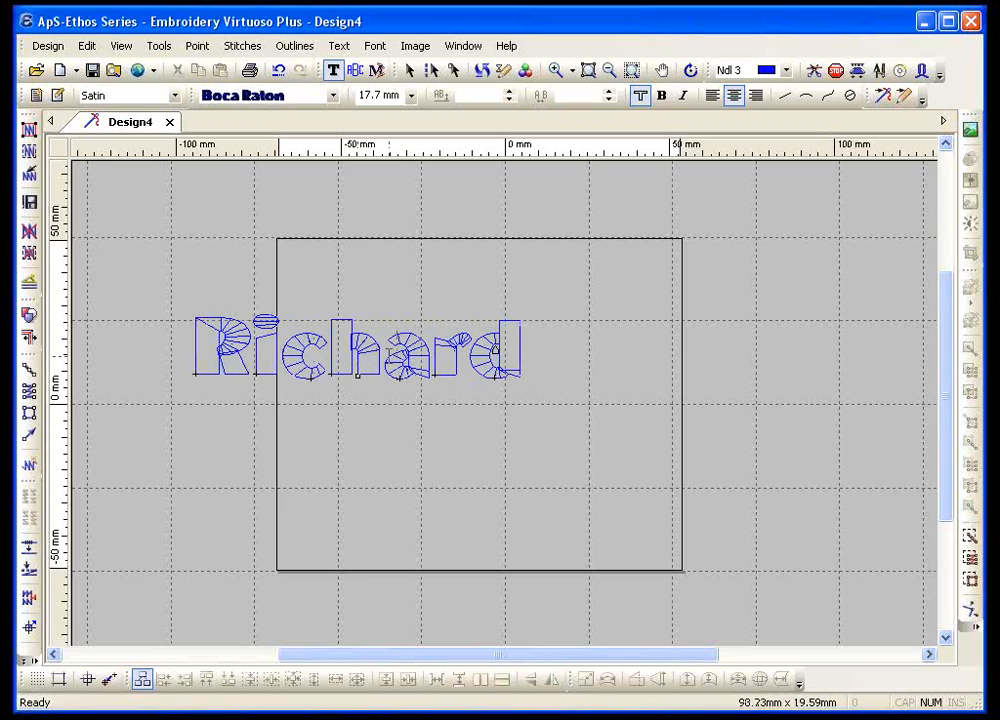
{"action": "key", "text": "BackSpace"}
{"action": "key", "text": "BackSpace"}
{"action": "key", "text": "BackSpace"}
{"action": "key", "text": "BackSpace"}
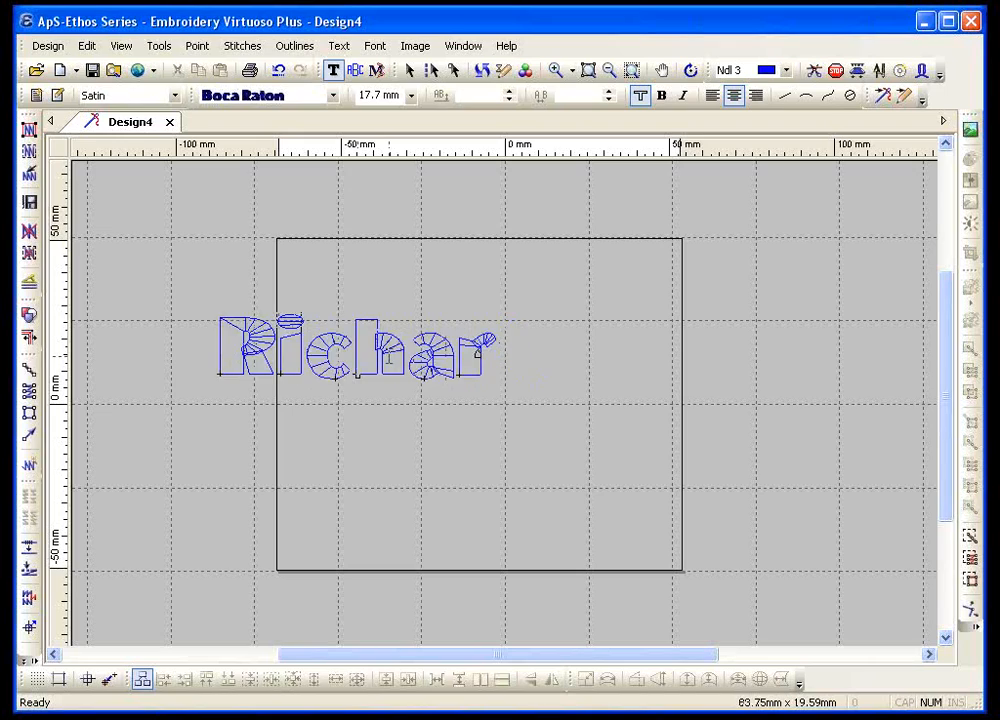
{"action": "key", "text": "BackSpace"}
{"action": "key", "text": "BackSpace"}
{"action": "key", "text": "BackSpace"}
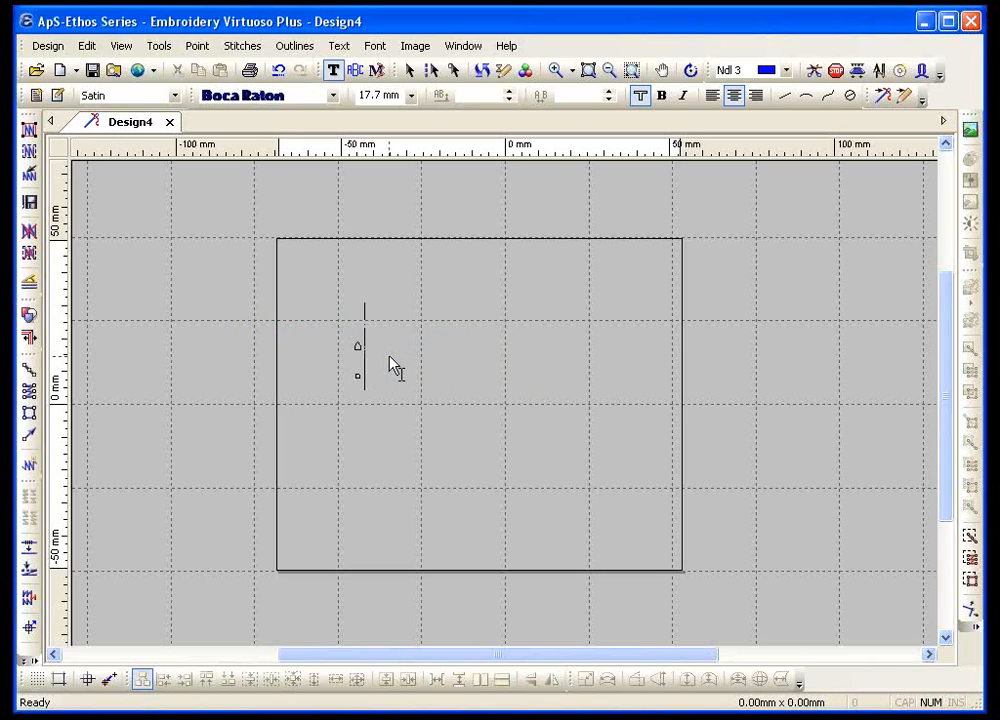
Step: Write the satin text "abcd 12" in Boca Raton at 17.7 mm and move it inside the design frame above the origin
{"action": "type", "text": "Gbcd"}
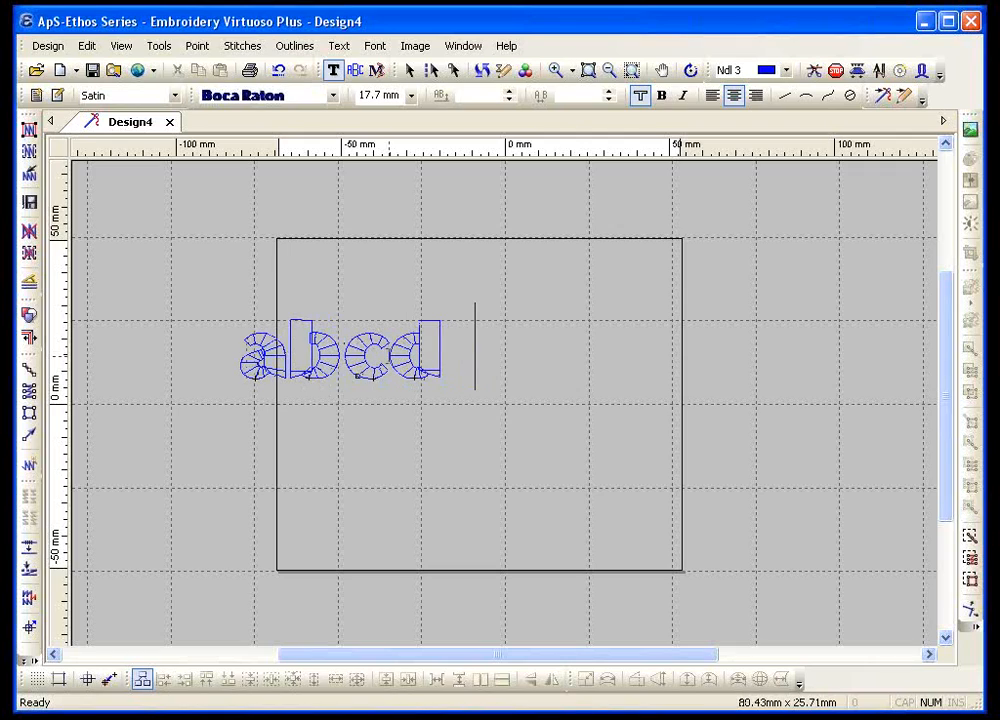
{"action": "type", "text": "  12"}
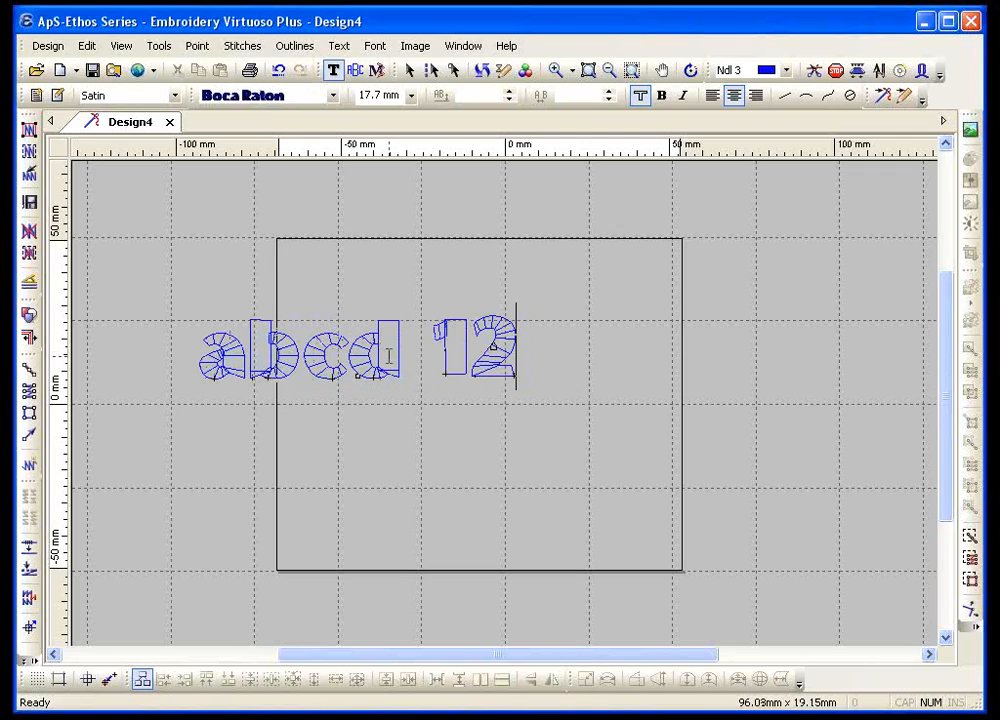
{"action": "key", "text": "Escape"}
{"action": "left_click_drag", "start_coordinate": [360, 347], "coordinate": [440, 355]}
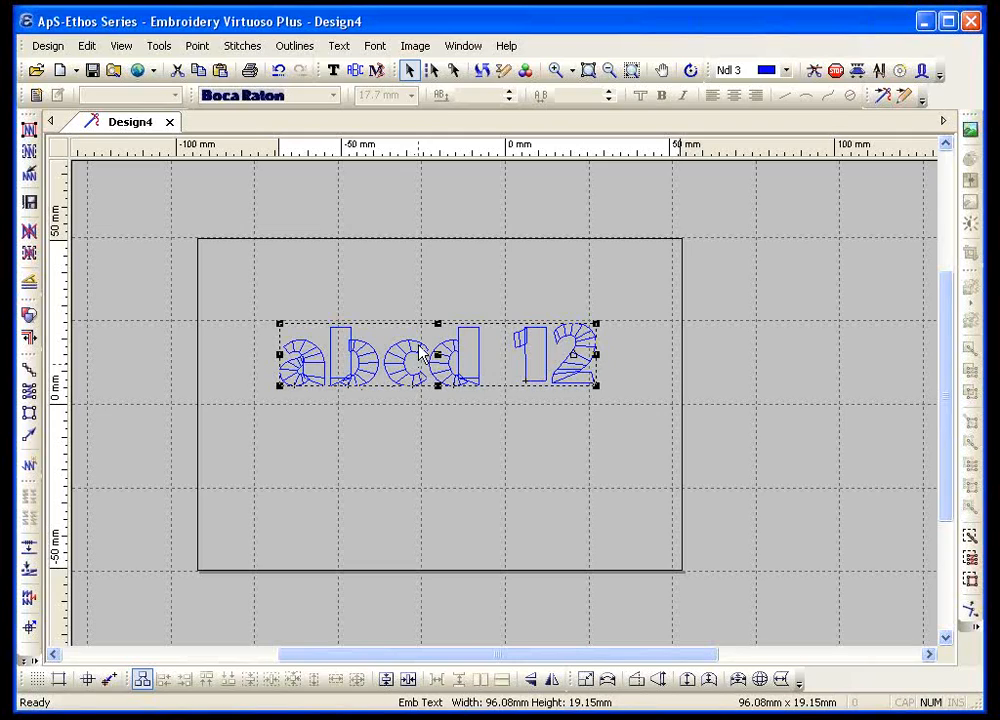
Step: Apply Centre Out Stitching with the digit 1 of the "abcd 12" text selected, and stitch all outlines
{"action": "left_click", "coordinate": [334, 70]}
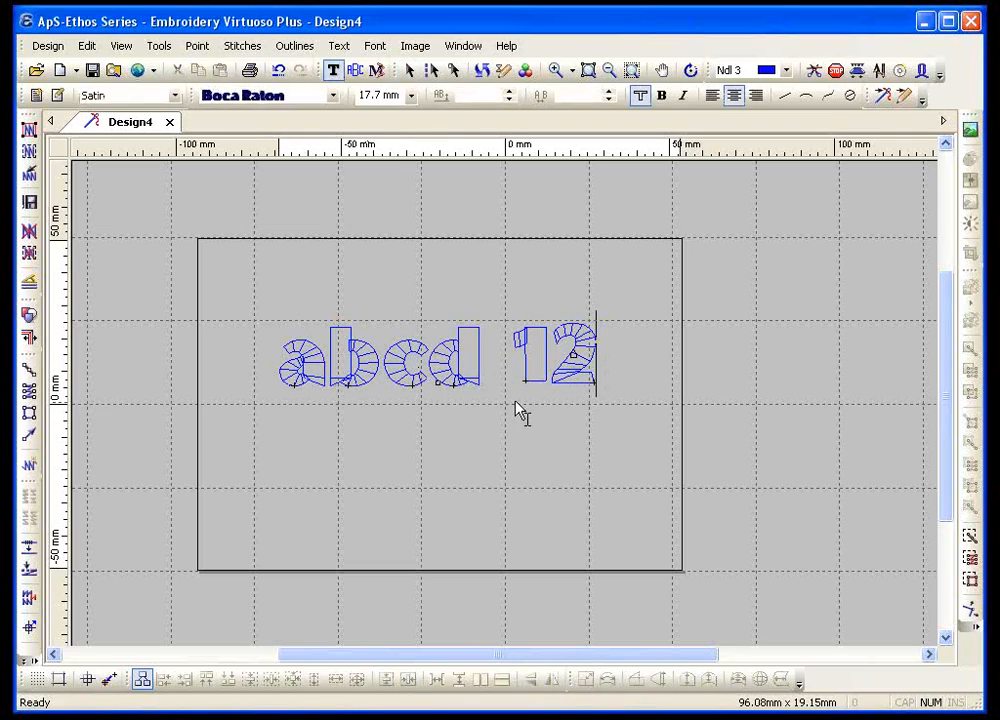
{"action": "left_click_drag", "start_coordinate": [516, 355], "coordinate": [548, 356]}
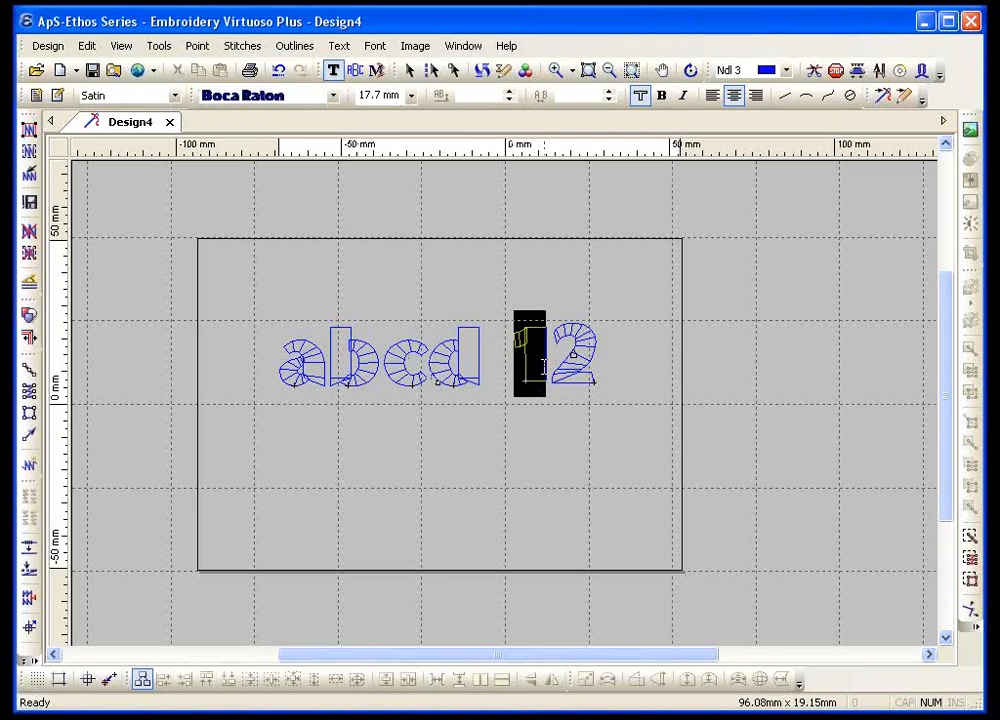
{"action": "left_click", "coordinate": [338, 46]}
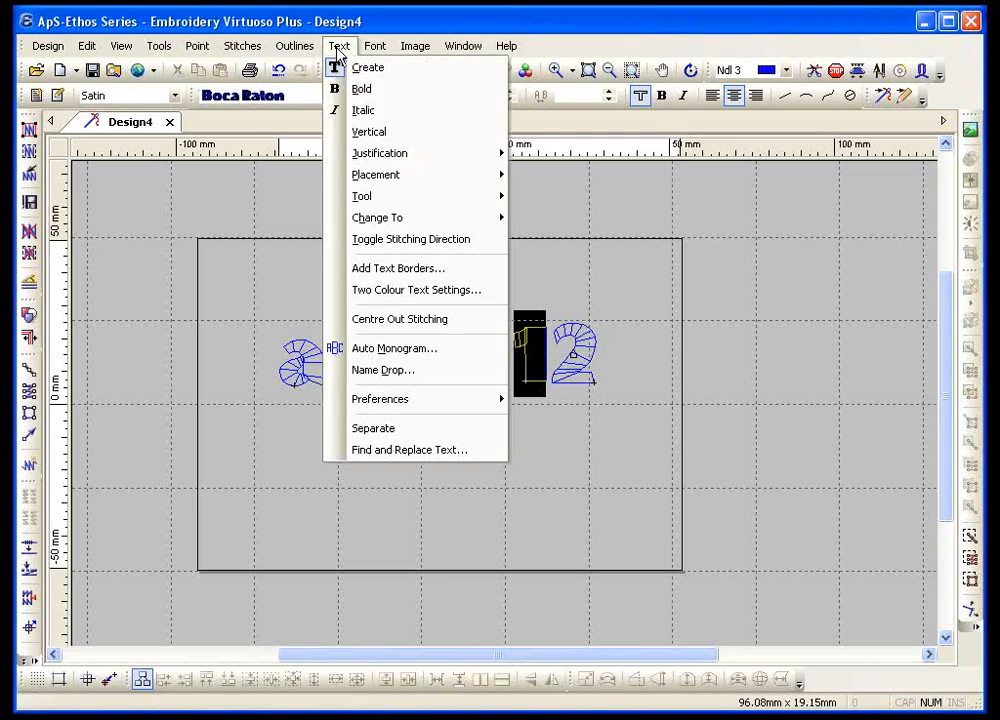
{"action": "left_click", "coordinate": [432, 322]}
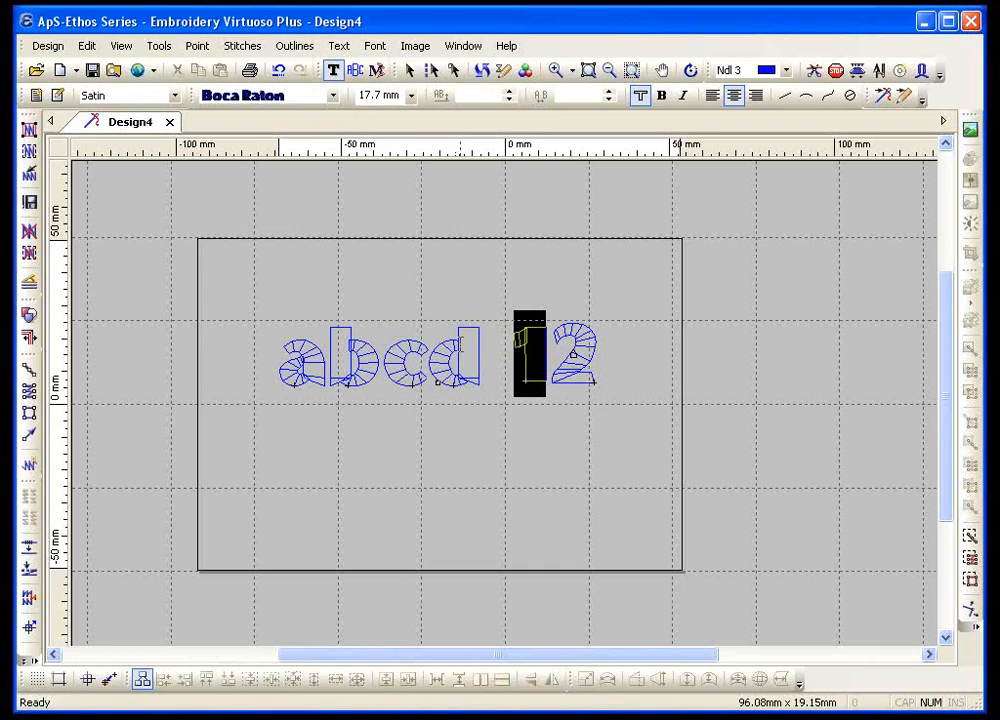
{"action": "key", "text": "Escape"}
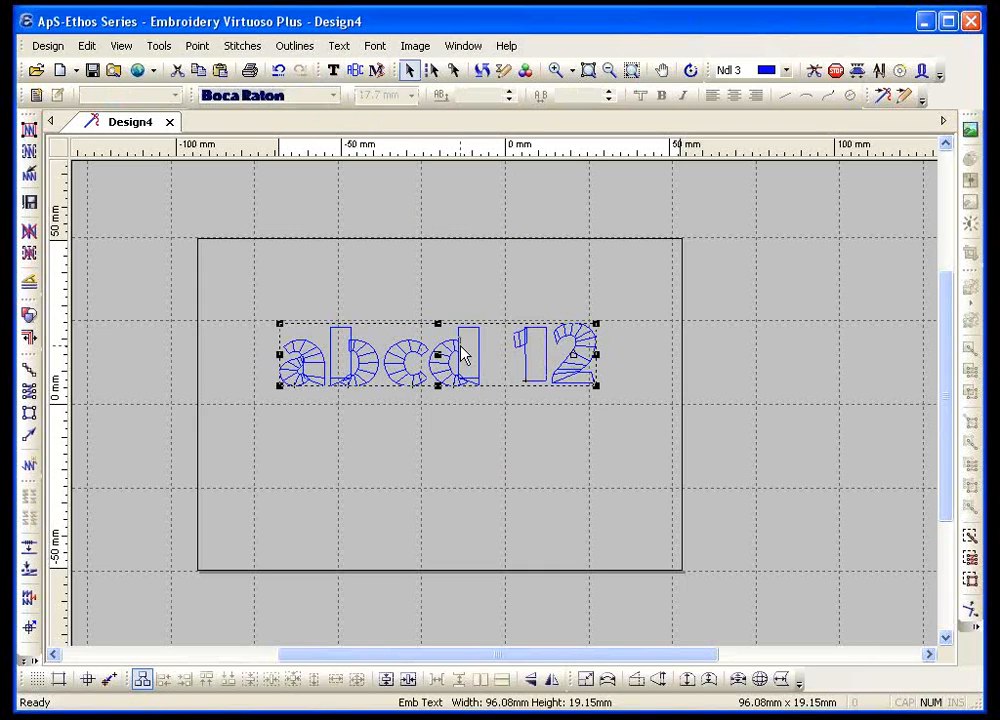
{"action": "left_click", "coordinate": [29, 128]}
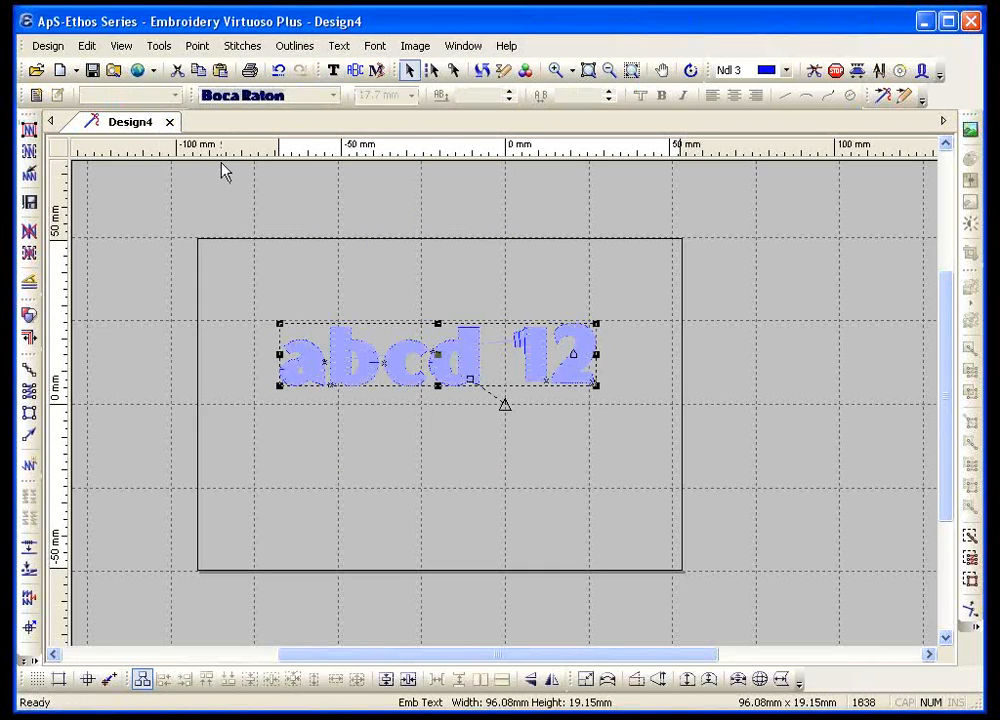
Step: Play a slow redraw of the "abcd 12" text at an adjusted speed to check its stitching order
{"action": "left_click", "coordinate": [501, 72]}
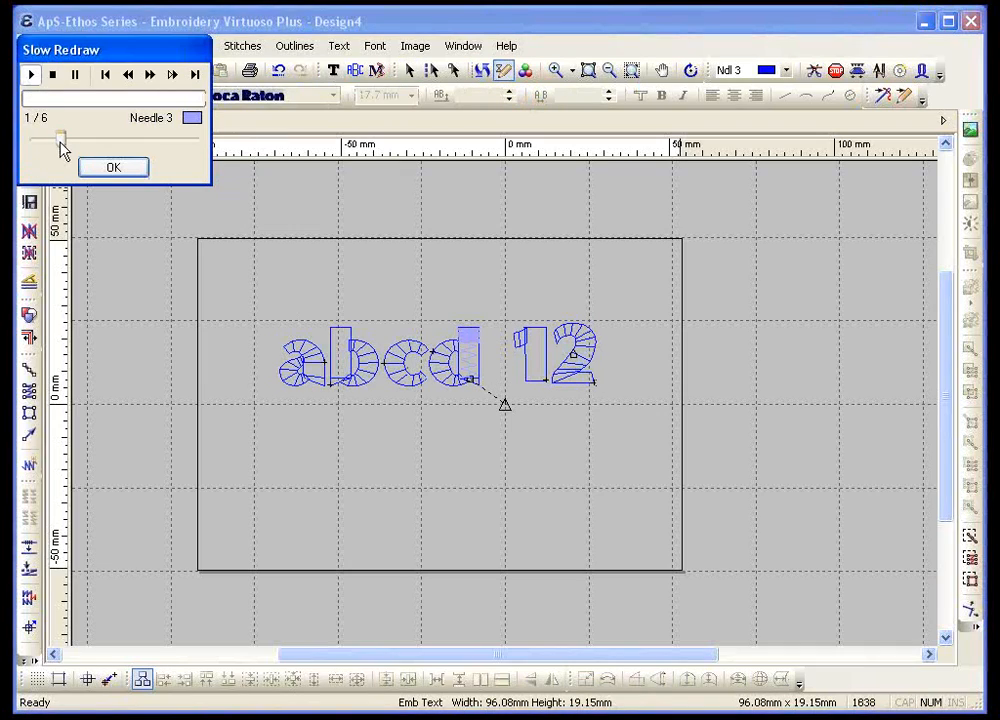
{"action": "left_click_drag", "start_coordinate": [61, 141], "coordinate": [65, 137]}
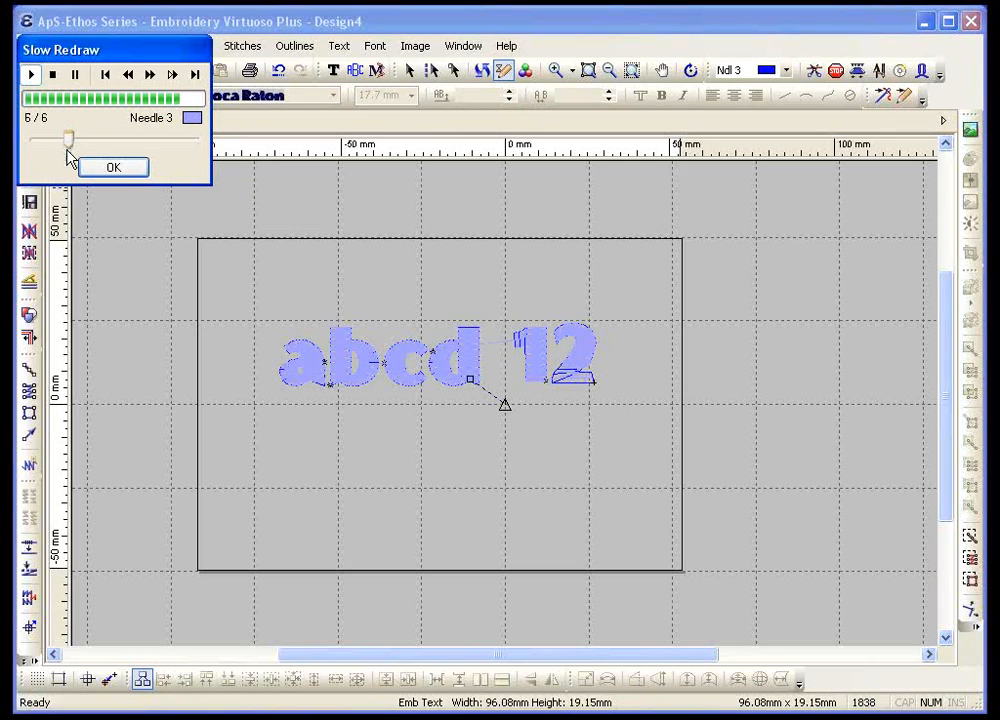
{"action": "left_click", "coordinate": [90, 170]}
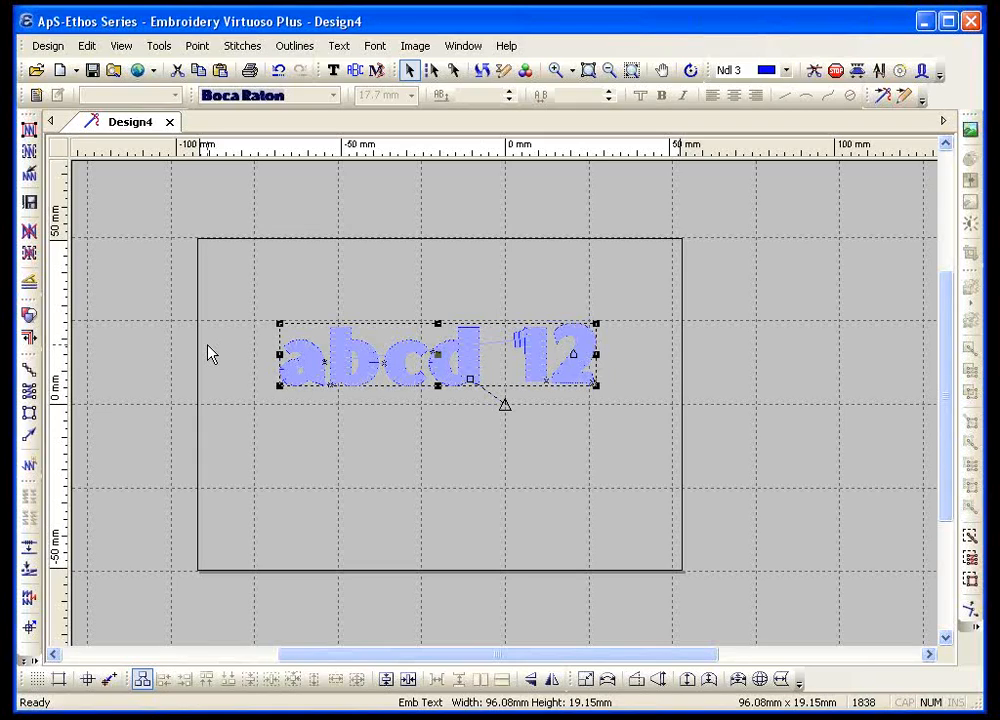
Step: Add a two-line satin text with "1234" above "5678" below the stitched lettering
{"action": "left_click", "coordinate": [367, 283]}
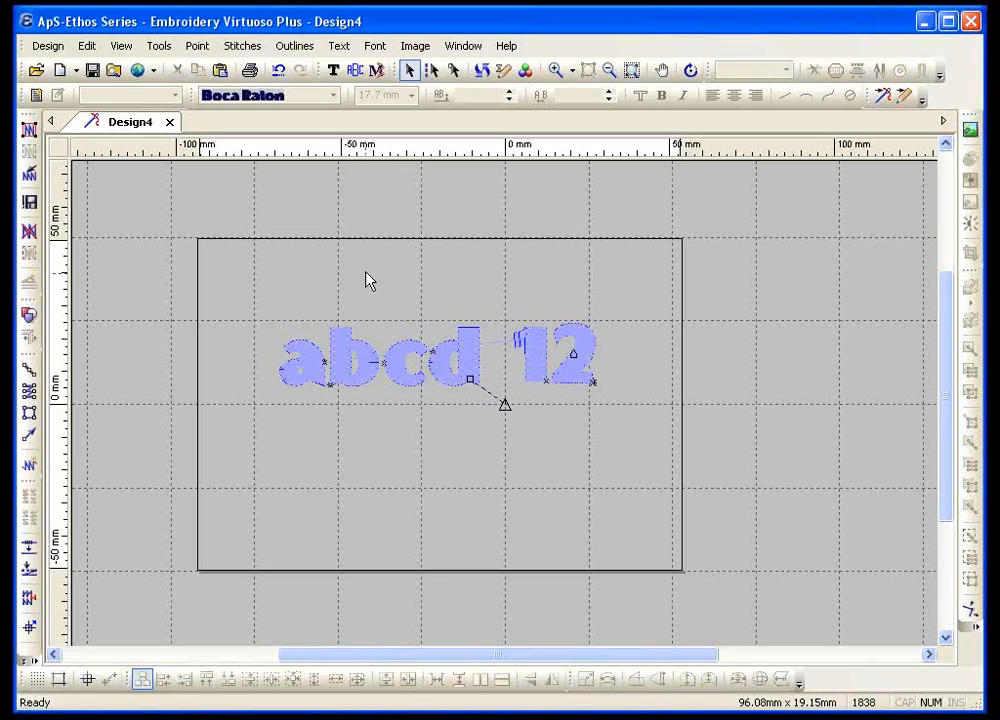
{"action": "left_click", "coordinate": [335, 74]}
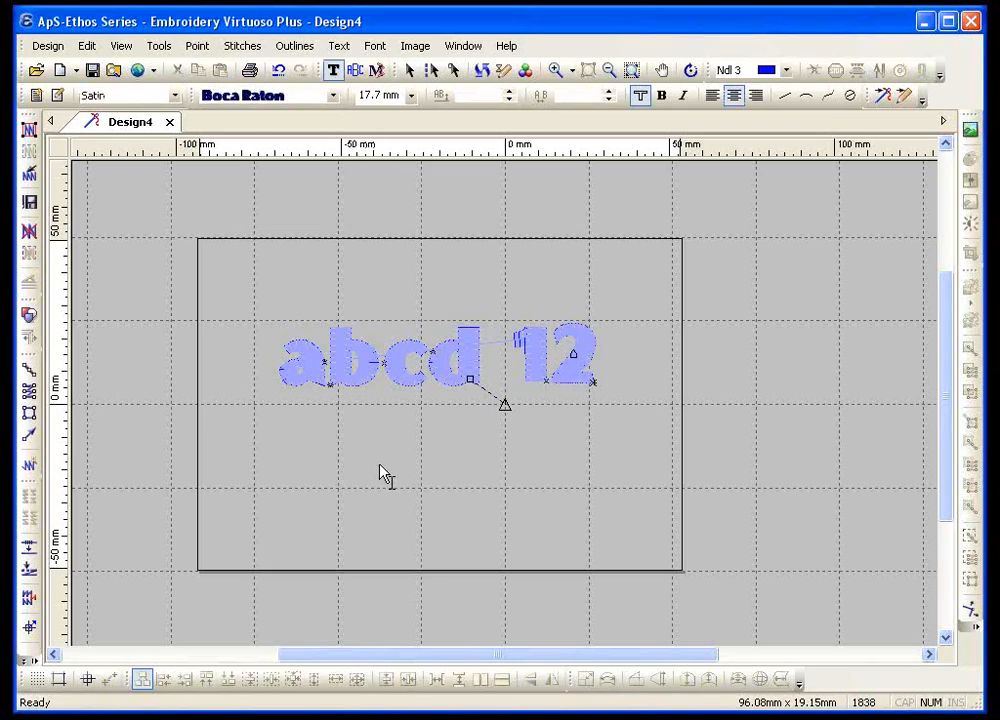
{"action": "left_click", "coordinate": [379, 467]}
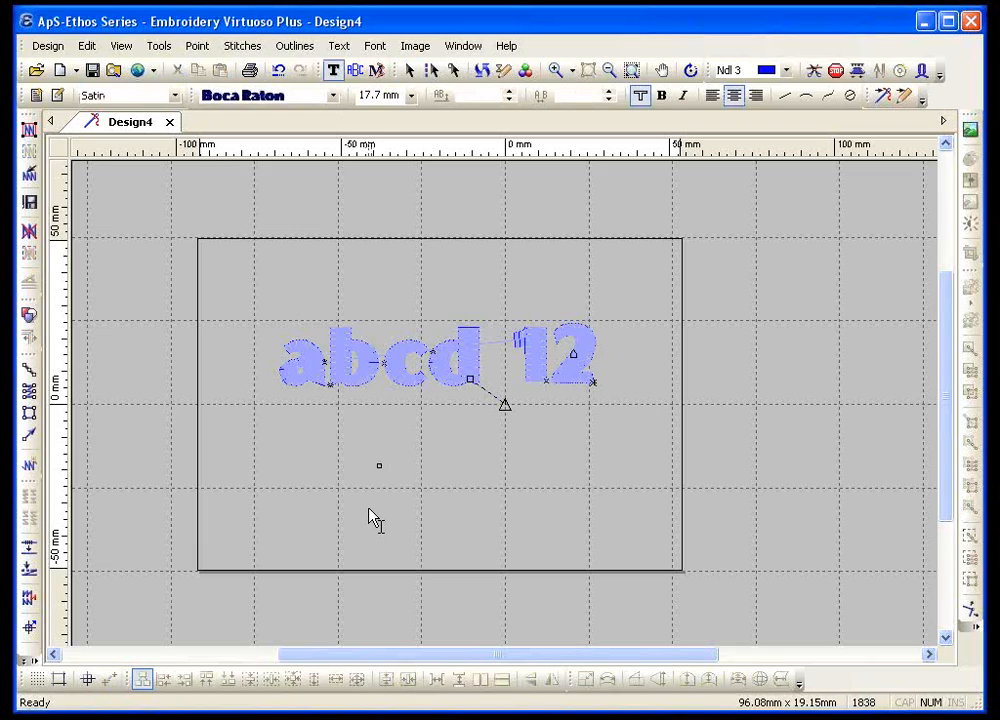
{"action": "type", "text": "1234"}
{"action": "key", "text": "Return"}
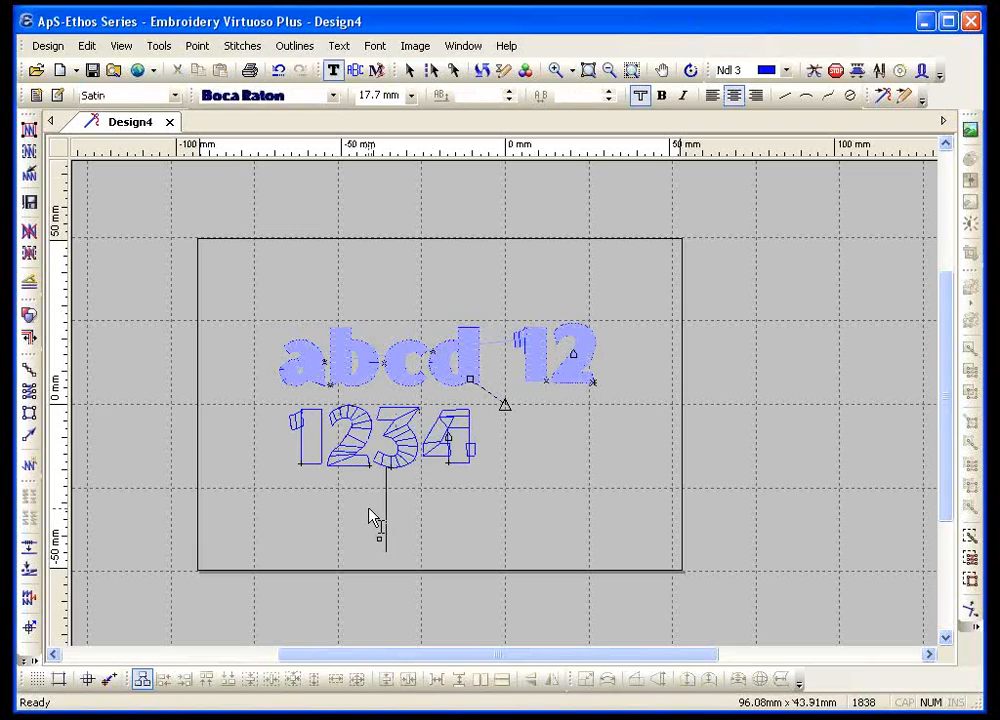
{"action": "type", "text": "5678"}
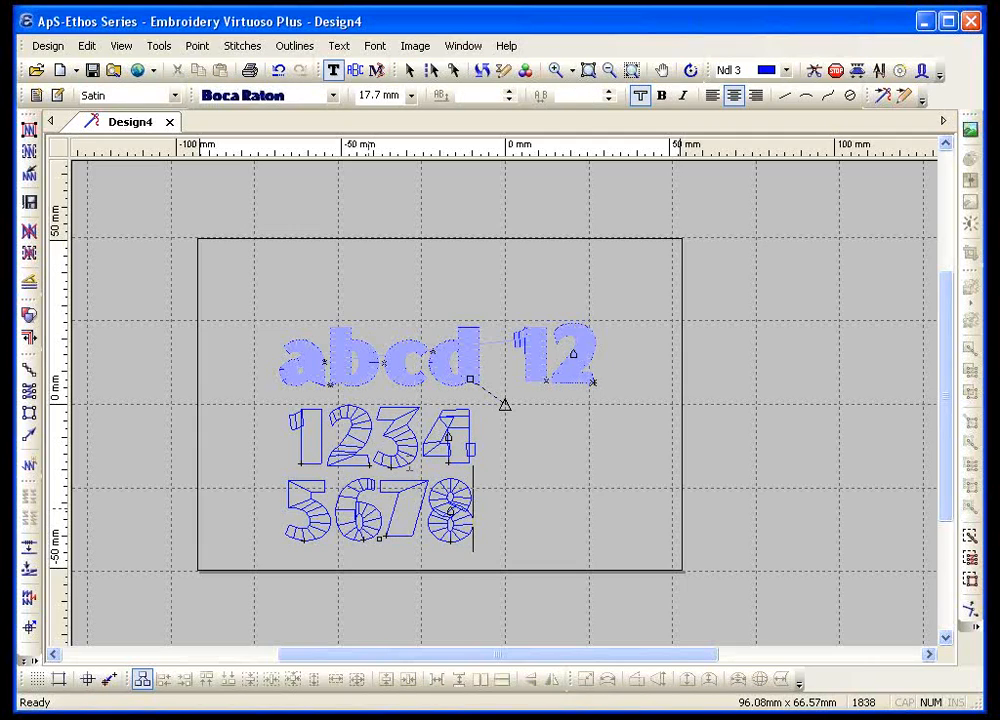
Step: Toggle the stitching direction of the 5678 line in the two-line number text
{"action": "left_click", "coordinate": [557, 70]}
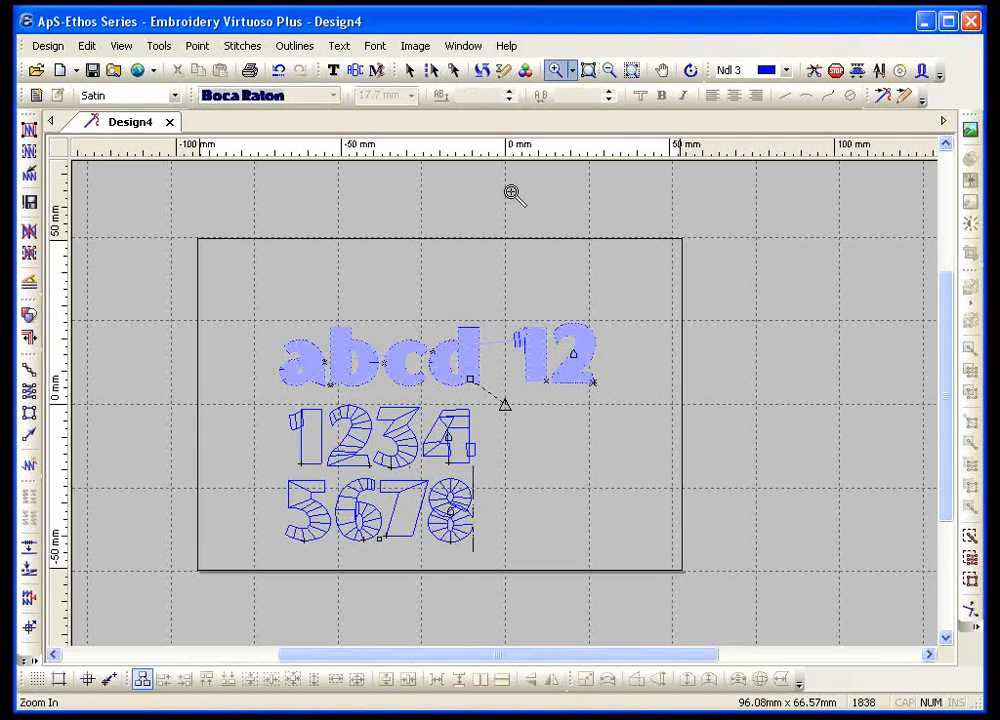
{"action": "left_click_drag", "start_coordinate": [271, 390], "coordinate": [536, 556]}
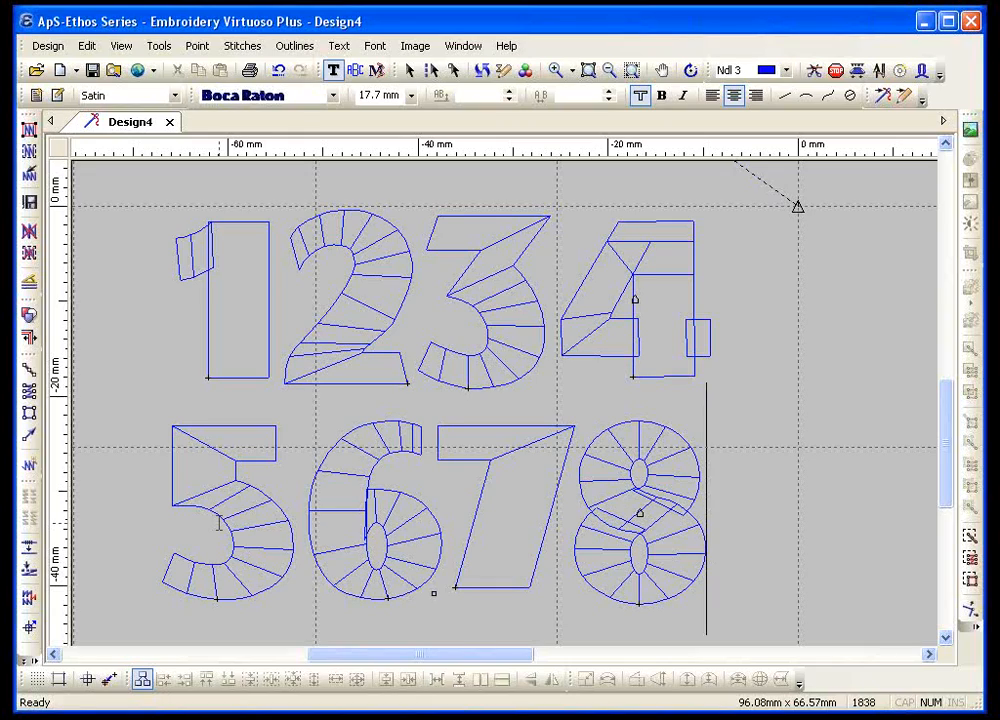
{"action": "left_click", "coordinate": [966, 30]}
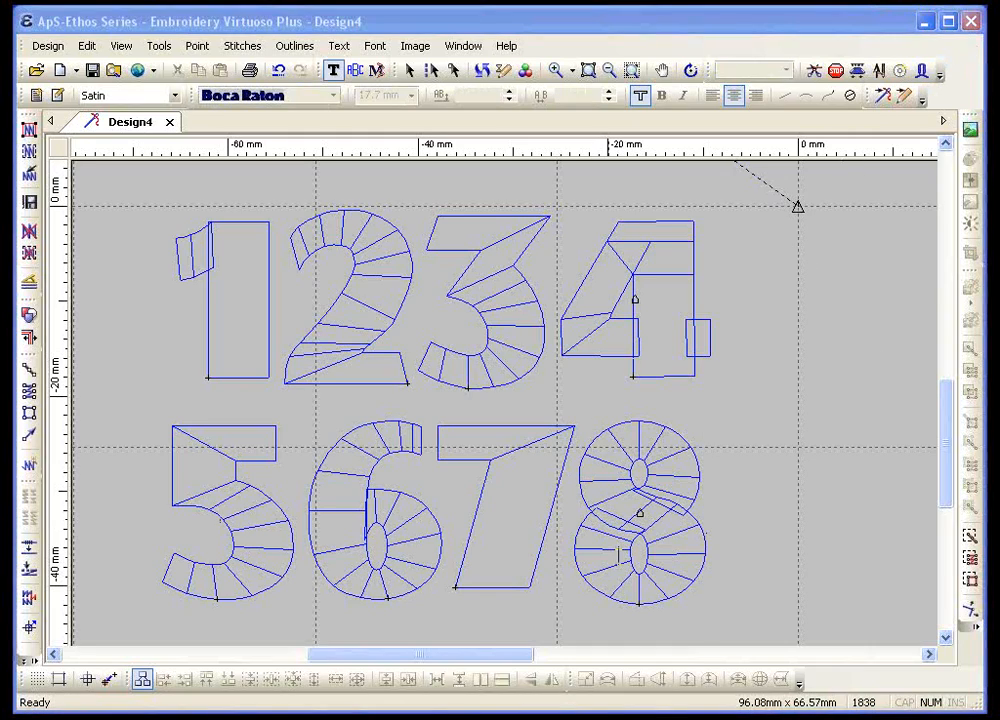
{"action": "left_click", "coordinate": [640, 515]}
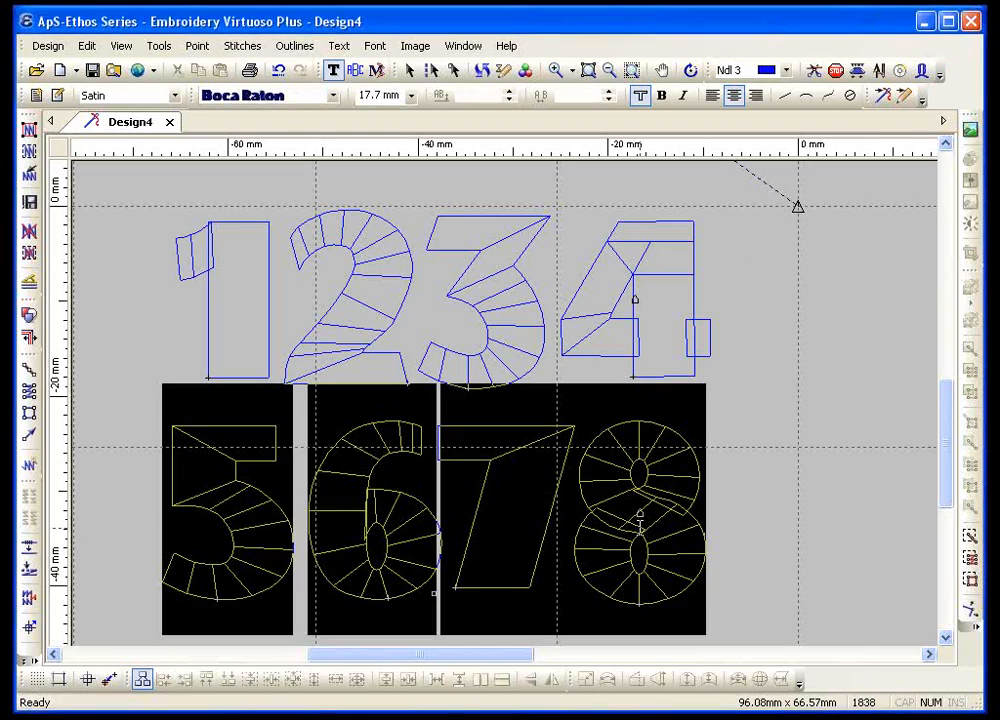
{"action": "left_click", "coordinate": [339, 46]}
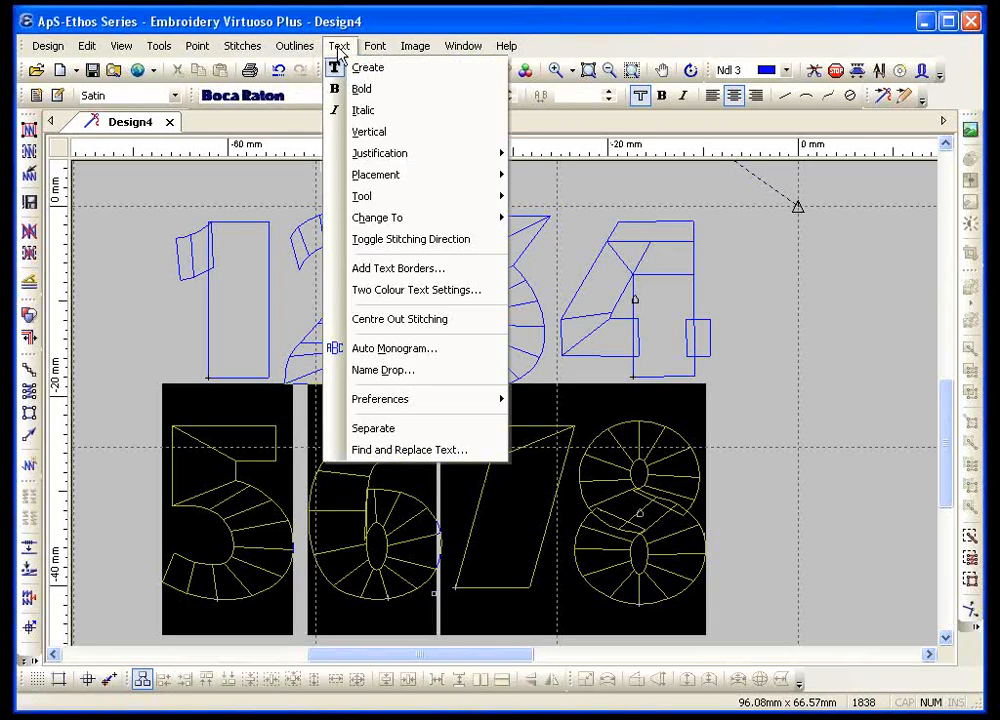
{"action": "left_click", "coordinate": [398, 242]}
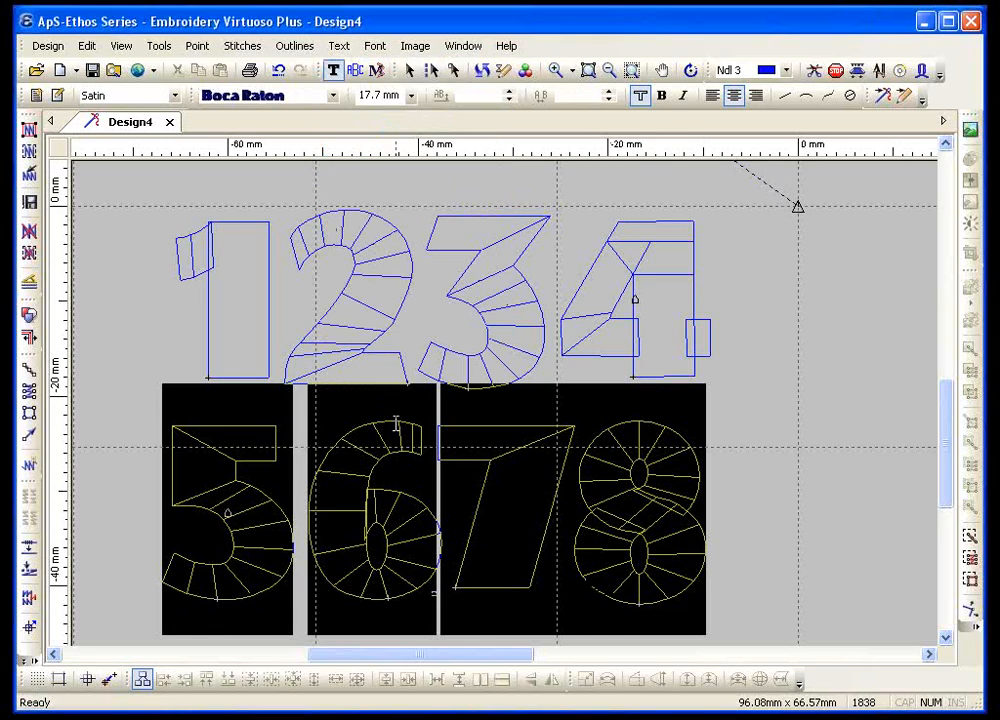
{"action": "right_click", "coordinate": [397, 492]}
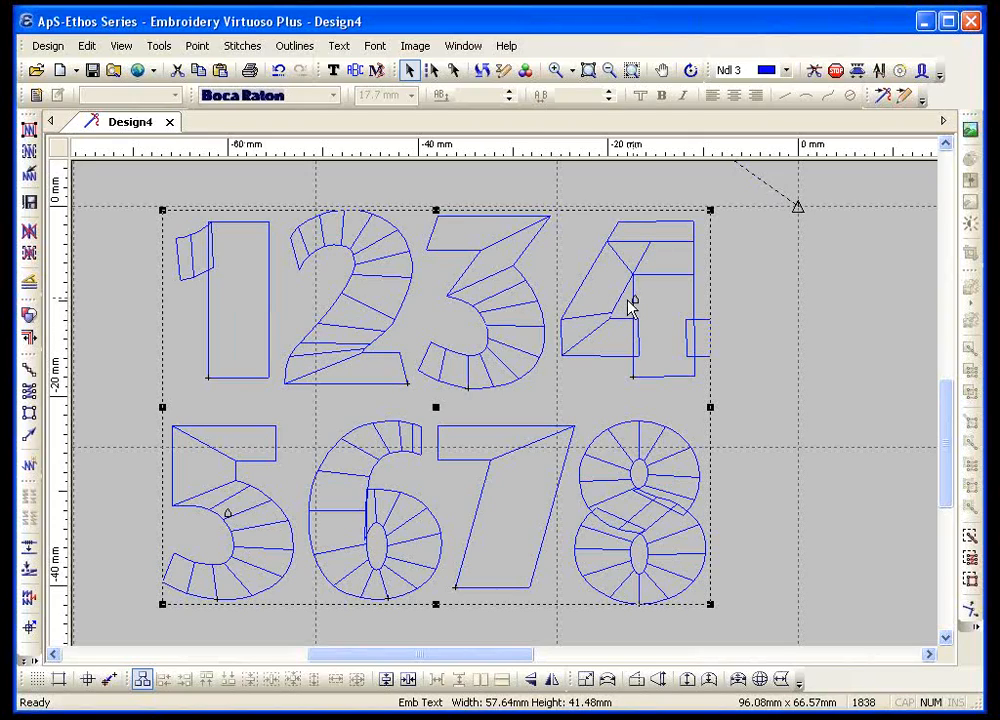
Step: Stitch all outlines to examine how the two number lines connect, and remove all generated stitches
{"action": "key", "text": "ctrl+shift+d"}
{"action": "mouse_move", "coordinate": [199, 511]}
{"action": "left_mouse_down"}
{"action": "mouse_move", "coordinate": [250, 502]}
{"action": "mouse_move", "coordinate": [229, 513]}
{"action": "mouse_move", "coordinate": [248, 494]}
{"action": "mouse_move", "coordinate": [211, 511]}
{"action": "left_mouse_up"}
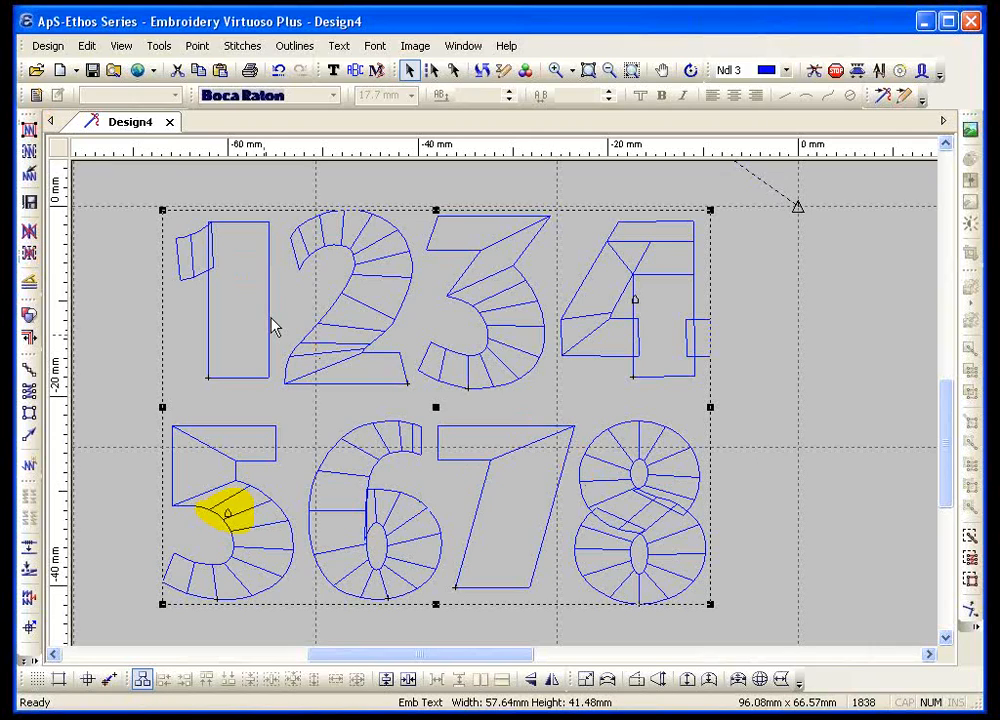
{"action": "left_click", "coordinate": [29, 130]}
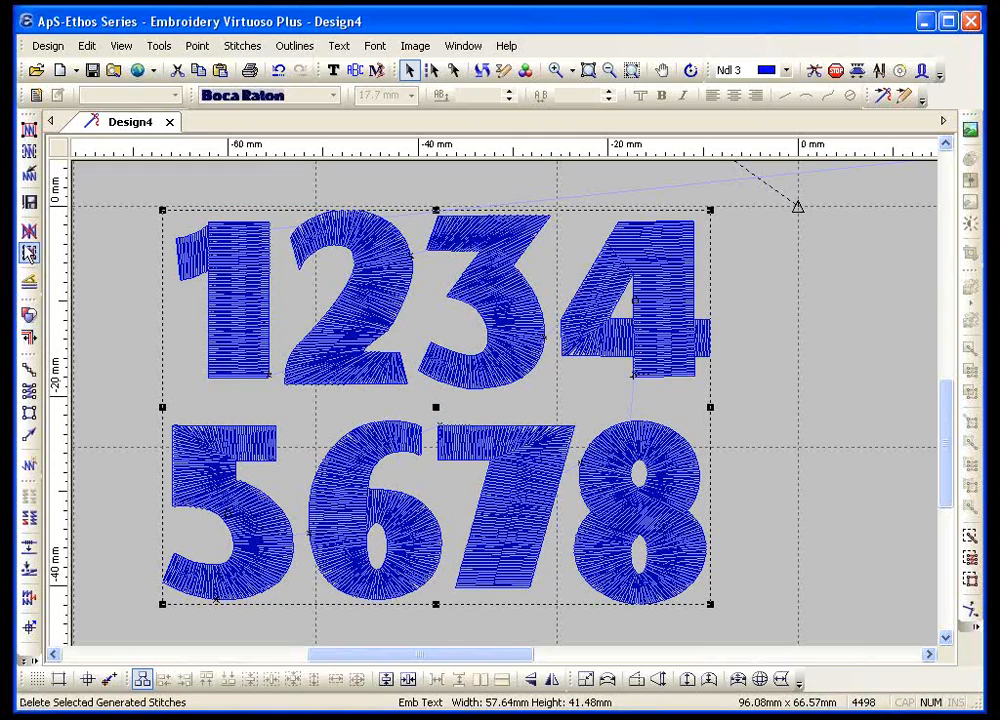
{"action": "left_click", "coordinate": [29, 201]}
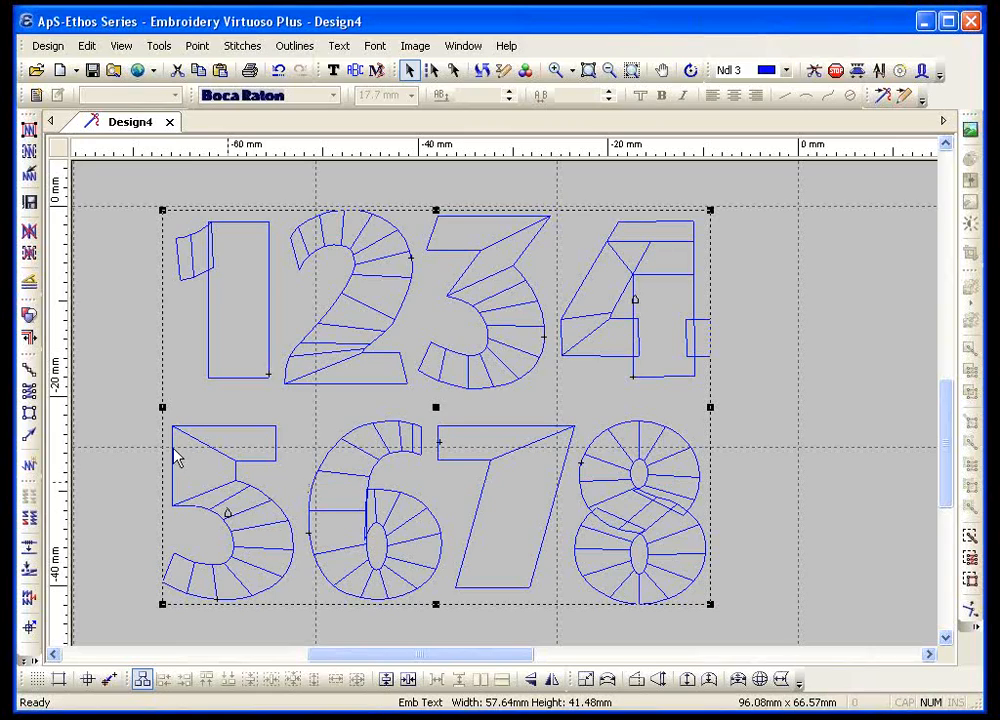
Step: Delete both the "abcd 12" text and the two-line number text from the design
{"action": "left_click", "coordinate": [612, 72]}
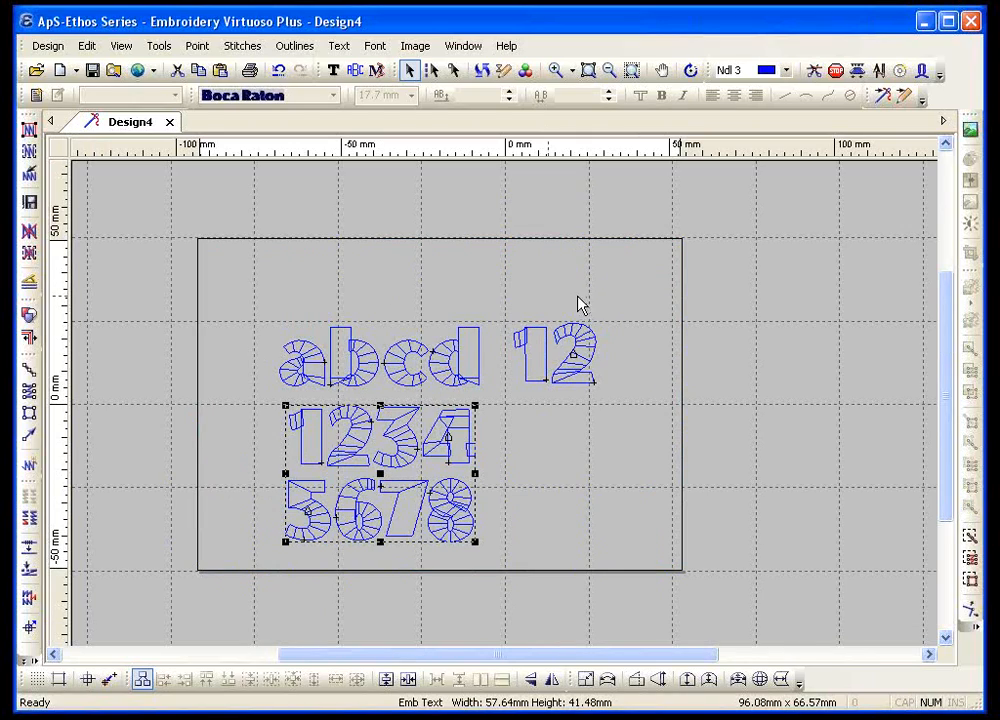
{"action": "left_click", "coordinate": [553, 391]}
{"action": "left_click_drag", "start_coordinate": [231, 287], "coordinate": [627, 555]}
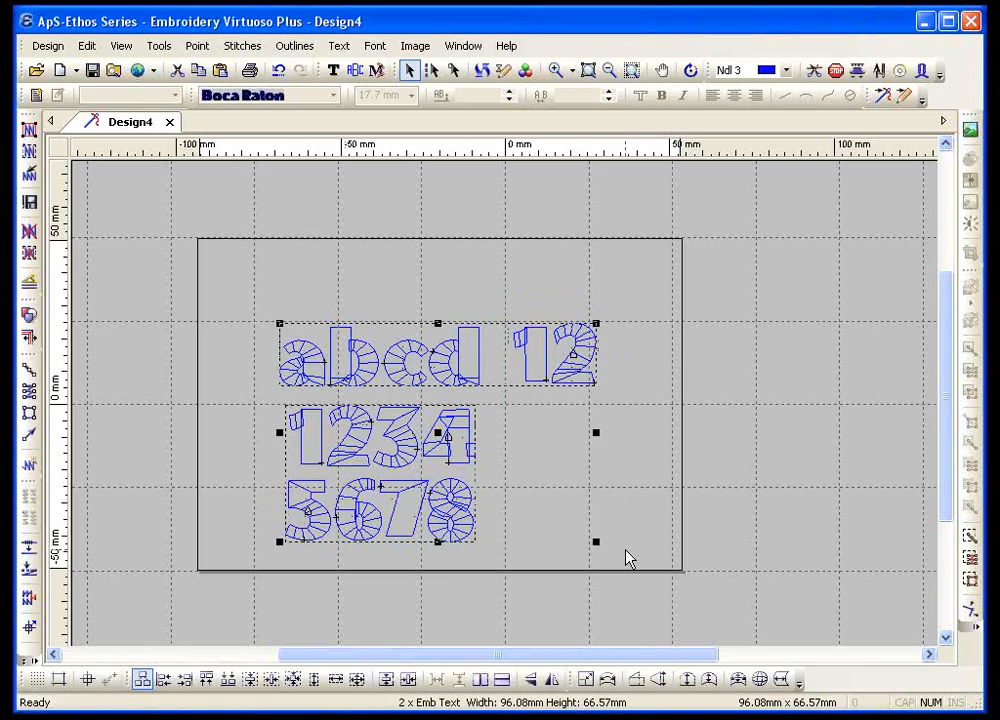
{"action": "key", "text": "Delete"}
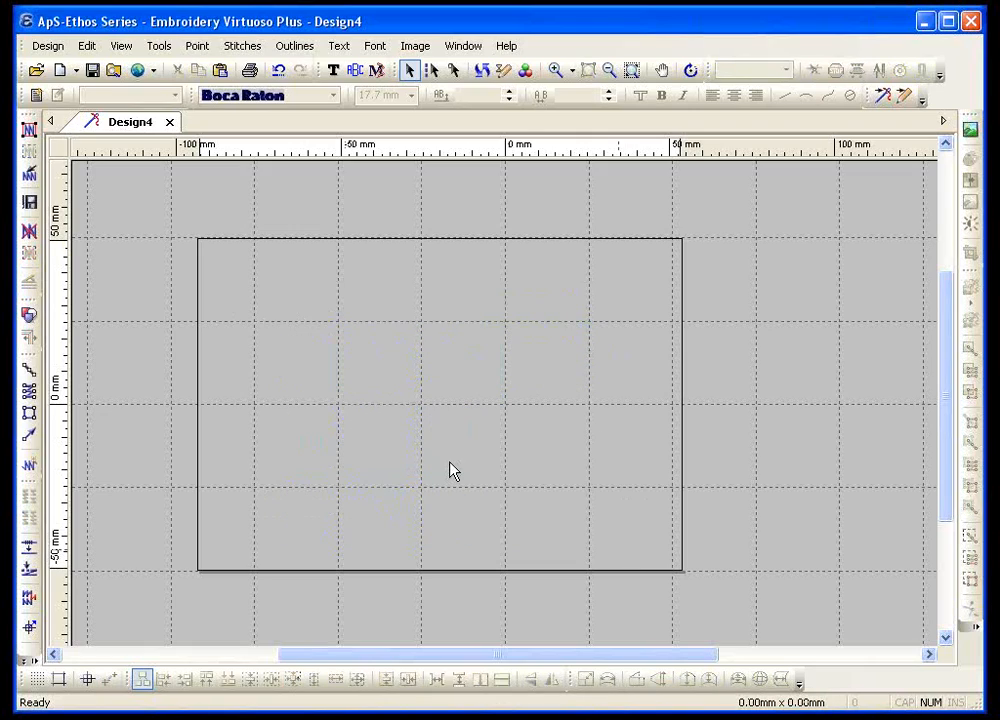
Step: Add a satin text reading "aps-ethos" in the Boca Raton font at 17.7 mm, finishing the entry
{"action": "left_click", "coordinate": [333, 70]}
{"action": "left_click", "coordinate": [300, 384]}
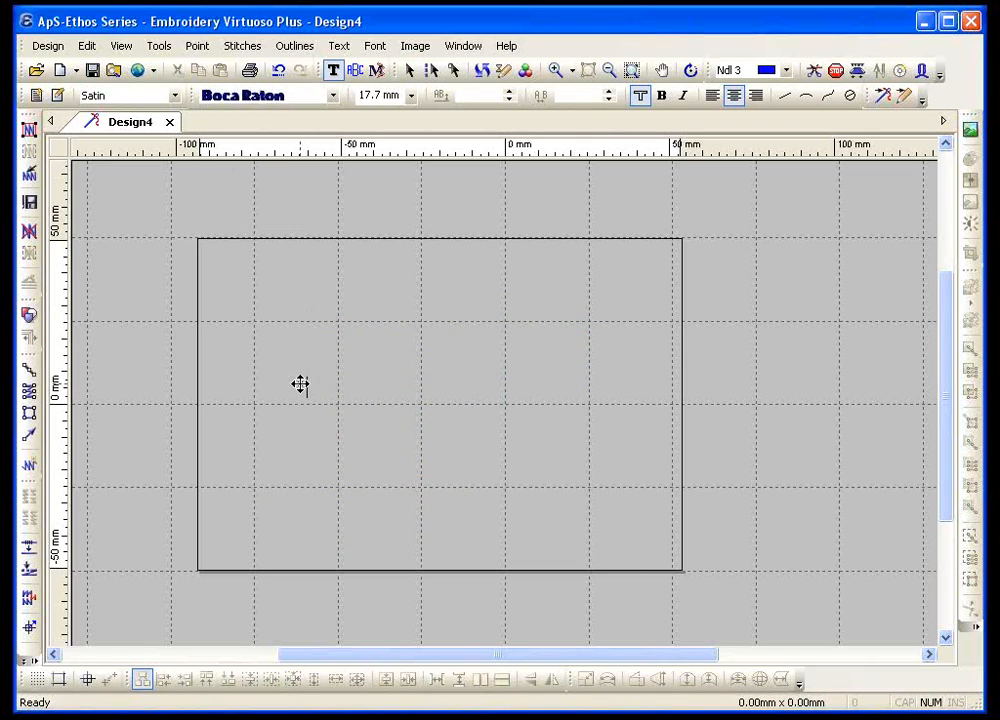
{"action": "type", "text": "aps"}
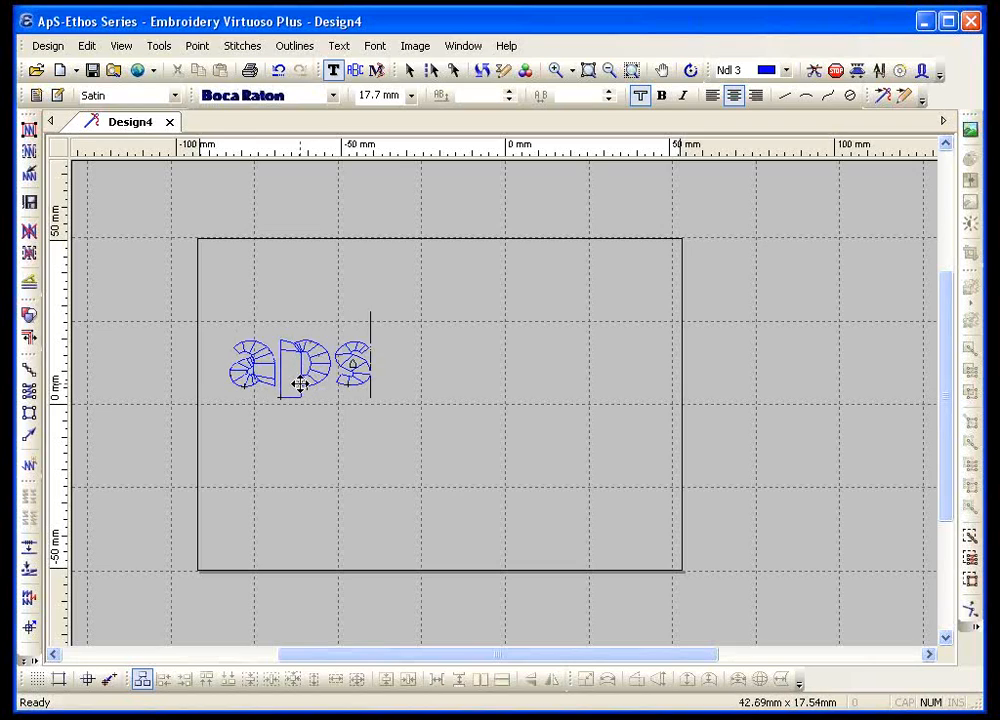
{"action": "type", "text": "lethos!"}
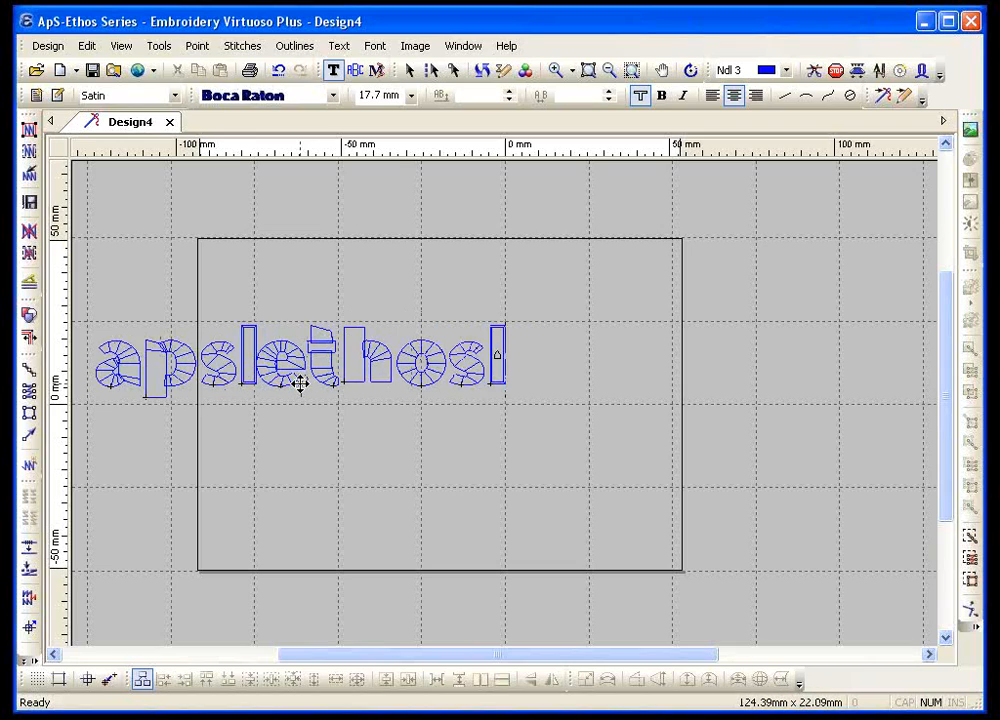
{"action": "key", "text": "BackSpace"}
{"action": "key", "text": "BackSpace"}
{"action": "key", "text": "BackSpace"}
{"action": "type", "text": "os"}
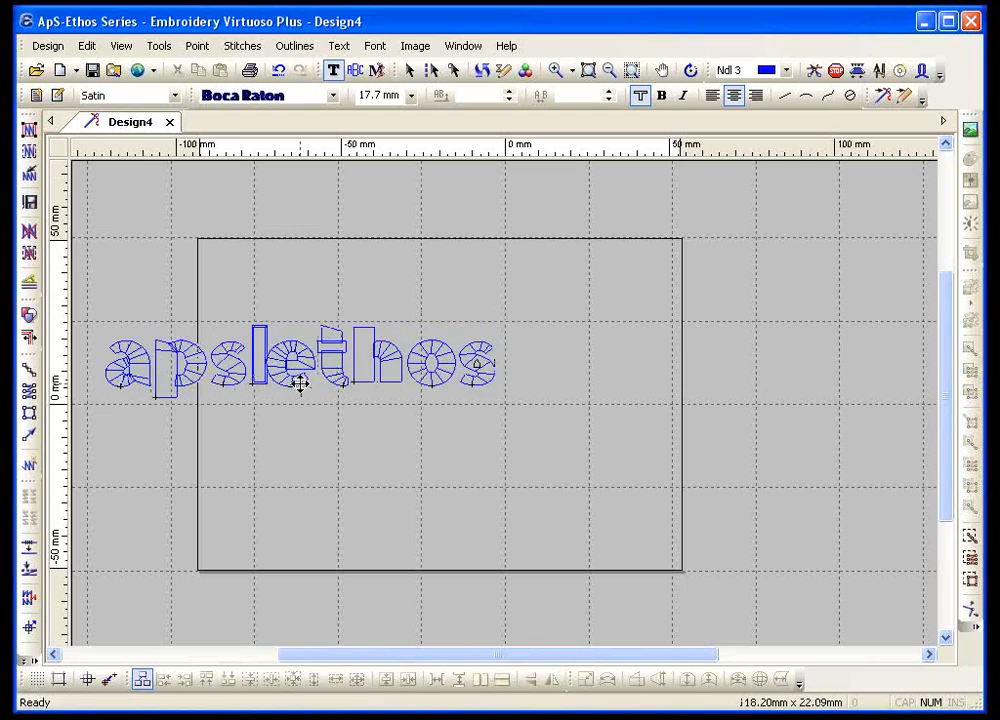
{"action": "right_click", "coordinate": [338, 348]}
{"action": "left_click", "coordinate": [470, 391]}
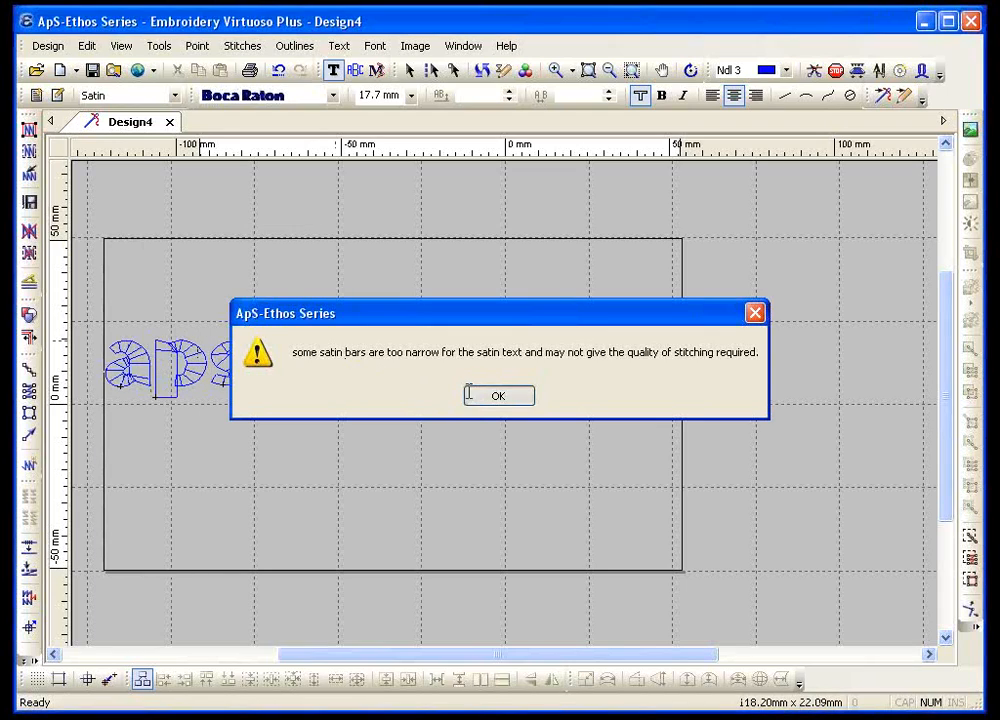
{"action": "key", "text": "Escape"}
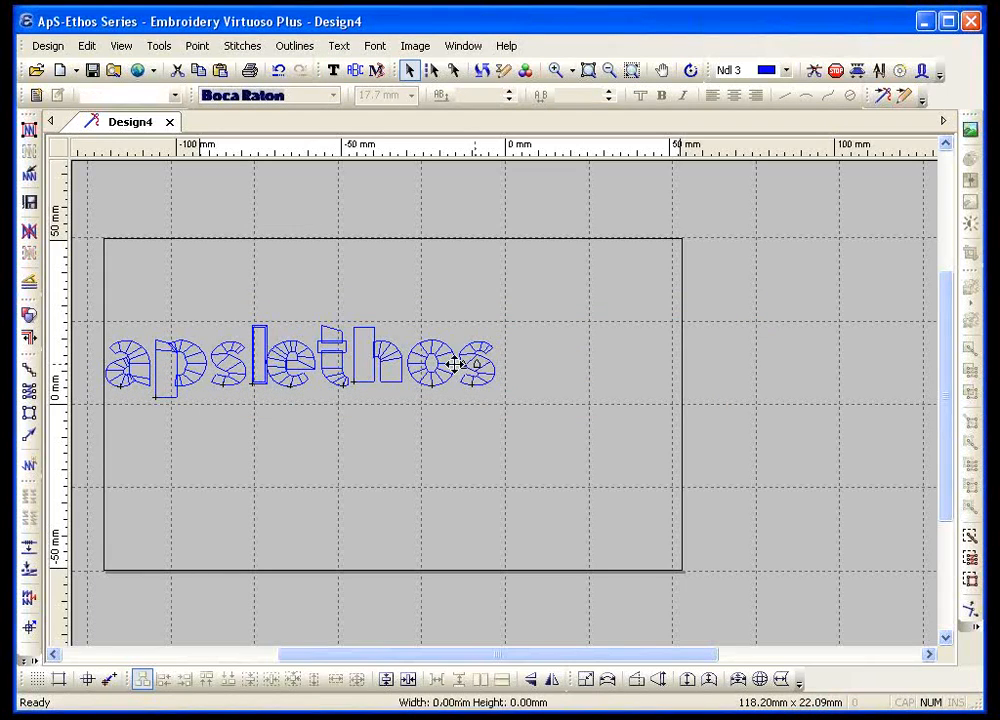
Step: Move the text's house-shaped stitch marker between the p and first s, and play a slow redraw of the stitched lettering
{"action": "left_click", "coordinate": [219, 396]}
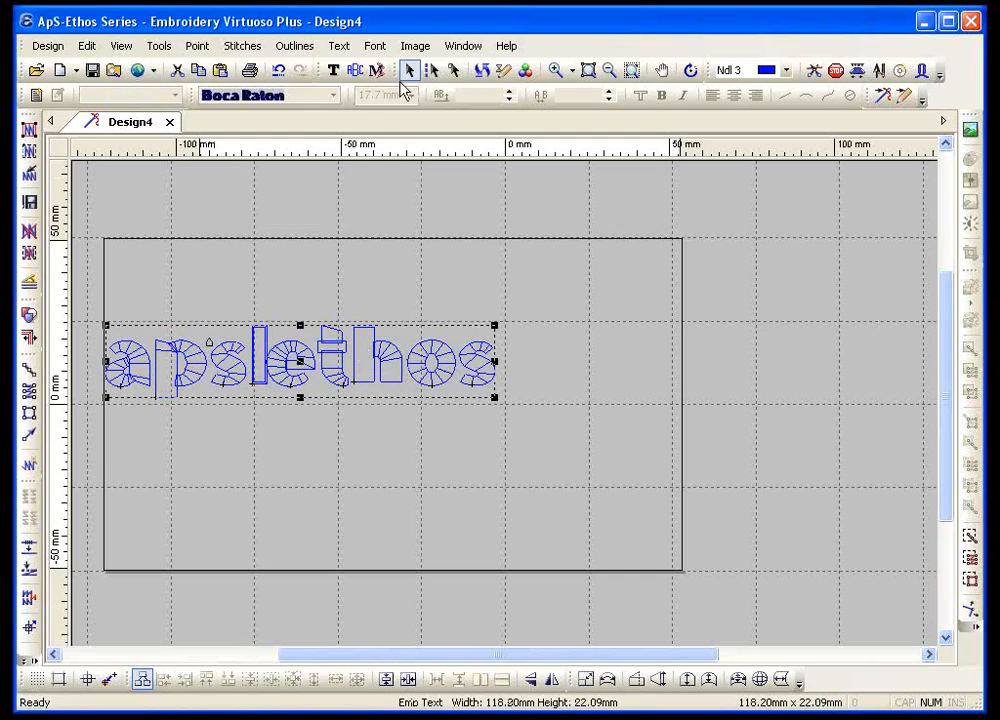
{"action": "left_click", "coordinate": [505, 76]}
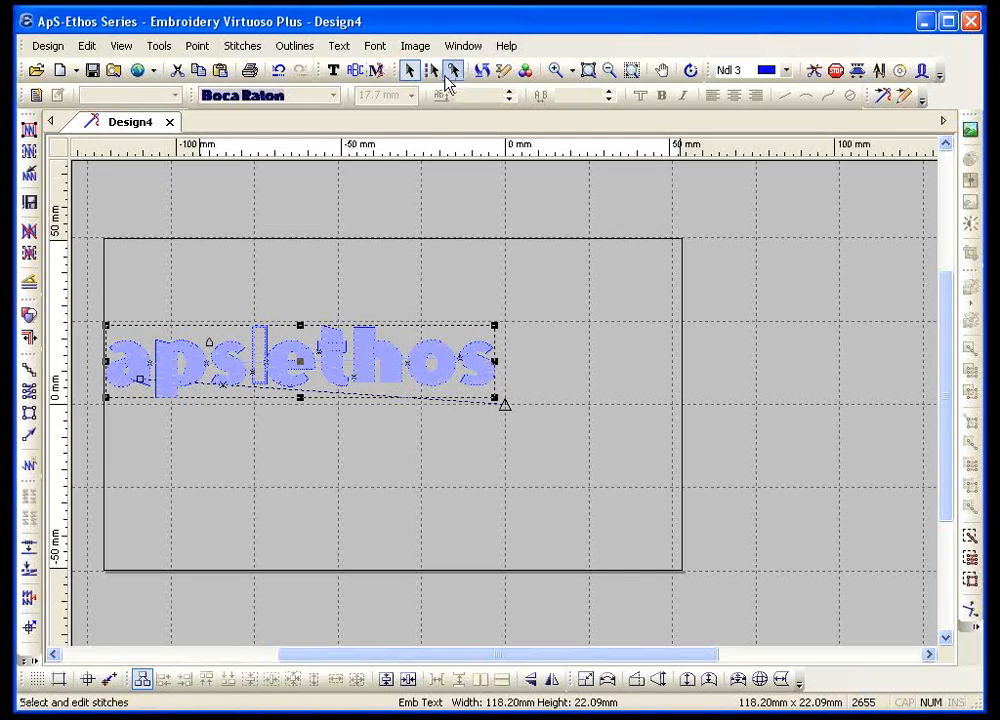
{"action": "left_click", "coordinate": [503, 72]}
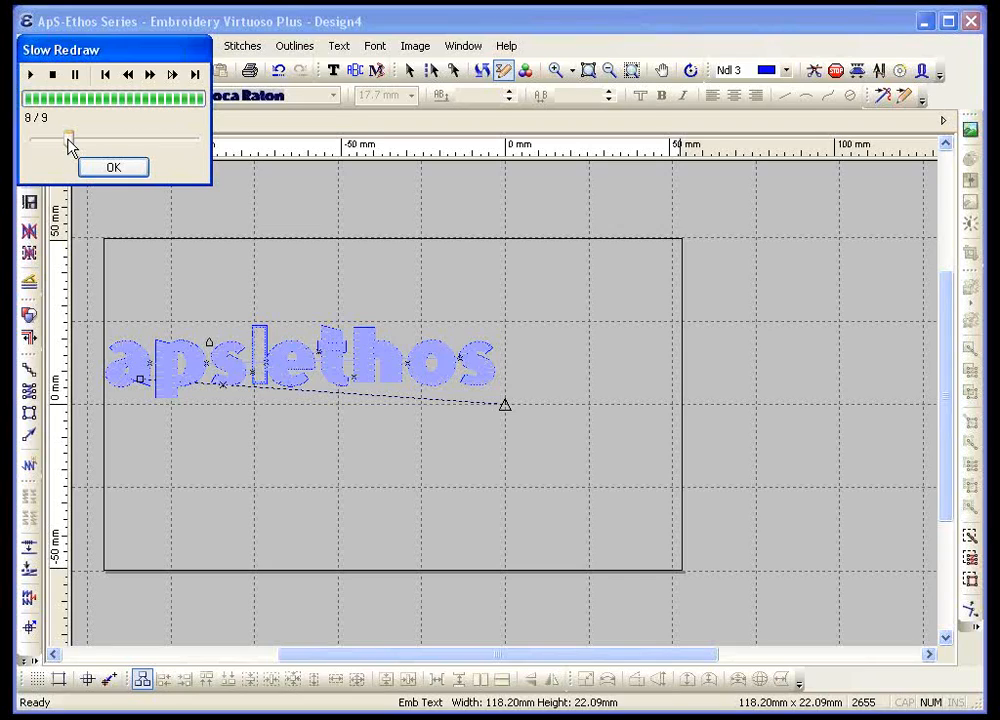
{"action": "left_click", "coordinate": [112, 168]}
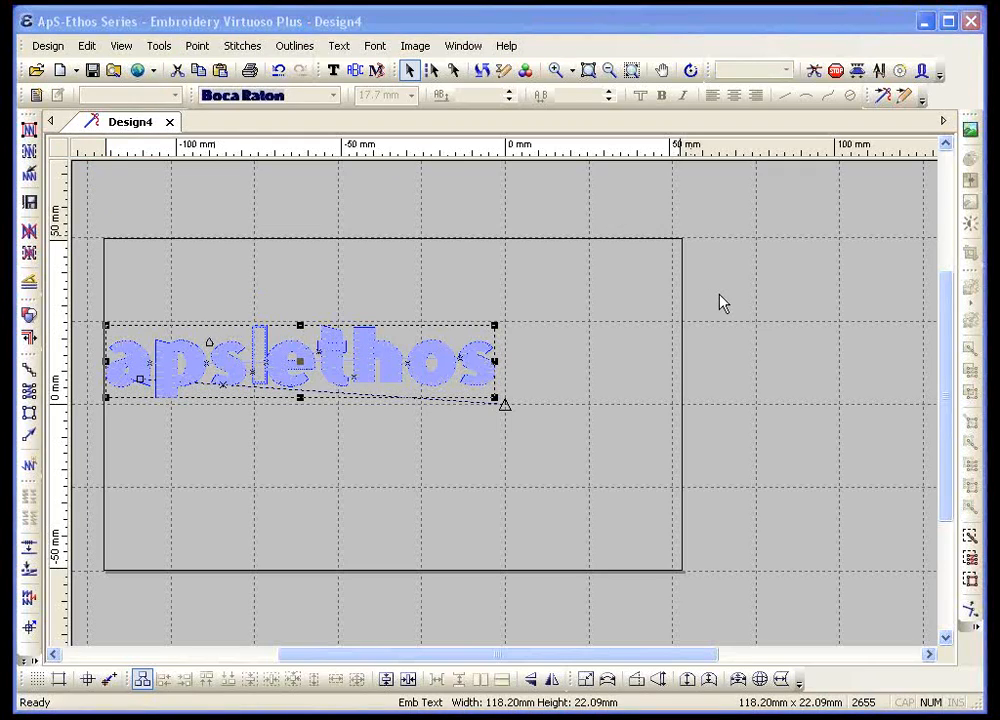
Step: Examine the connecting stitches between the letters up close along the whole stitched text
{"action": "left_click", "coordinate": [207, 343]}
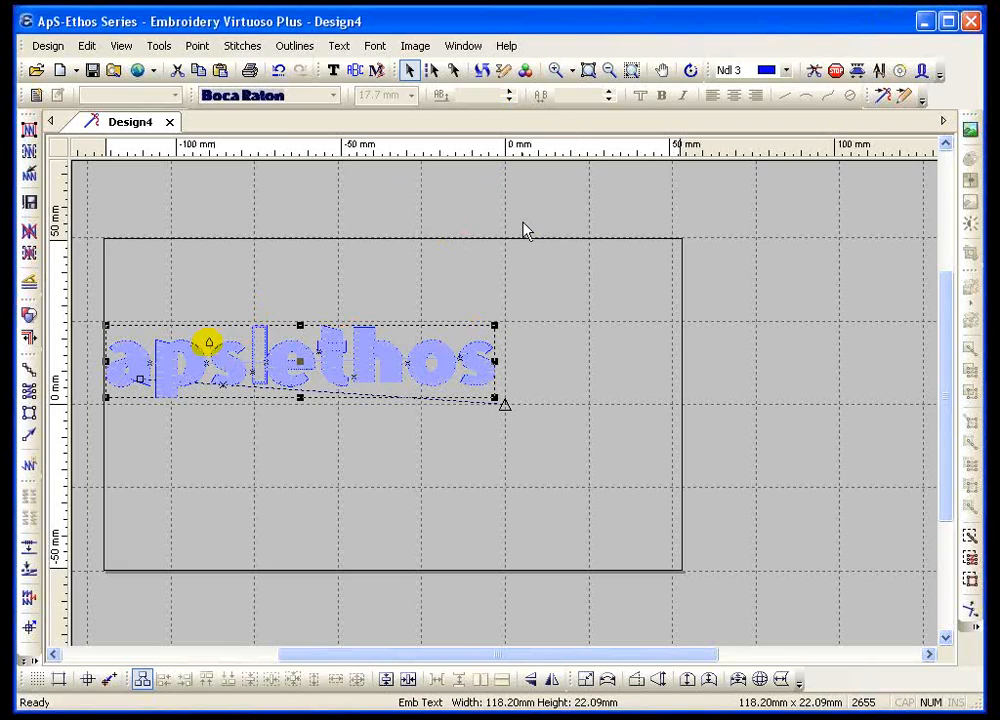
{"action": "left_click", "coordinate": [557, 80]}
{"action": "left_click_drag", "start_coordinate": [134, 308], "coordinate": [306, 426]}
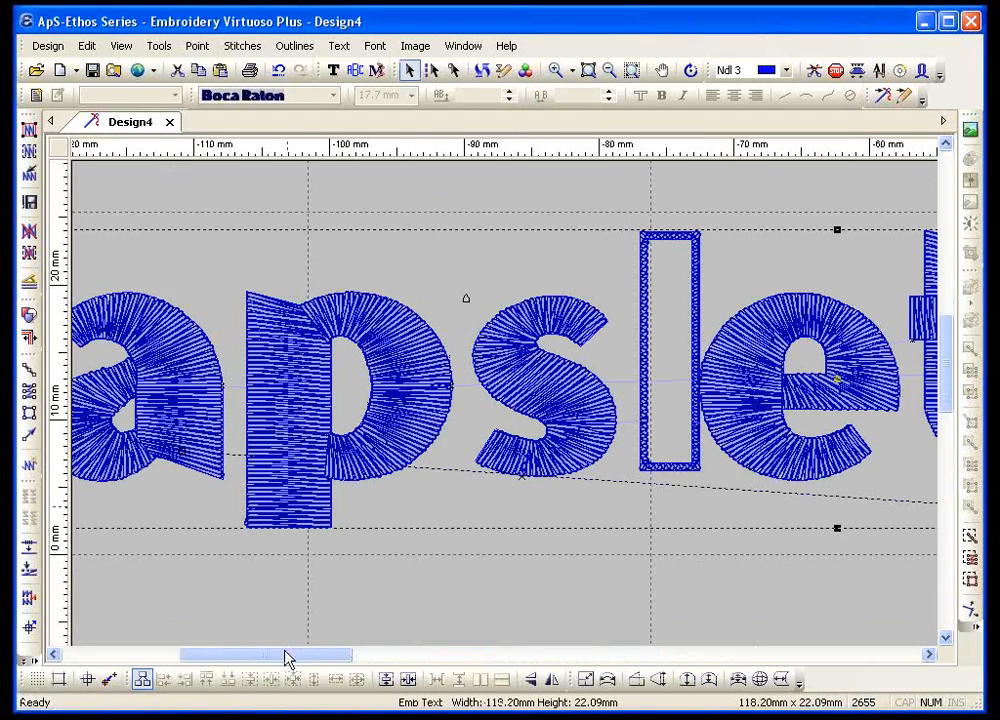
{"action": "left_click_drag", "start_coordinate": [285, 655], "coordinate": [402, 655]}
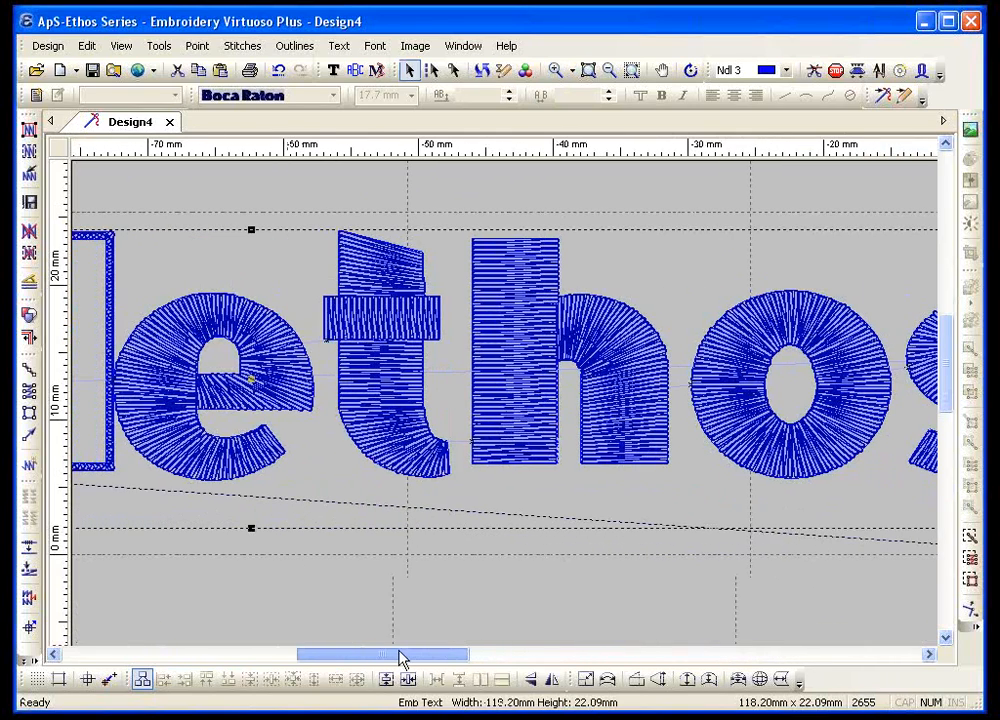
{"action": "left_click", "coordinate": [591, 73]}
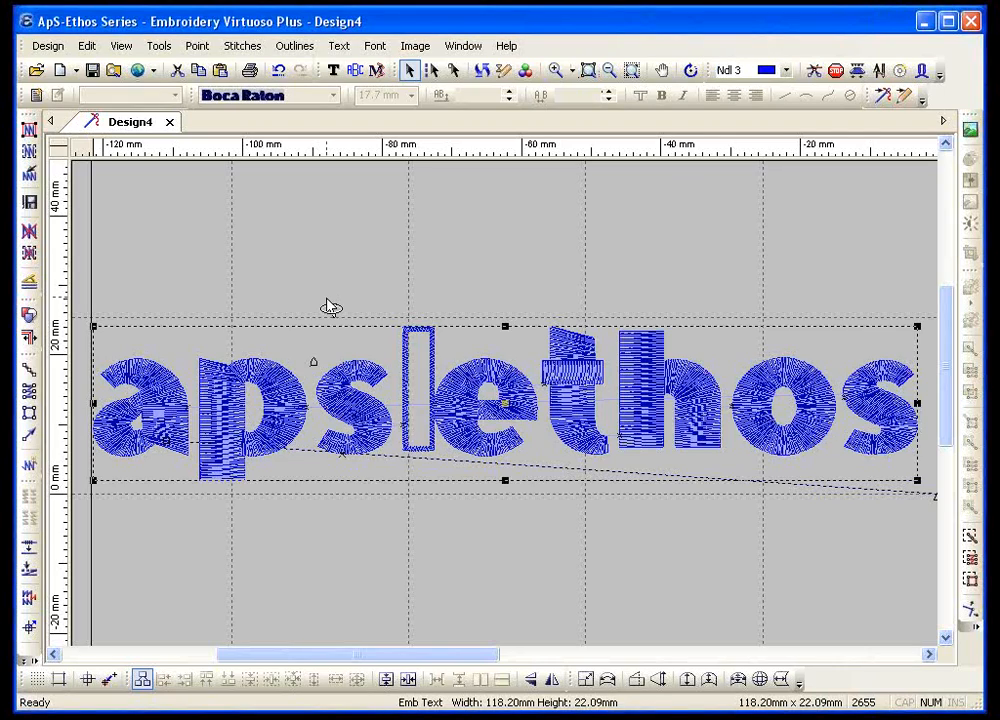
Step: Move the house-shaped stitch marker onto the last s and restitch all outlines in the document
{"action": "left_click", "coordinate": [314, 362]}
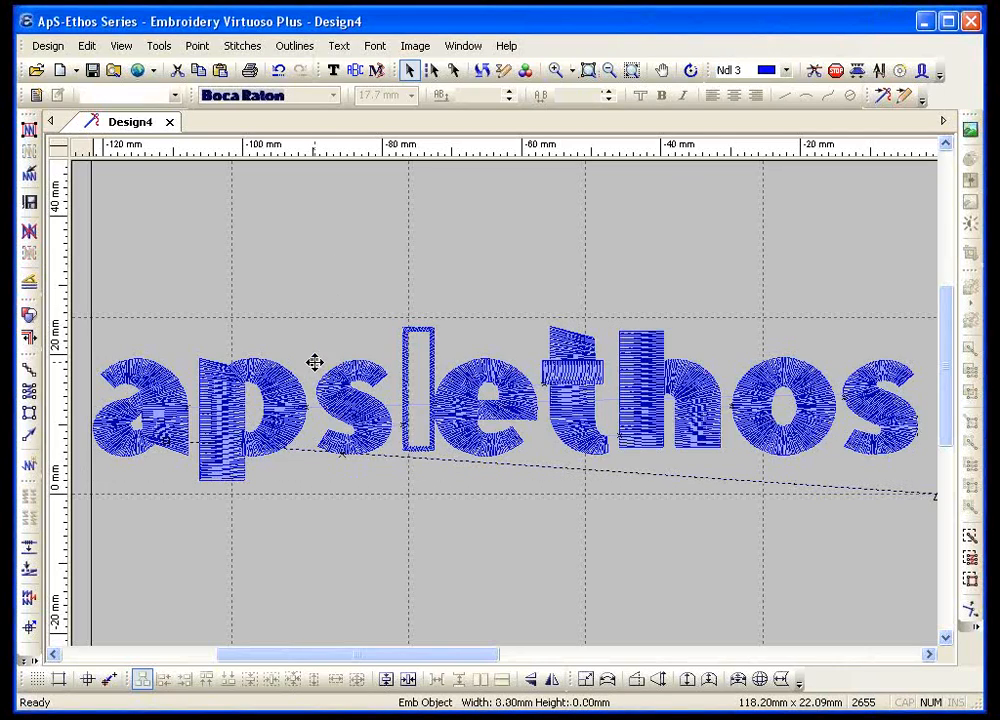
{"action": "mouse_move", "coordinate": [314, 362]}
{"action": "left_mouse_down"}
{"action": "mouse_move", "coordinate": [739, 350]}
{"action": "mouse_move", "coordinate": [913, 368]}
{"action": "mouse_move", "coordinate": [886, 412]}
{"action": "mouse_move", "coordinate": [855, 430]}
{"action": "mouse_move", "coordinate": [905, 383]}
{"action": "mouse_move", "coordinate": [883, 417]}
{"action": "mouse_move", "coordinate": [898, 392]}
{"action": "left_mouse_up"}
{"action": "left_click", "coordinate": [702, 277]}
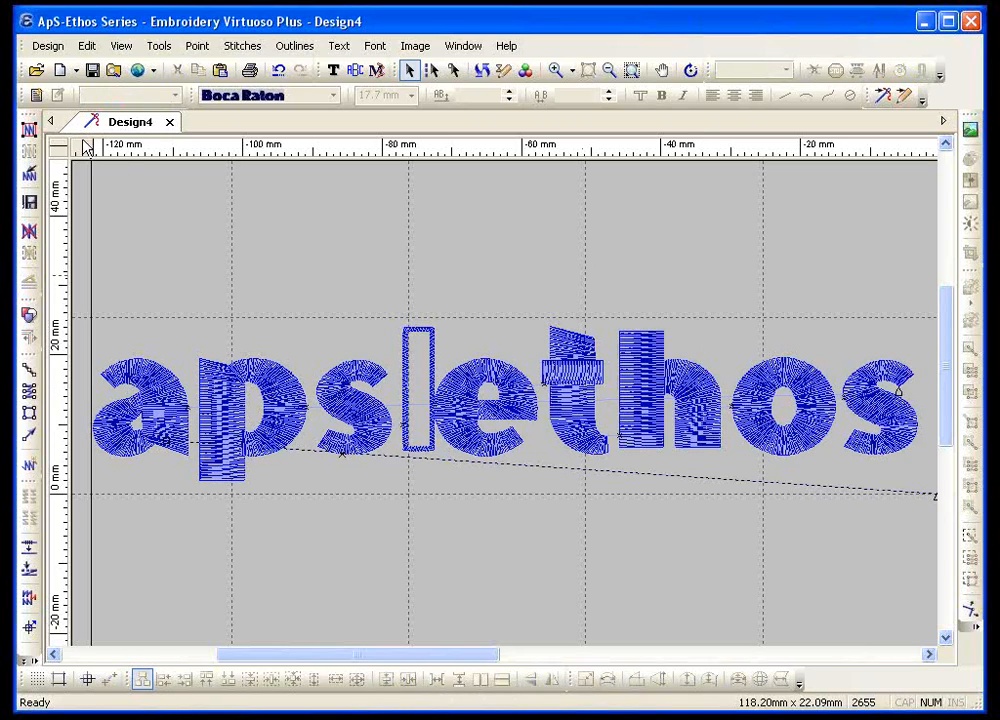
{"action": "left_click", "coordinate": [29, 130]}
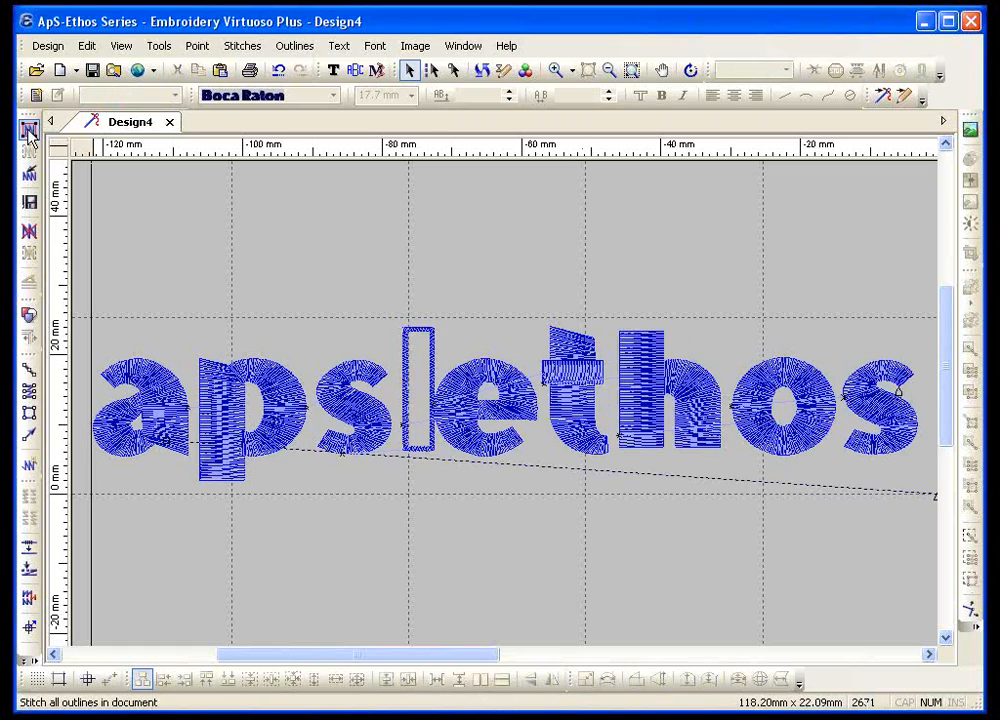
{"action": "left_click", "coordinate": [631, 71]}
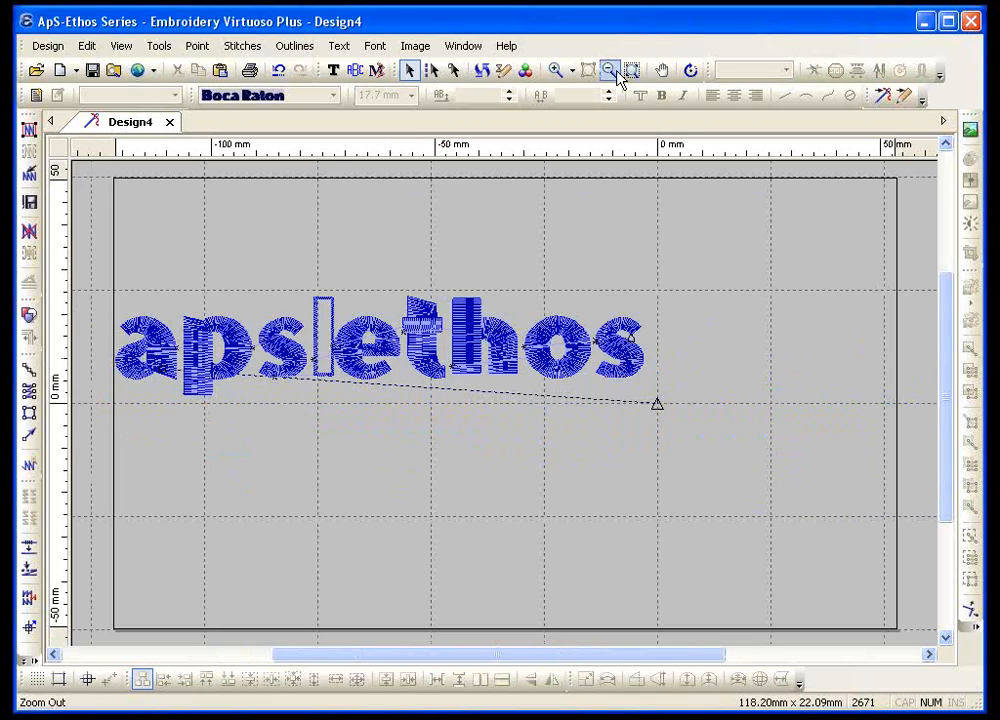
Step: Remove all generated stitches and change the lettering's font to Corinthian Bold
{"action": "left_click", "coordinate": [29, 230]}
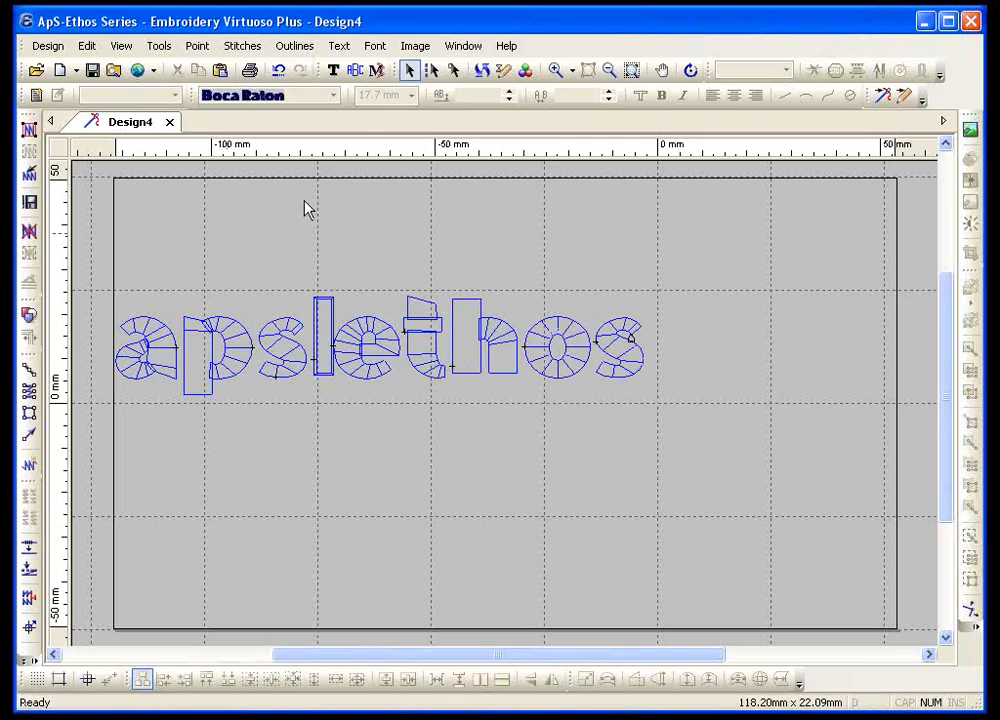
{"action": "left_click", "coordinate": [333, 70]}
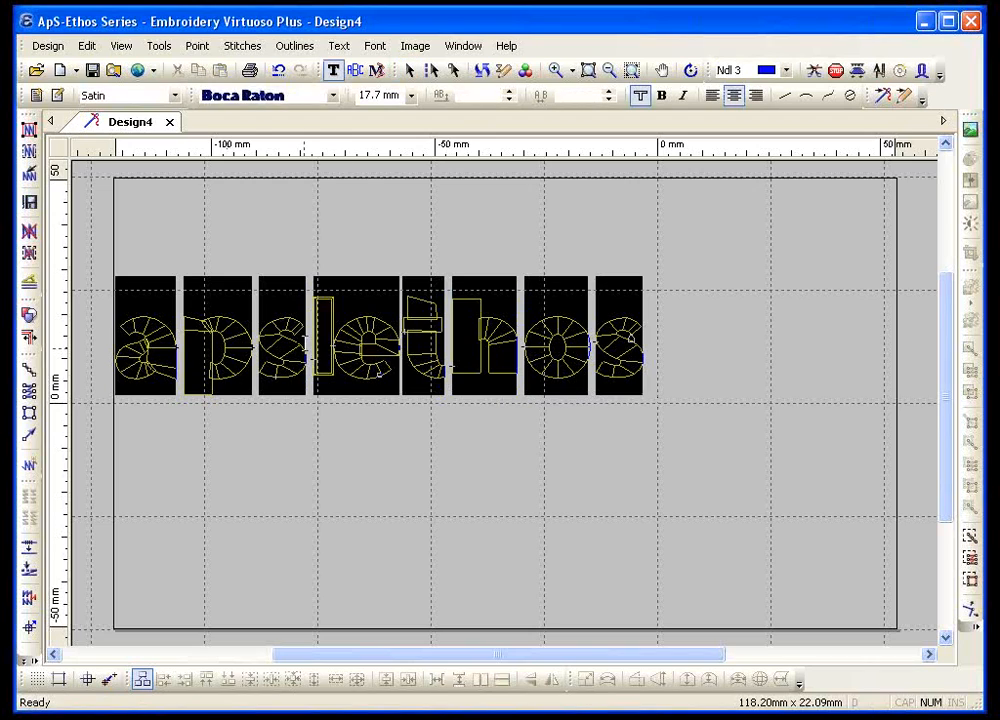
{"action": "left_click", "coordinate": [255, 96]}
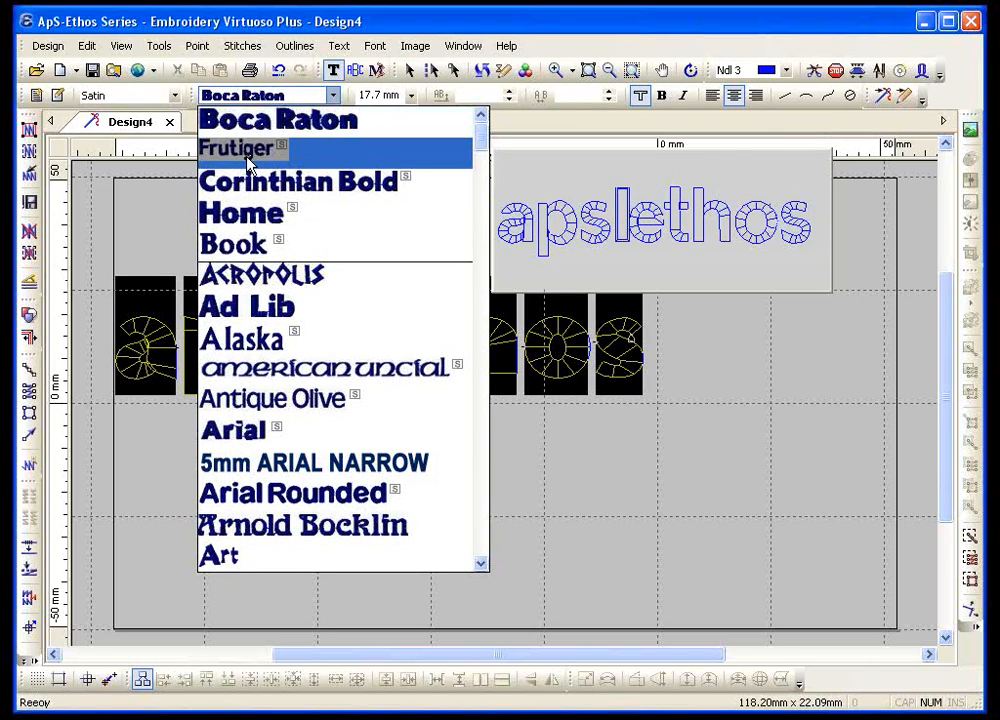
{"action": "left_click", "coordinate": [248, 192]}
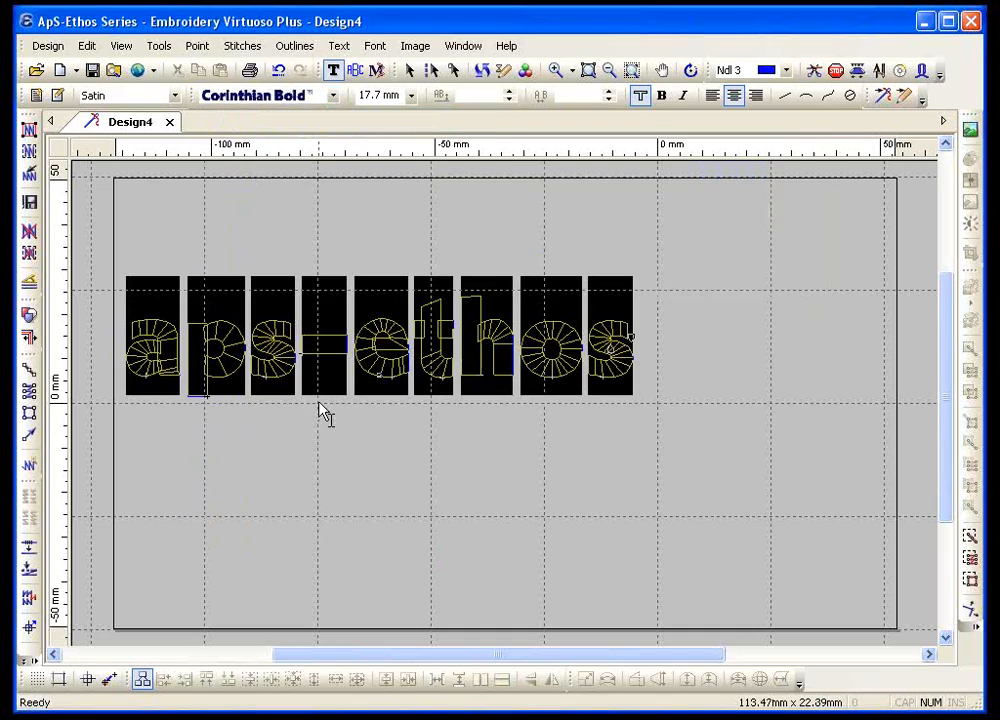
{"action": "key", "text": "Escape"}
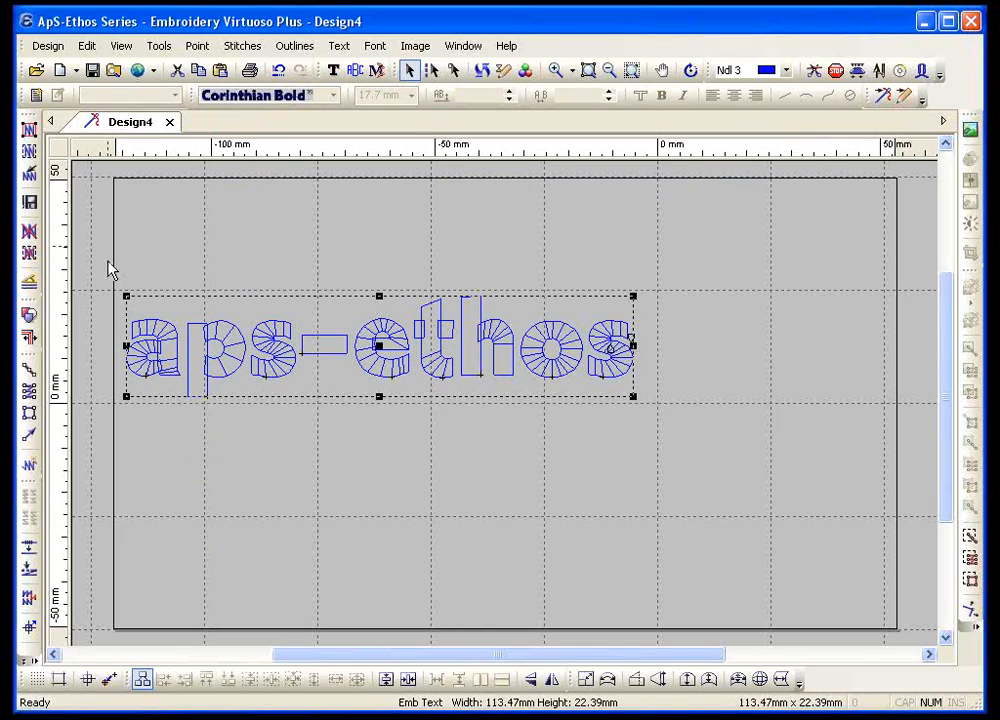
Step: Separate the aps-ethos text into individual letter objects
{"action": "left_click", "coordinate": [333, 70]}
{"action": "left_click", "coordinate": [339, 46]}
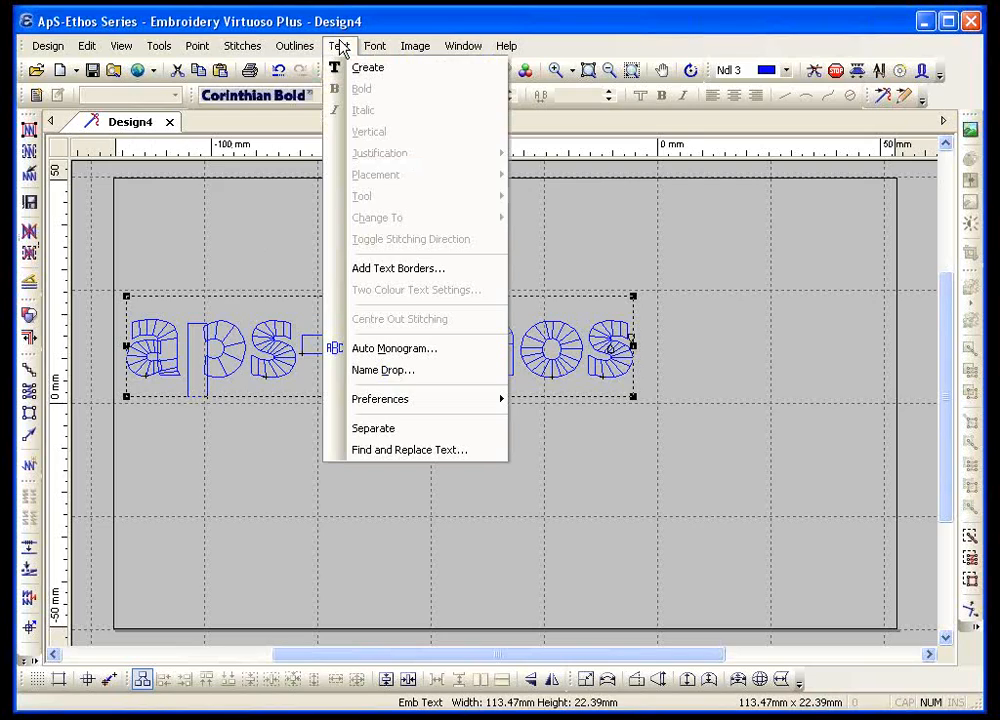
{"action": "left_click", "coordinate": [380, 428]}
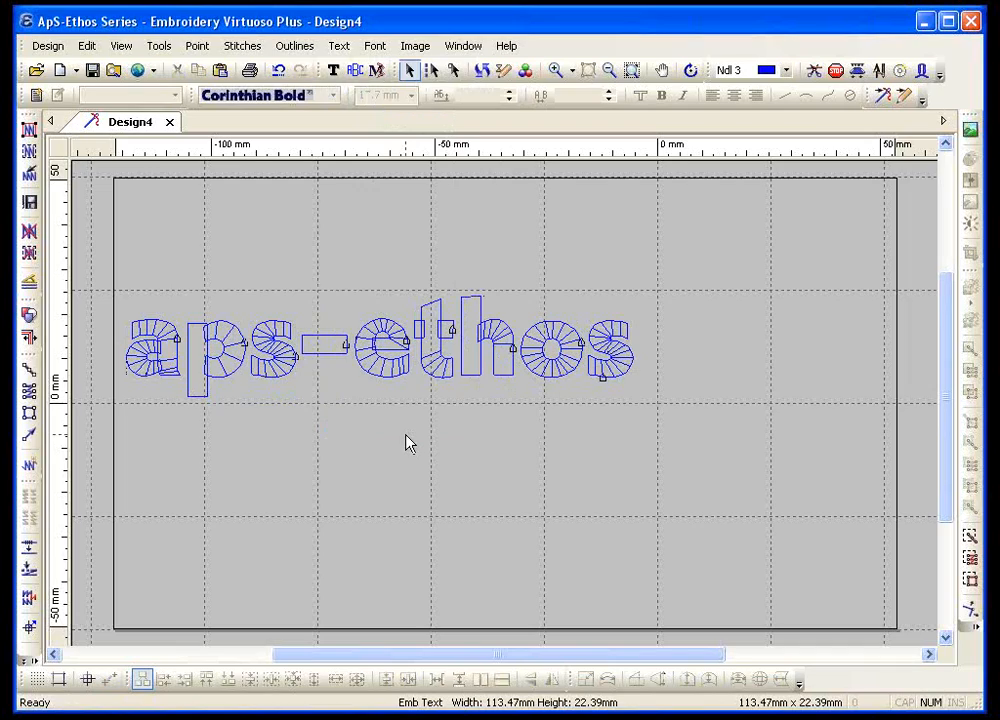
Step: Select the a, p, s and hyphen one at a time to check that each is a separate object
{"action": "left_click", "coordinate": [147, 372]}
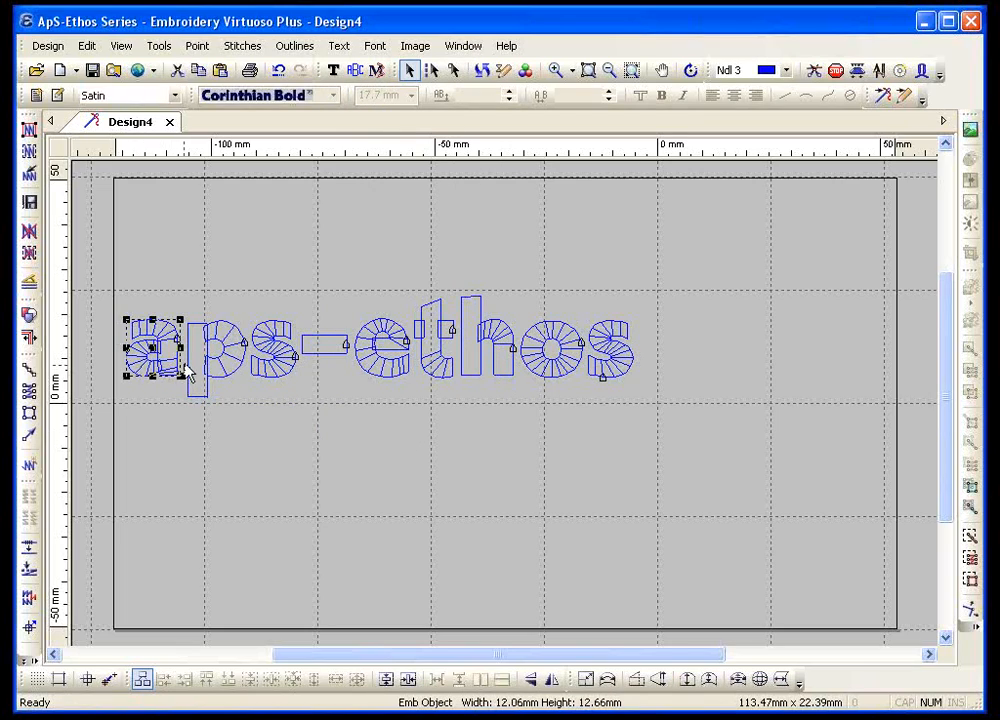
{"action": "left_click", "coordinate": [186, 363]}
{"action": "left_click", "coordinate": [208, 378]}
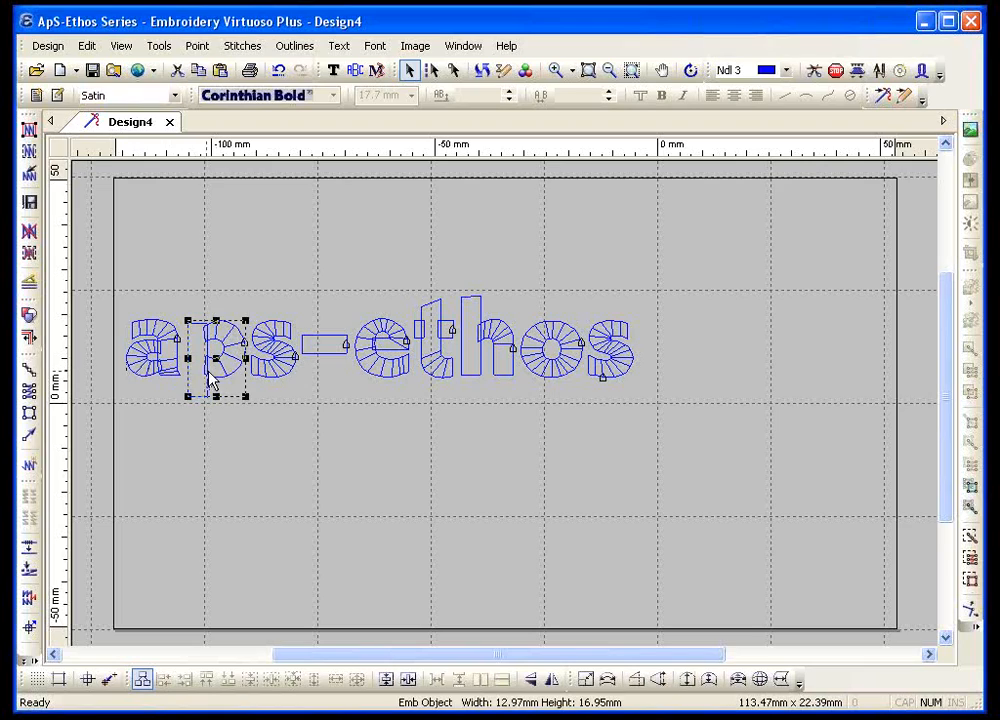
{"action": "left_click", "coordinate": [288, 381]}
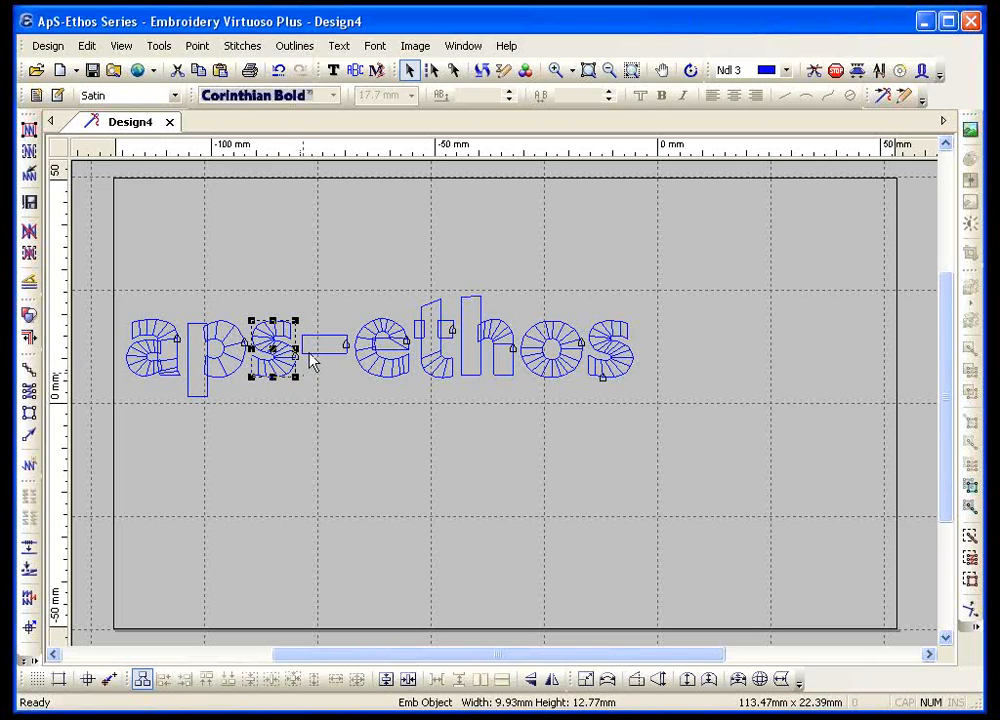
{"action": "left_click", "coordinate": [315, 348]}
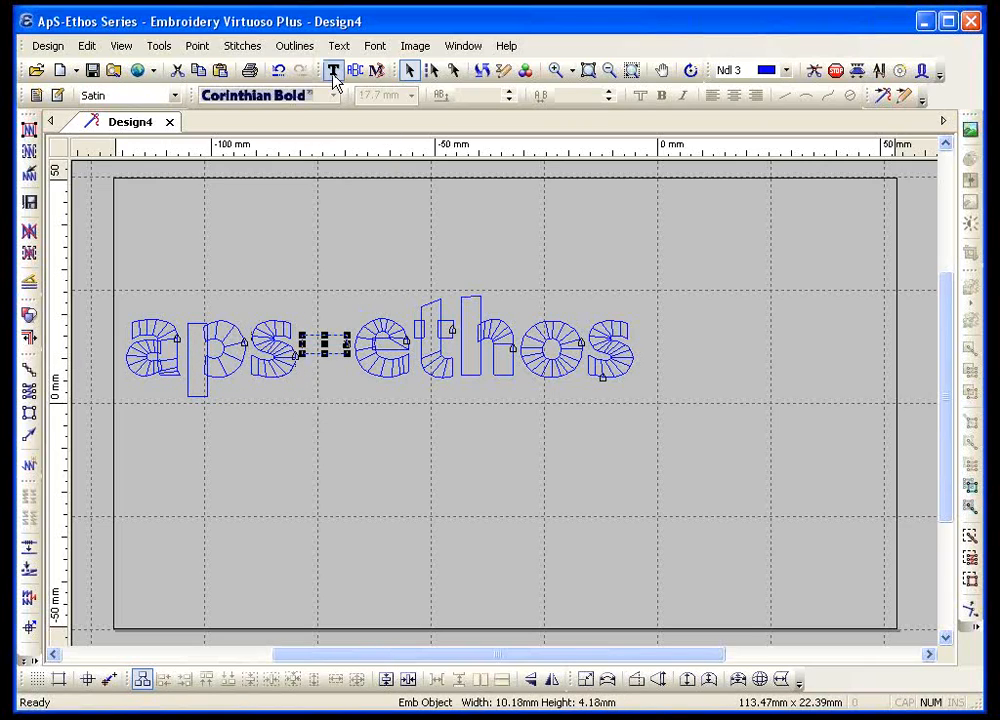
{"action": "left_click", "coordinate": [325, 385]}
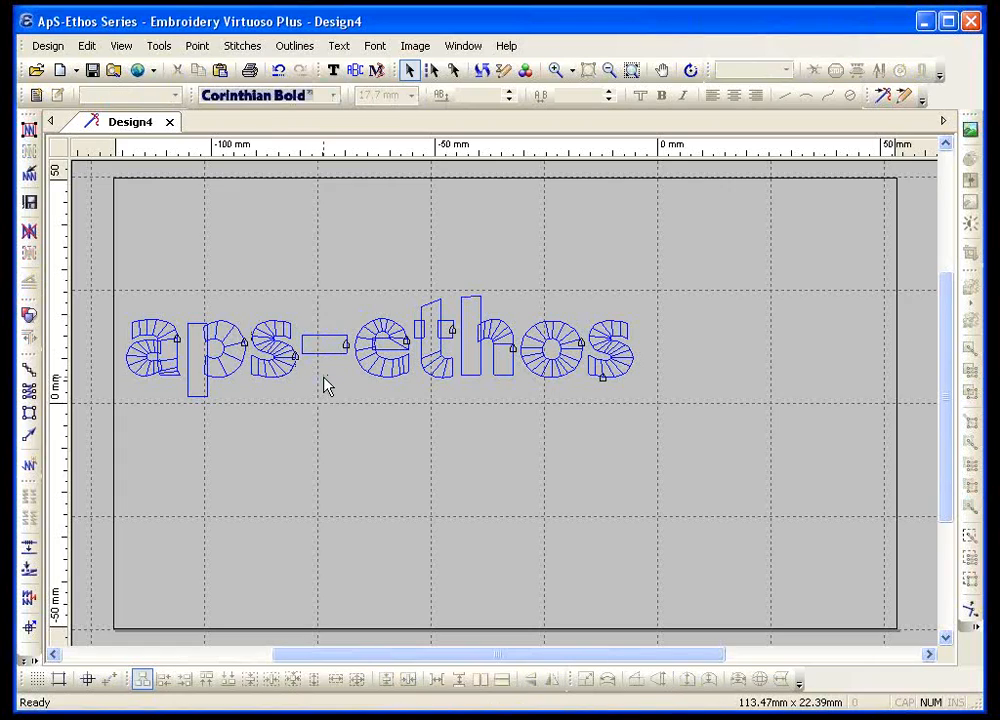
Step: Show the Snap Shot filmstrip to view the sequence of the separated letters
{"action": "left_click", "coordinate": [121, 46]}
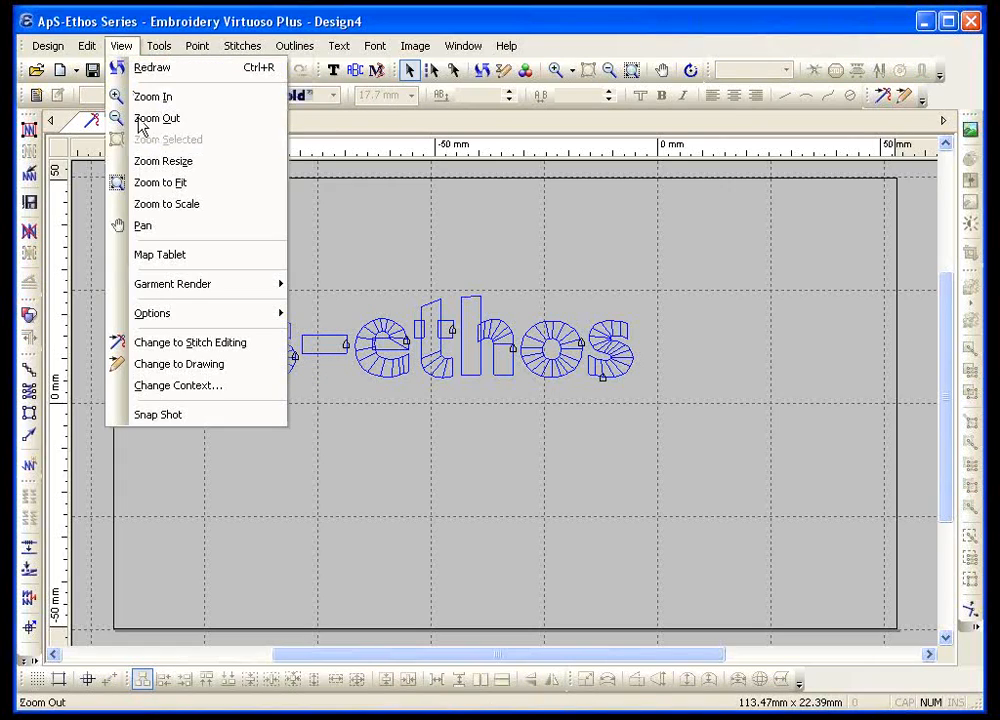
{"action": "left_click", "coordinate": [153, 416]}
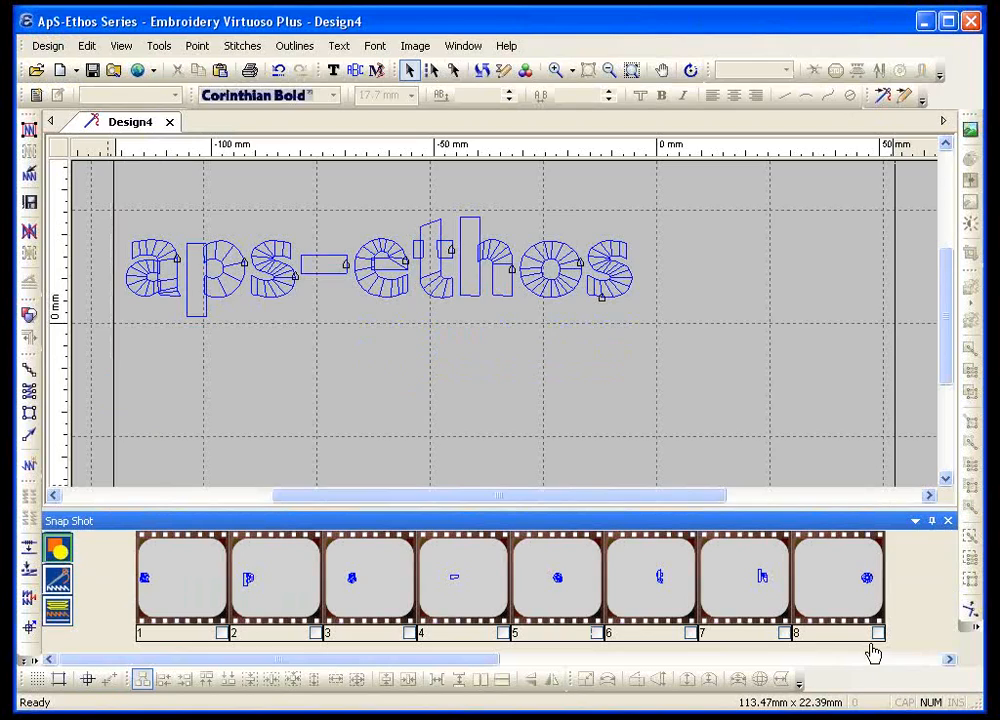
Step: Move the hyphen to the first position in the stitching sequence and generate stitches for all letters
{"action": "left_click", "coordinate": [465, 601]}
{"action": "left_click_drag", "start_coordinate": [467, 598], "coordinate": [190, 575]}
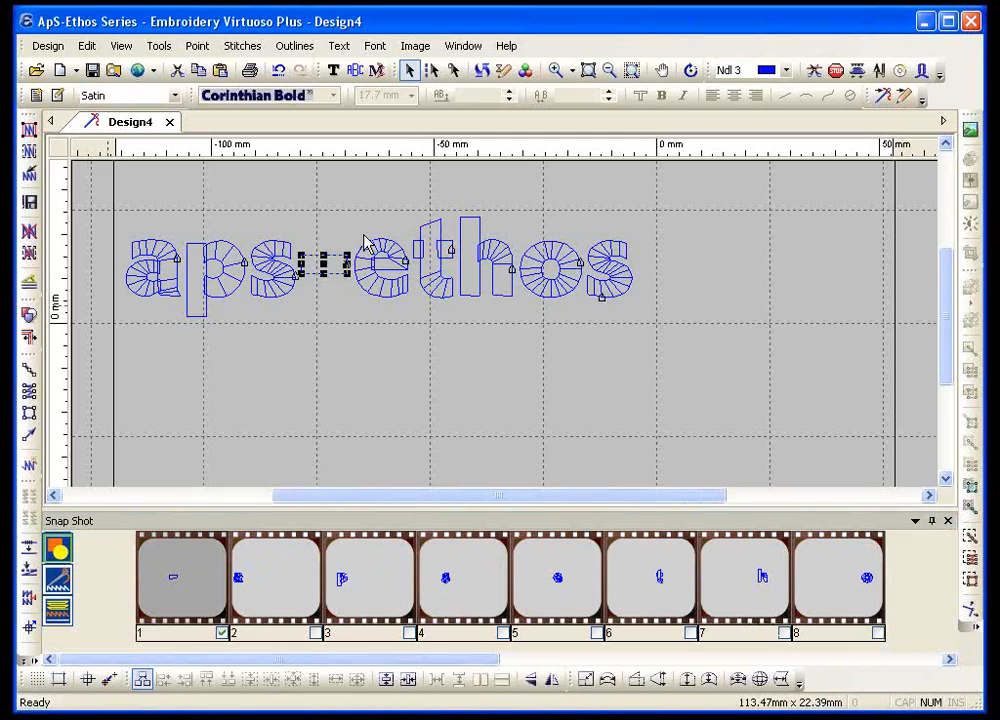
{"action": "left_click", "coordinate": [28, 128]}
Step: Play a slow redraw of the lettering to check the order in which the letters stitch out
{"action": "left_click", "coordinate": [556, 70]}
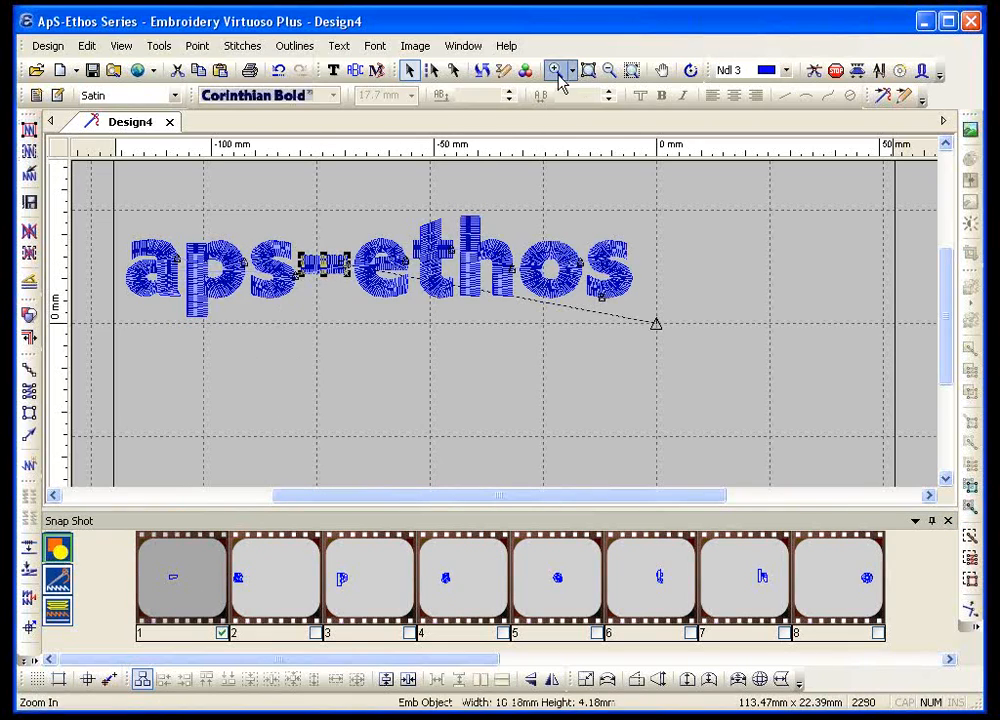
{"action": "left_click_drag", "start_coordinate": [129, 233], "coordinate": [506, 388]}
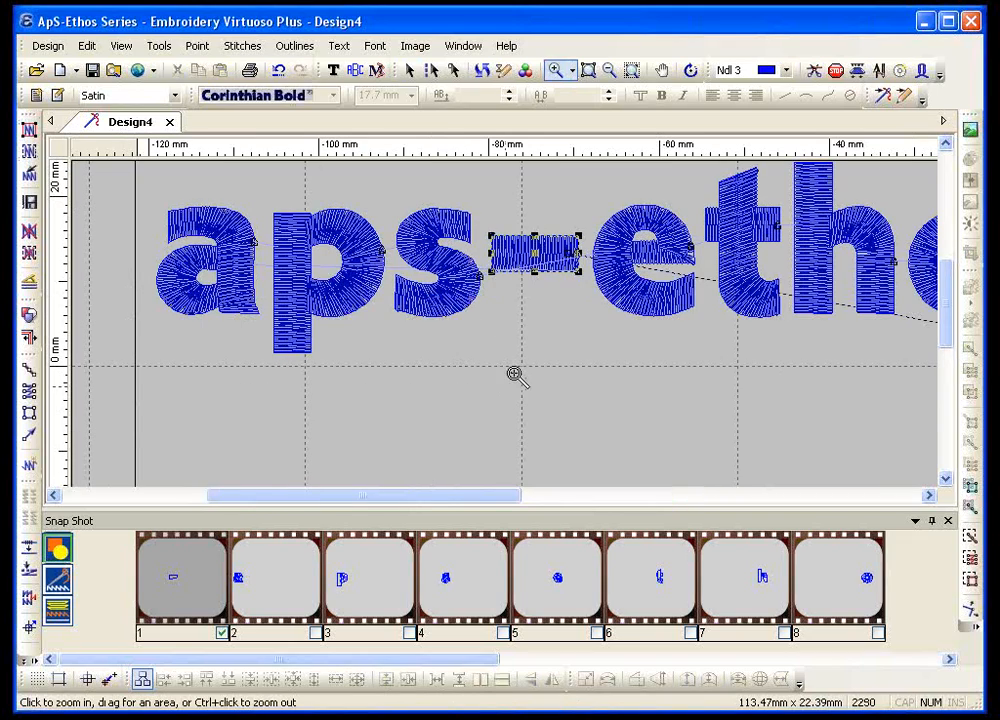
{"action": "key", "text": "Escape"}
{"action": "left_click", "coordinate": [504, 75]}
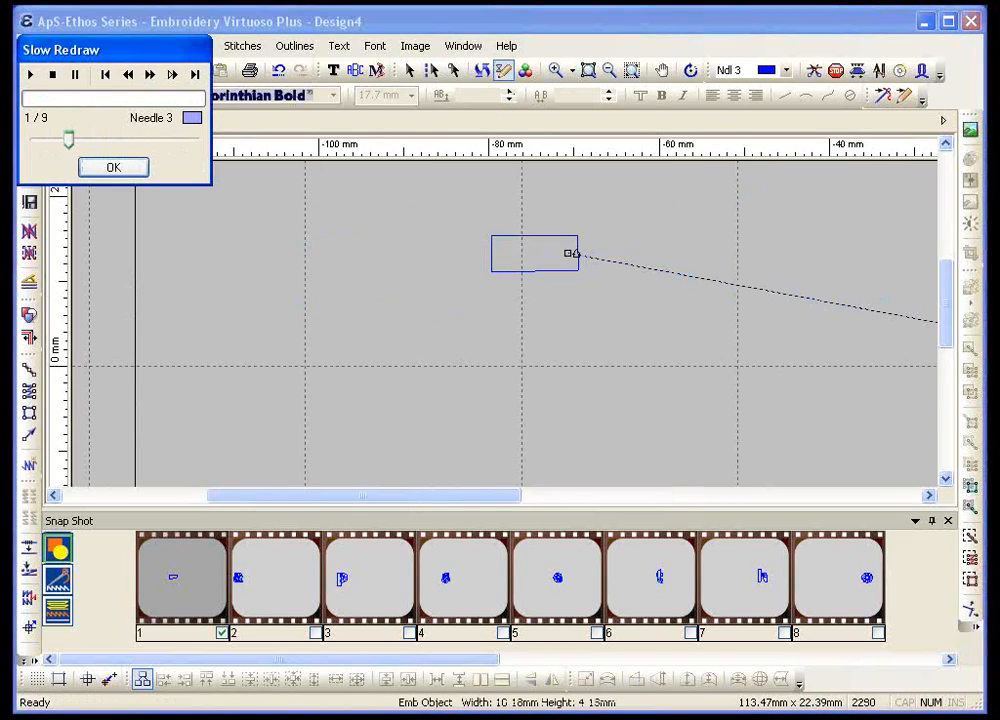
{"action": "left_click", "coordinate": [31, 75]}
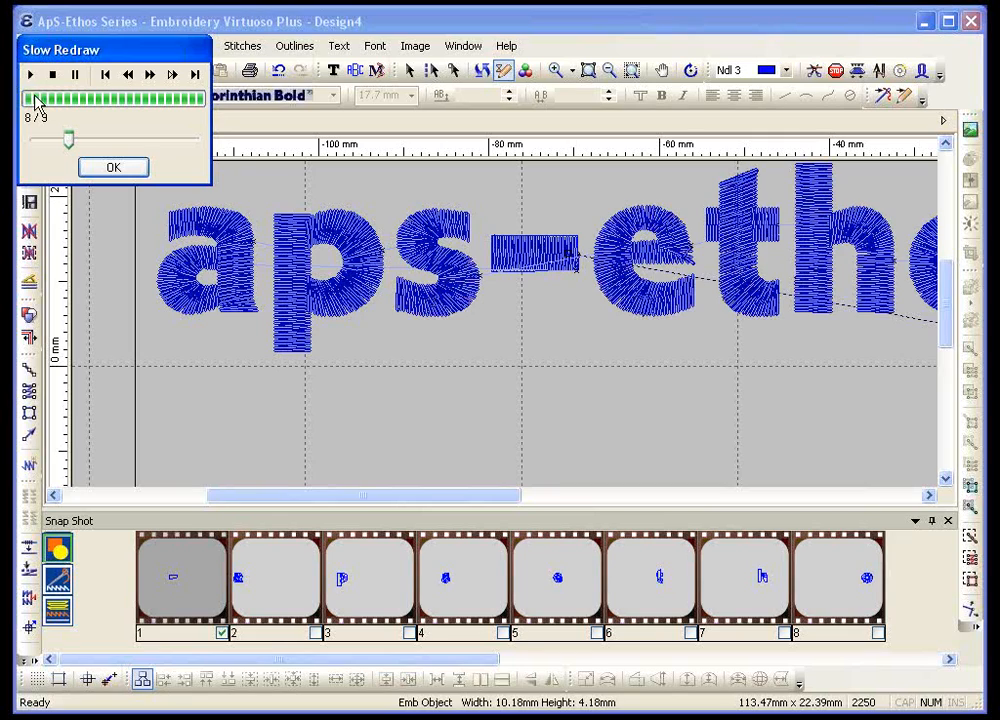
{"action": "left_click", "coordinate": [102, 170]}
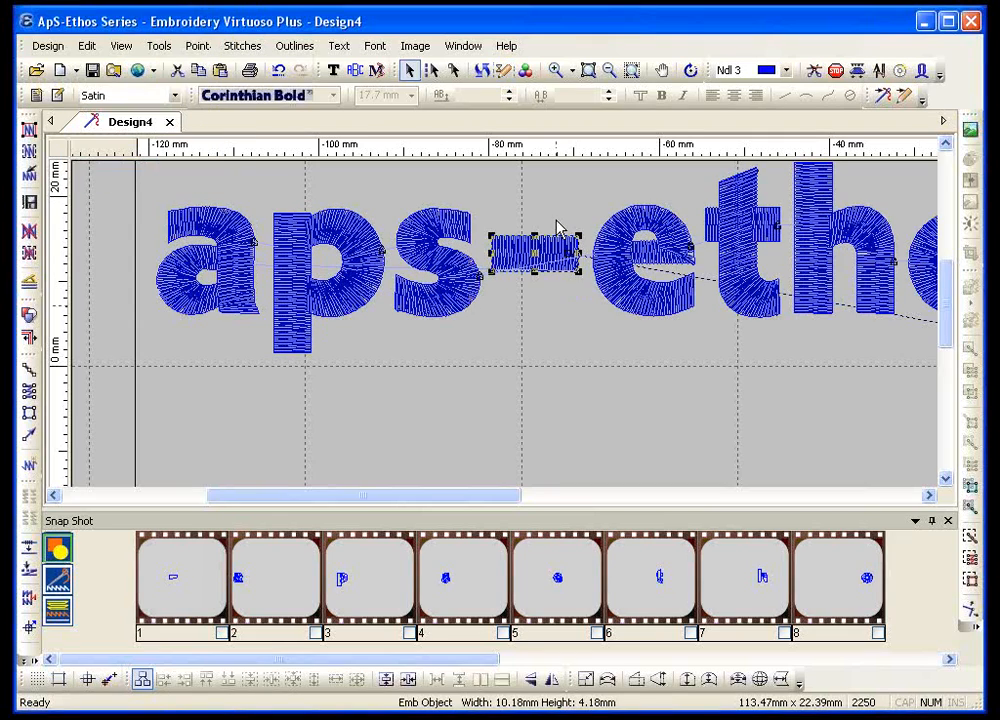
Step: Remove the generated stitches and move the first s to second place in the sequence, directly after the hyphen
{"action": "left_click", "coordinate": [22, 180]}
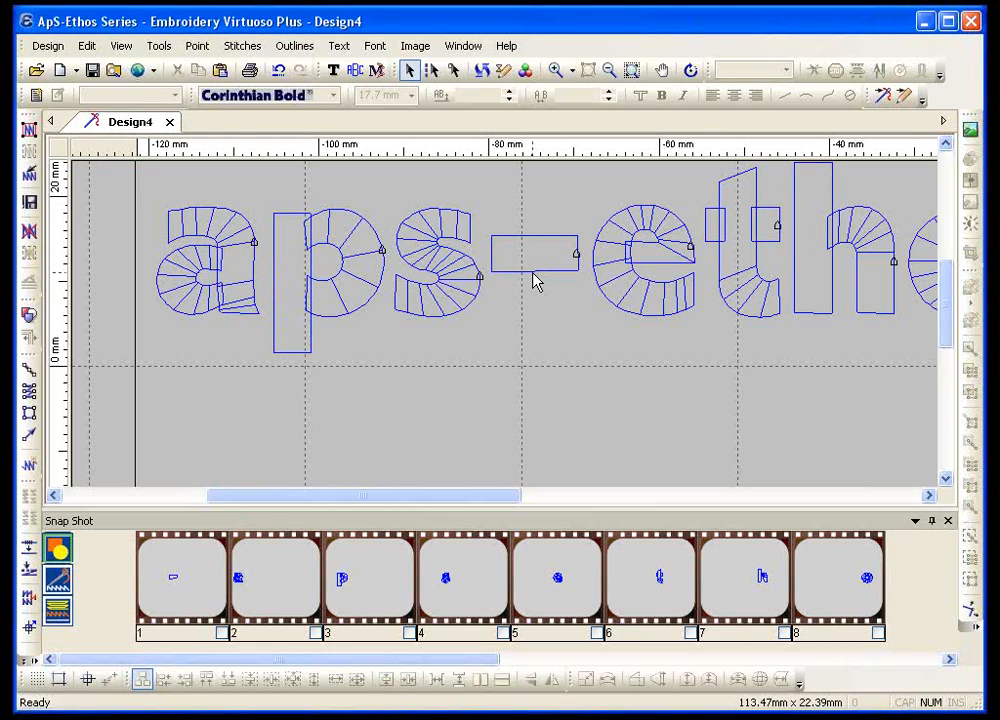
{"action": "left_click", "coordinate": [183, 600]}
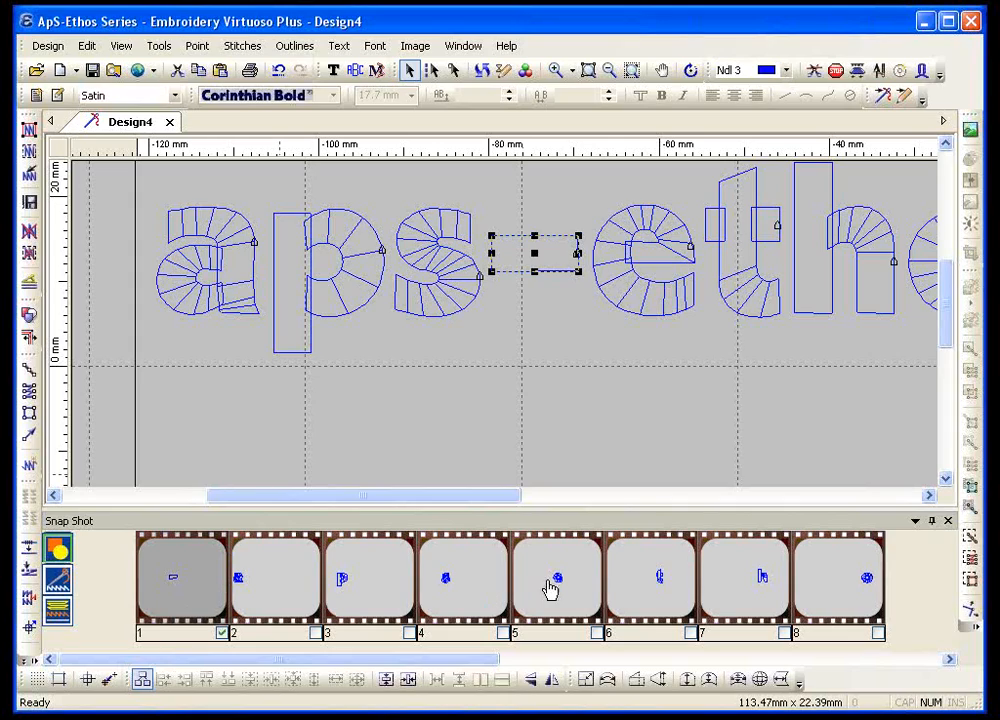
{"action": "left_click", "coordinate": [477, 598]}
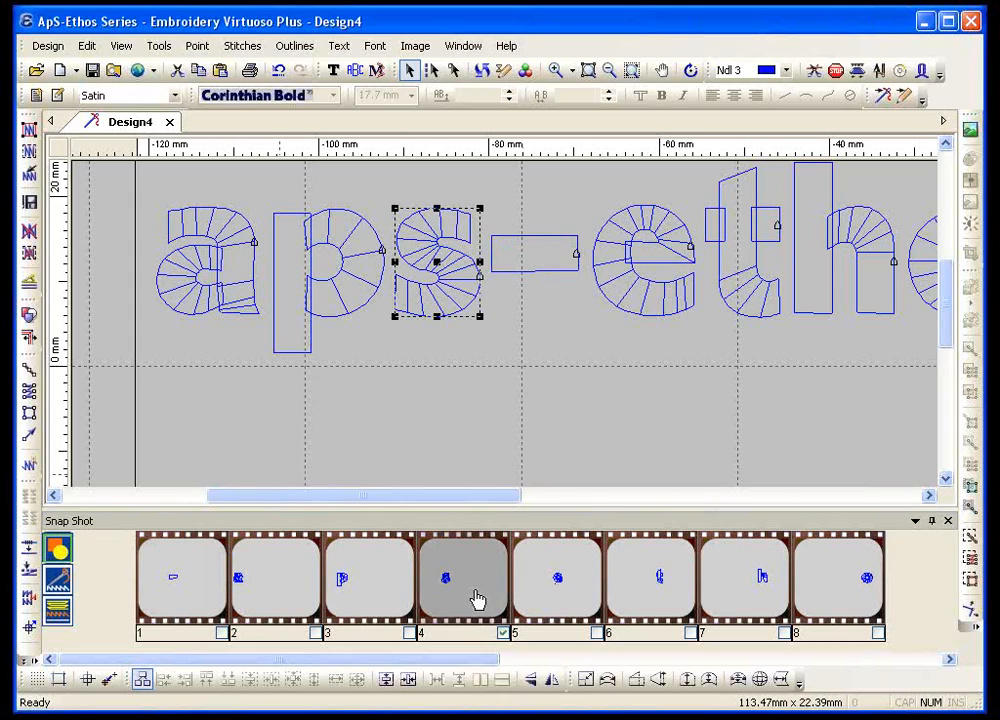
{"action": "left_click_drag", "start_coordinate": [477, 598], "coordinate": [268, 586]}
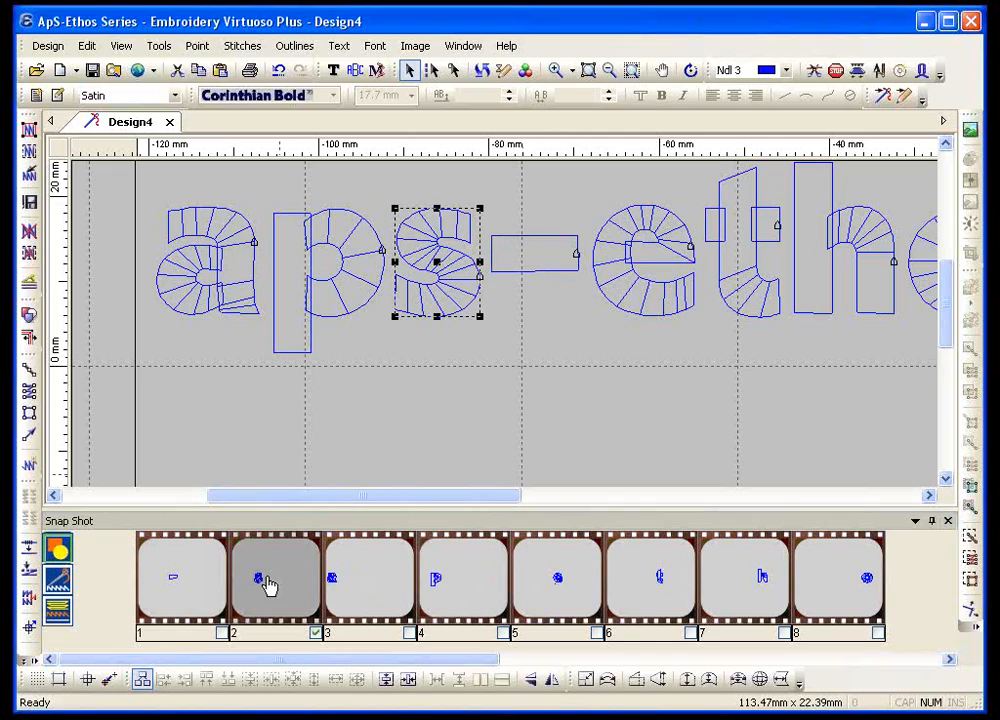
{"action": "left_click", "coordinate": [174, 587]}
{"action": "left_click", "coordinate": [309, 603]}
{"action": "left_click", "coordinate": [390, 388]}
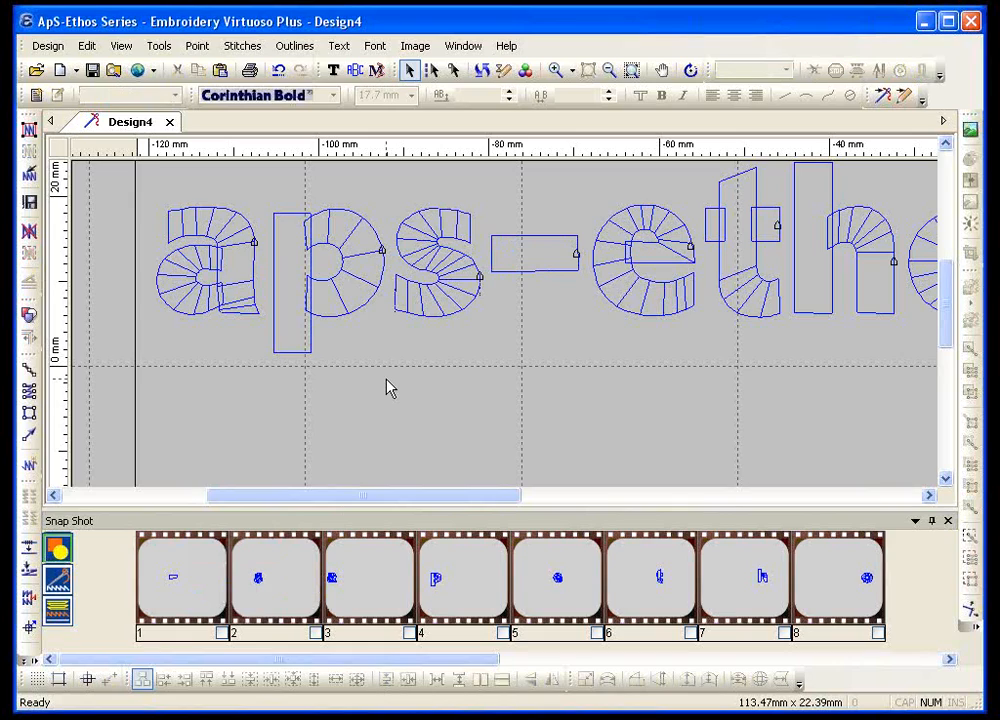
Step: Move the hyphen's exit point to its lower-left corner, facing the s
{"action": "left_click", "coordinate": [520, 281]}
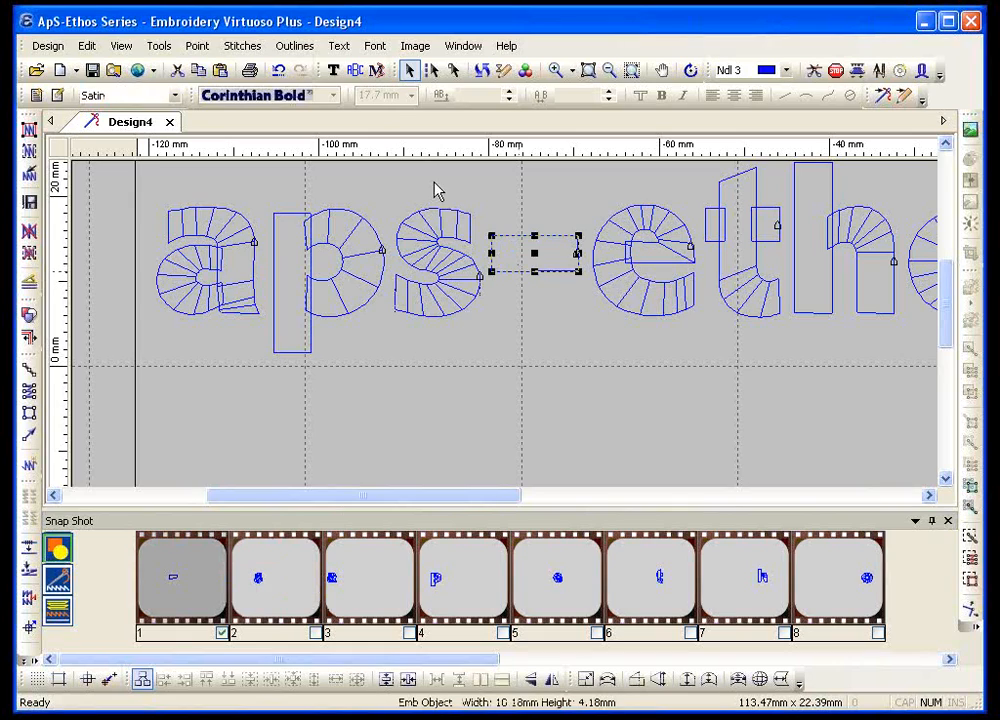
{"action": "left_click", "coordinate": [294, 46]}
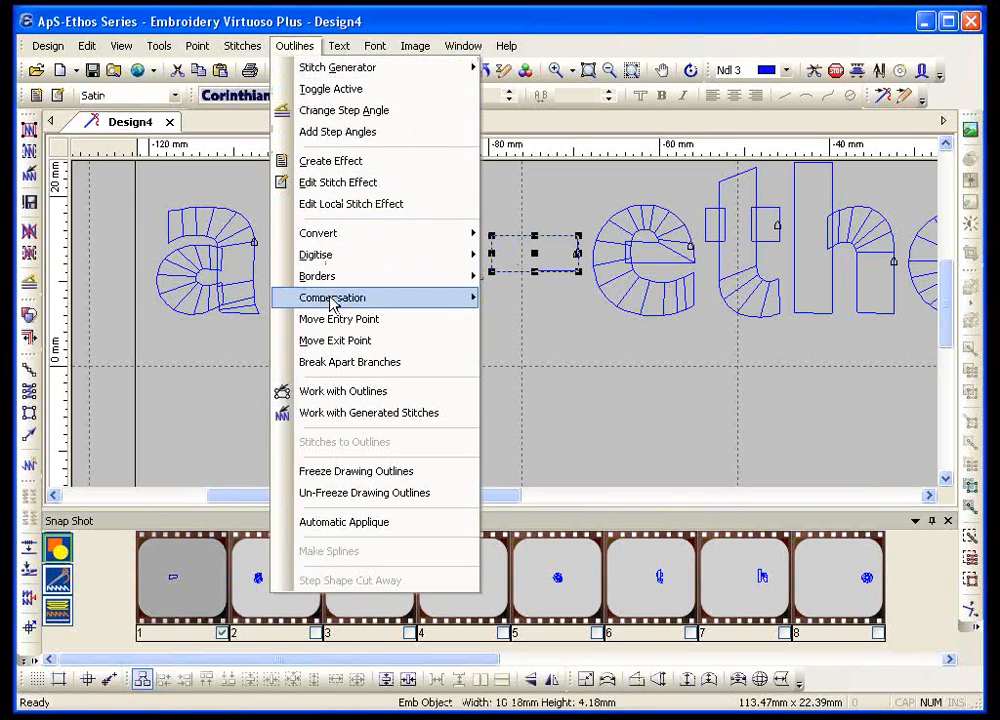
{"action": "left_click", "coordinate": [335, 340]}
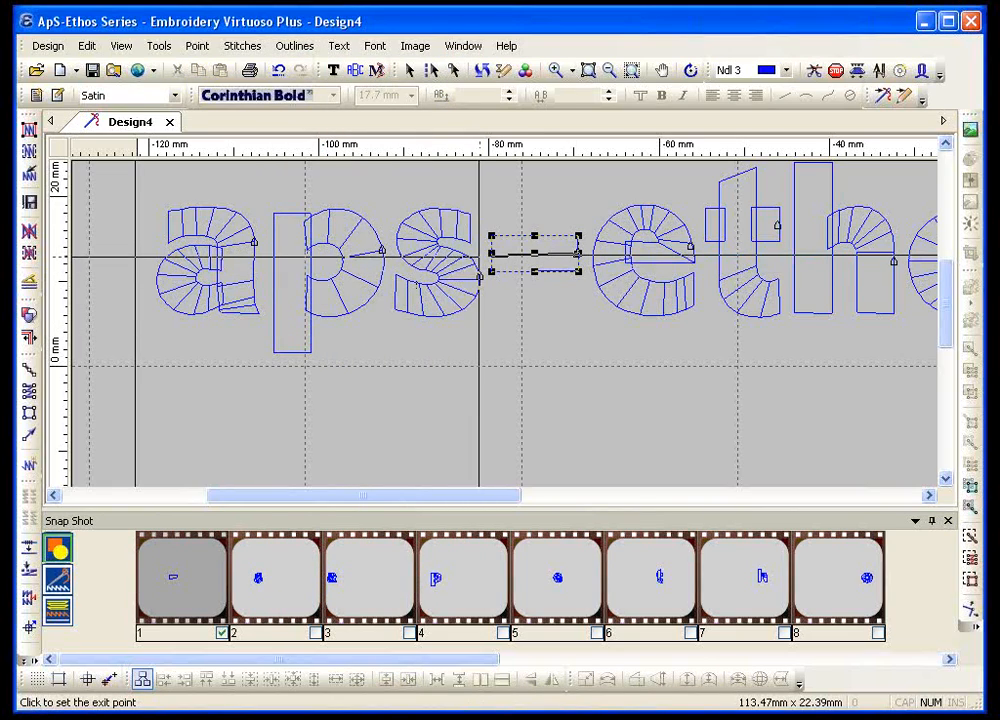
{"action": "left_click", "coordinate": [491, 270]}
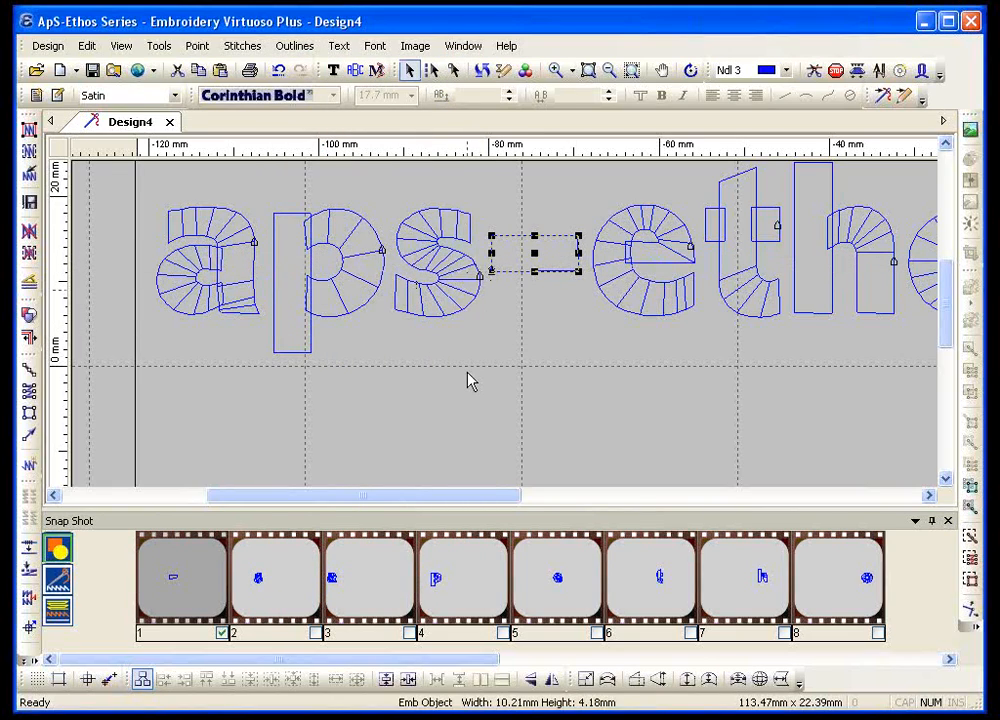
Step: Move the p to third place in the sequence, ahead of the a
{"action": "left_click", "coordinate": [437, 320]}
{"action": "left_click_drag", "start_coordinate": [454, 605], "coordinate": [357, 597]}
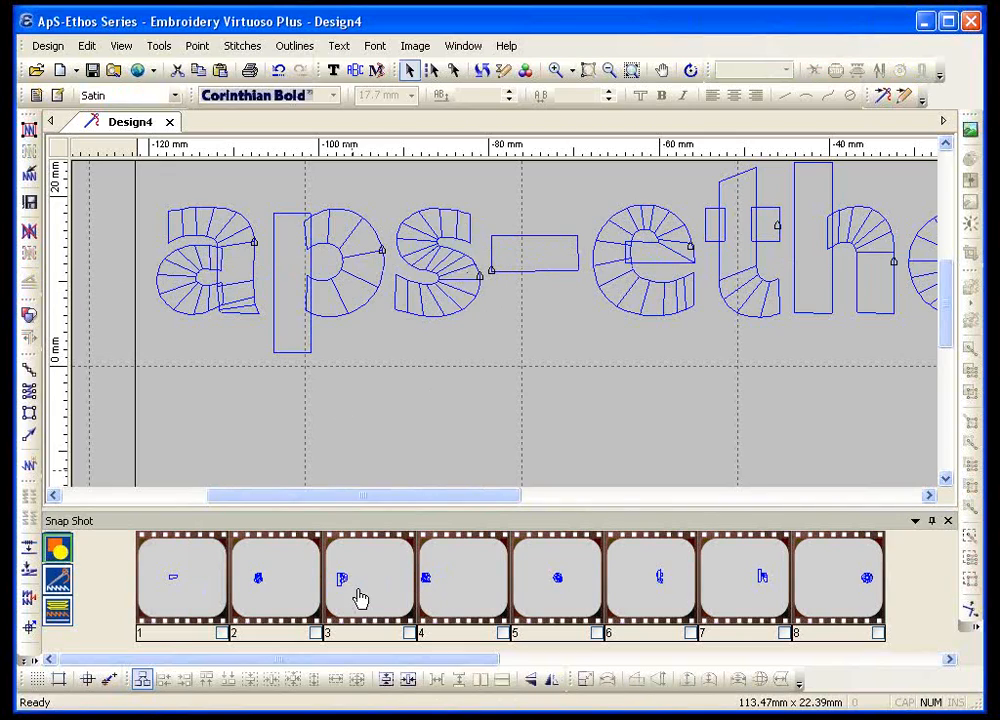
Step: Move the exit point of the first s to its left edge, facing the p
{"action": "left_click", "coordinate": [425, 322]}
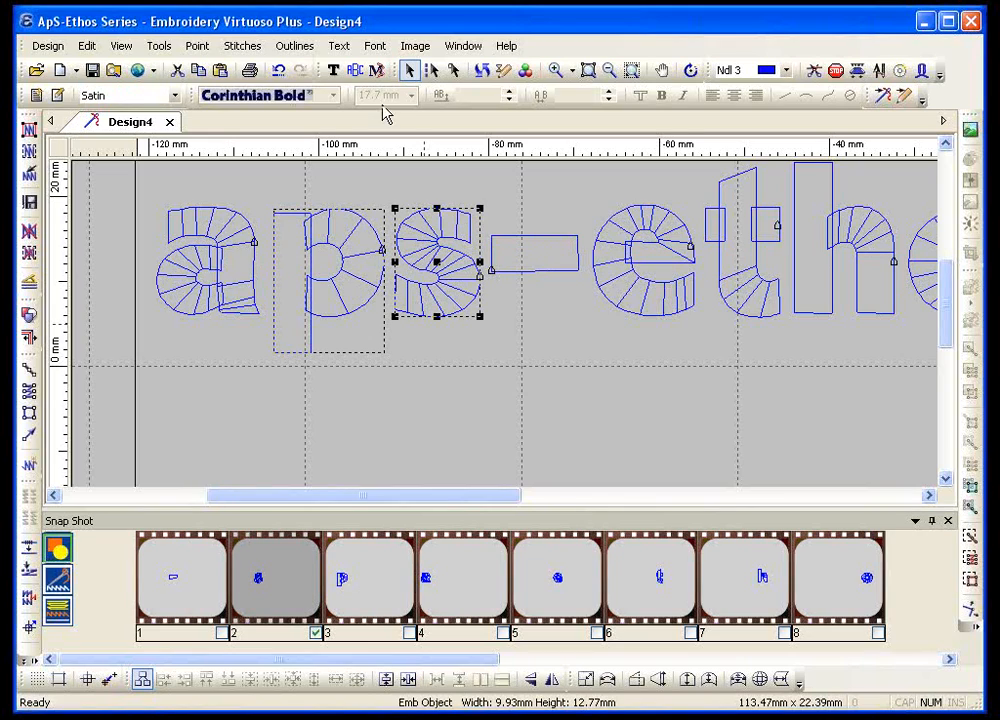
{"action": "left_click", "coordinate": [294, 46]}
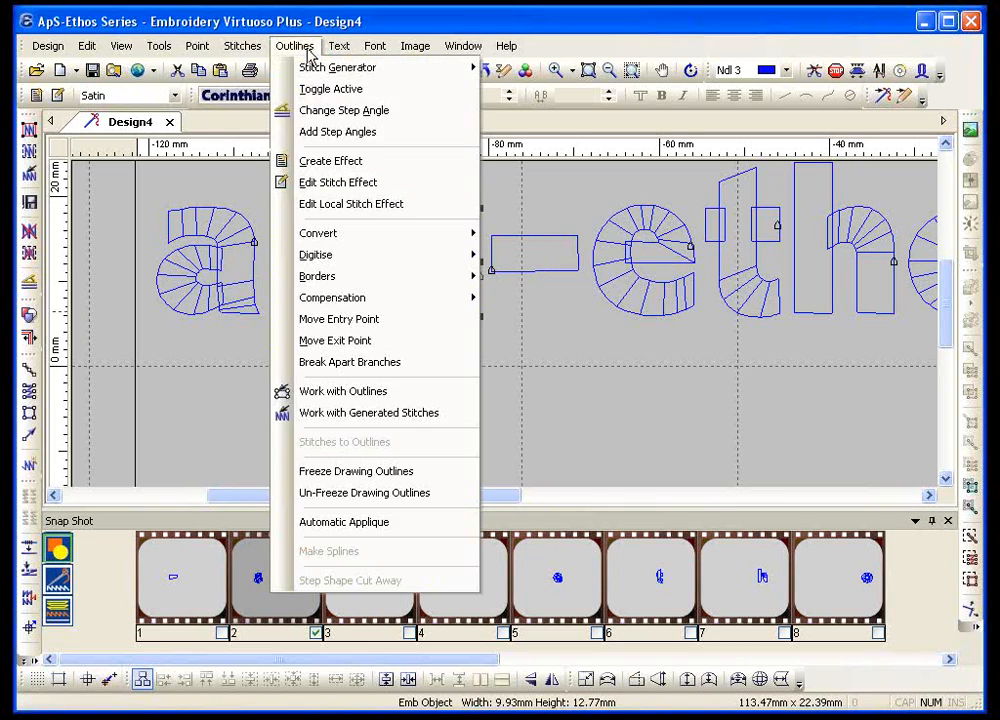
{"action": "left_click", "coordinate": [334, 338]}
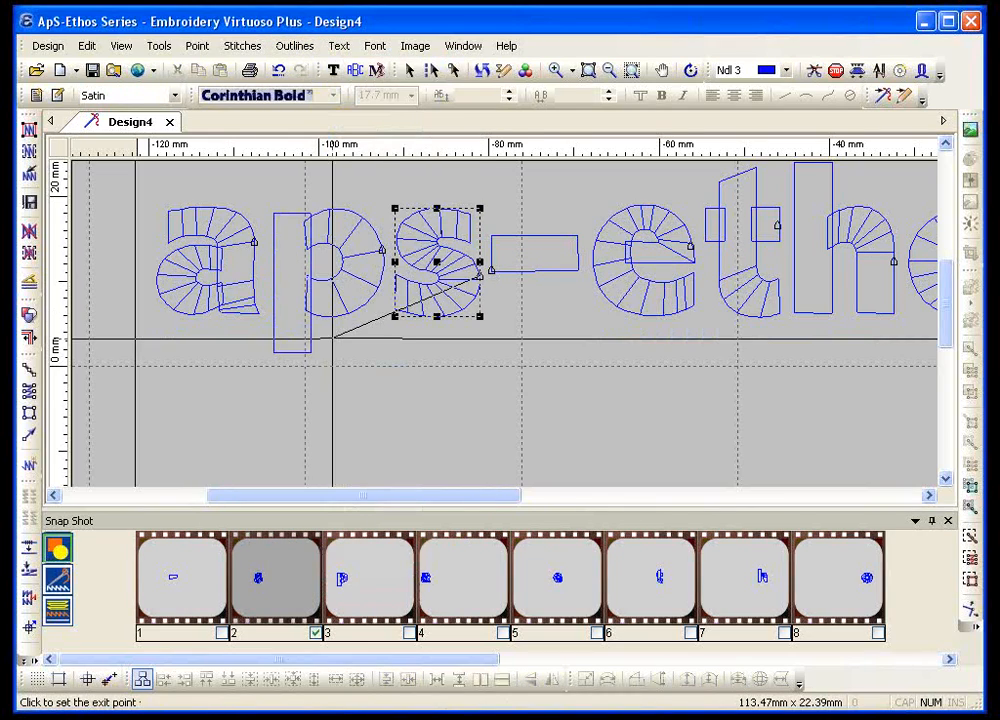
{"action": "left_click", "coordinate": [394, 277]}
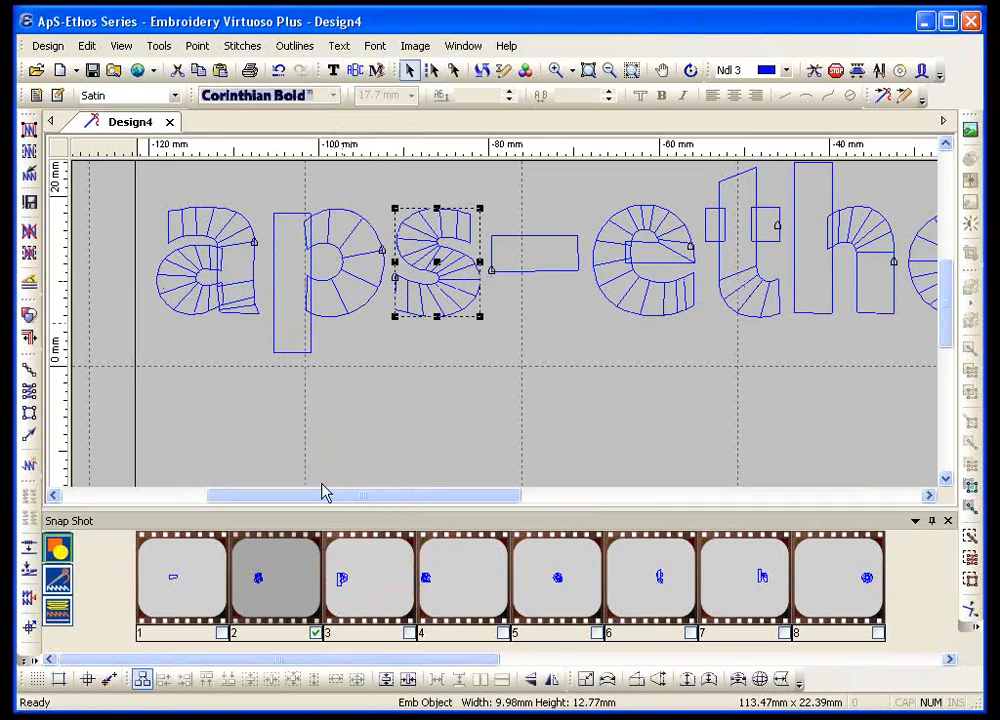
Step: Move the exit point of the p to the left edge of its stem, facing the a
{"action": "left_click", "coordinate": [362, 313]}
{"action": "left_click", "coordinate": [360, 313]}
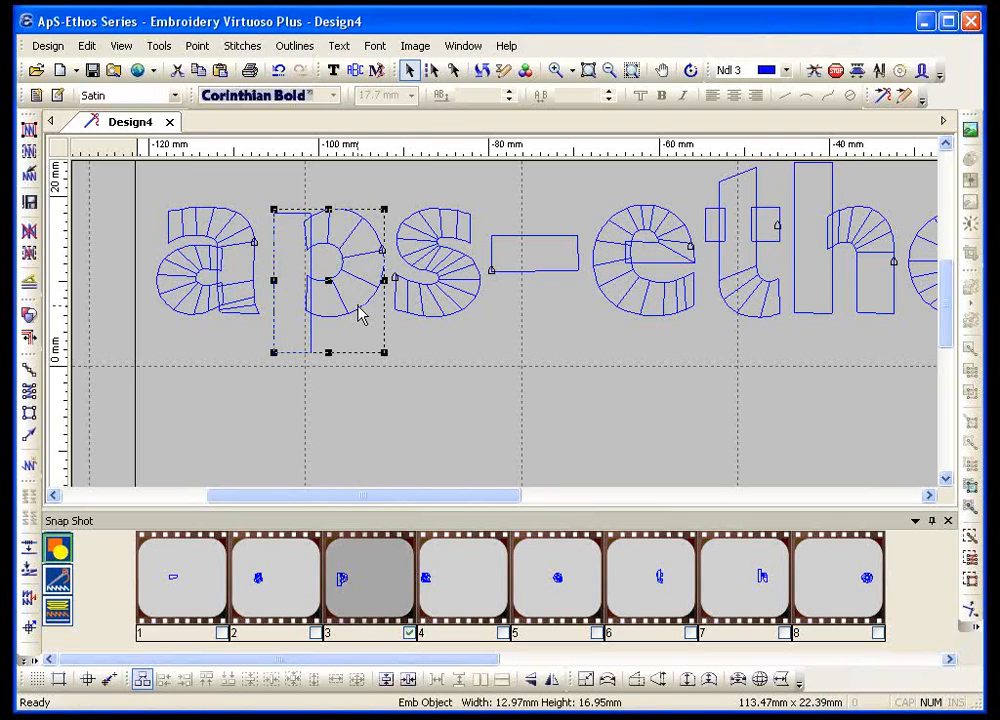
{"action": "left_click", "coordinate": [294, 45]}
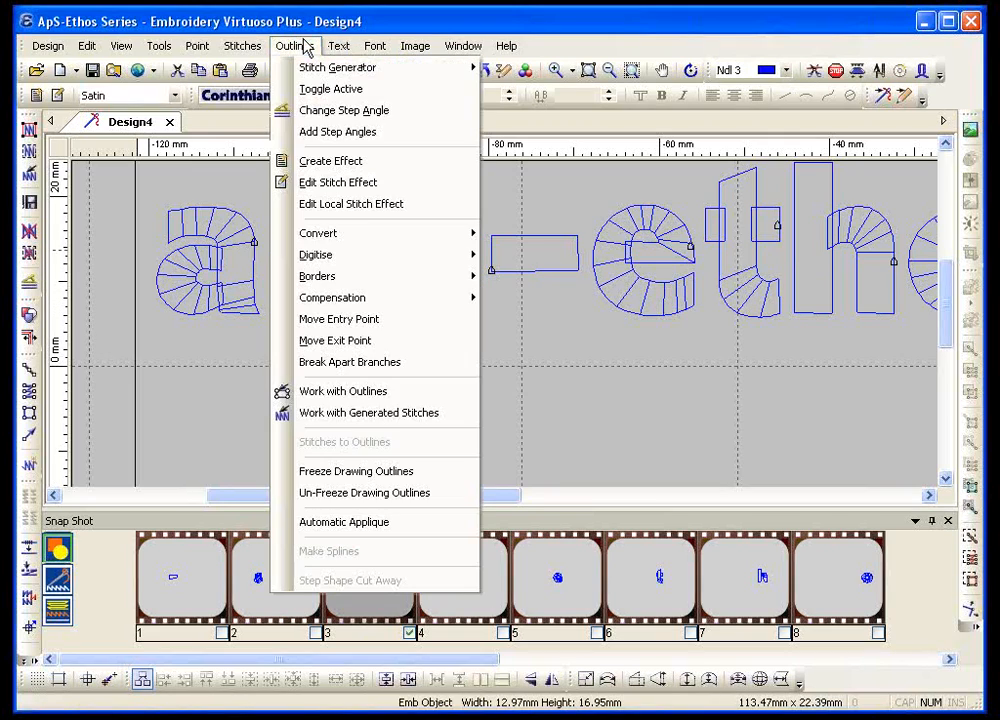
{"action": "left_click", "coordinate": [320, 341]}
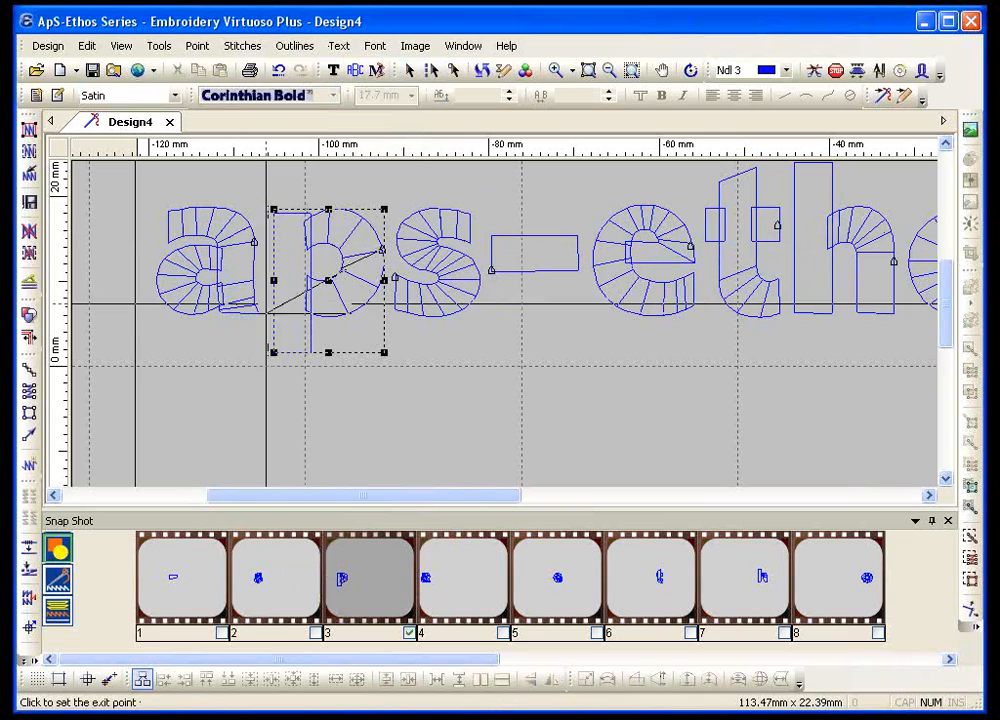
{"action": "left_click", "coordinate": [274, 311]}
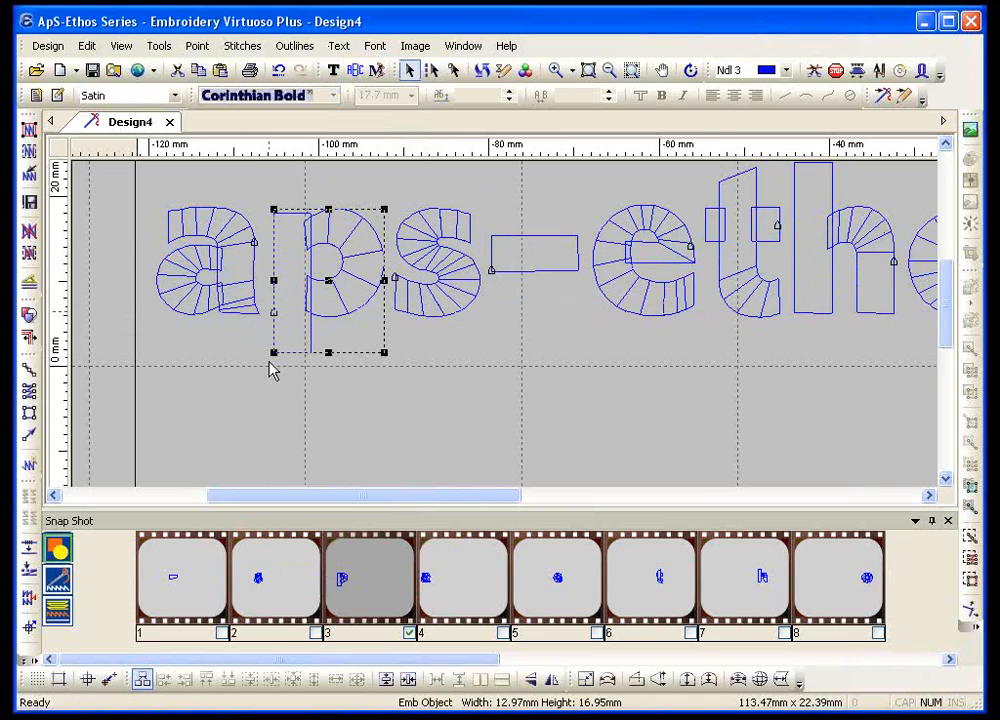
Step: Deselect the p and generate stitches for the whole resequenced text
{"action": "left_click", "coordinate": [282, 416]}
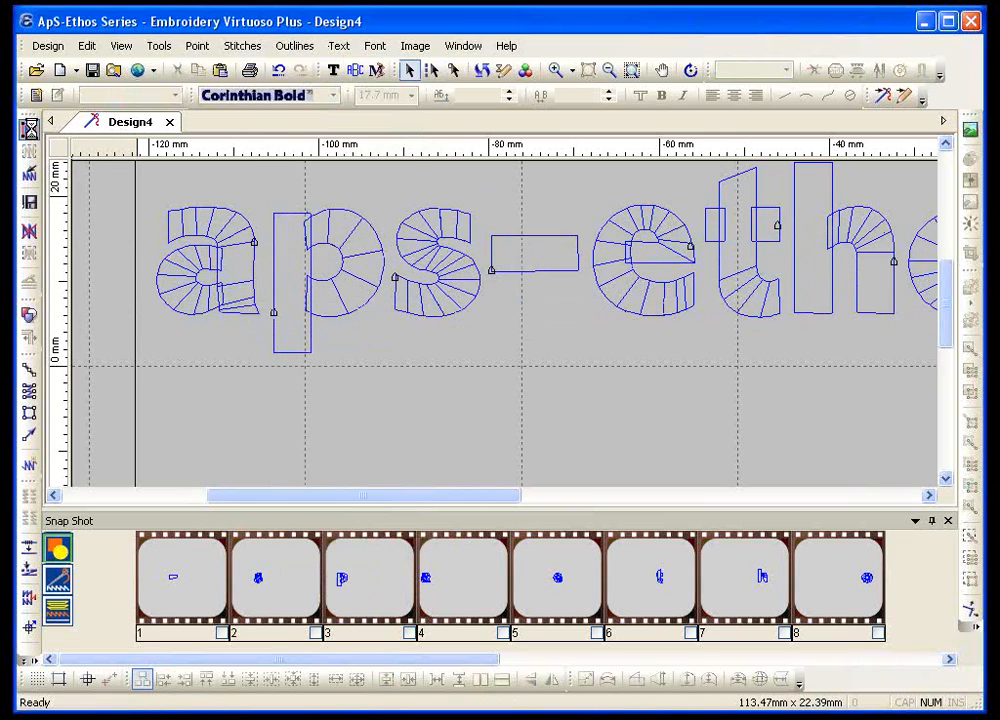
{"action": "left_click", "coordinate": [30, 131]}
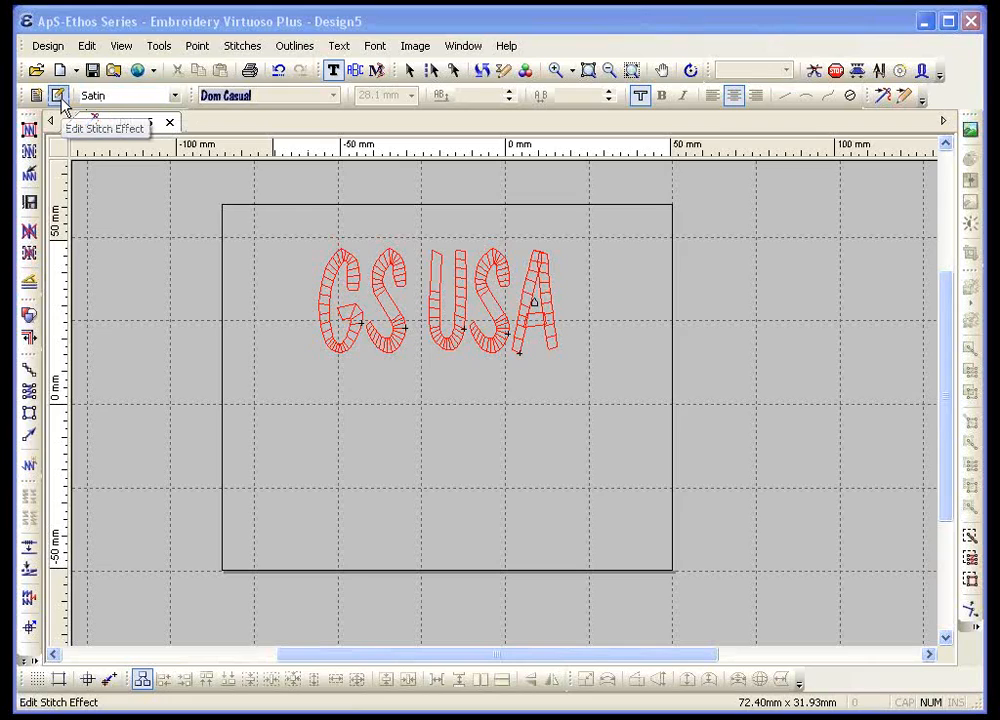
Step: Select all characters of the GS USA text, open its Satin stitch effect for editing and hide the advanced settings
{"action": "key", "text": "Escape"}
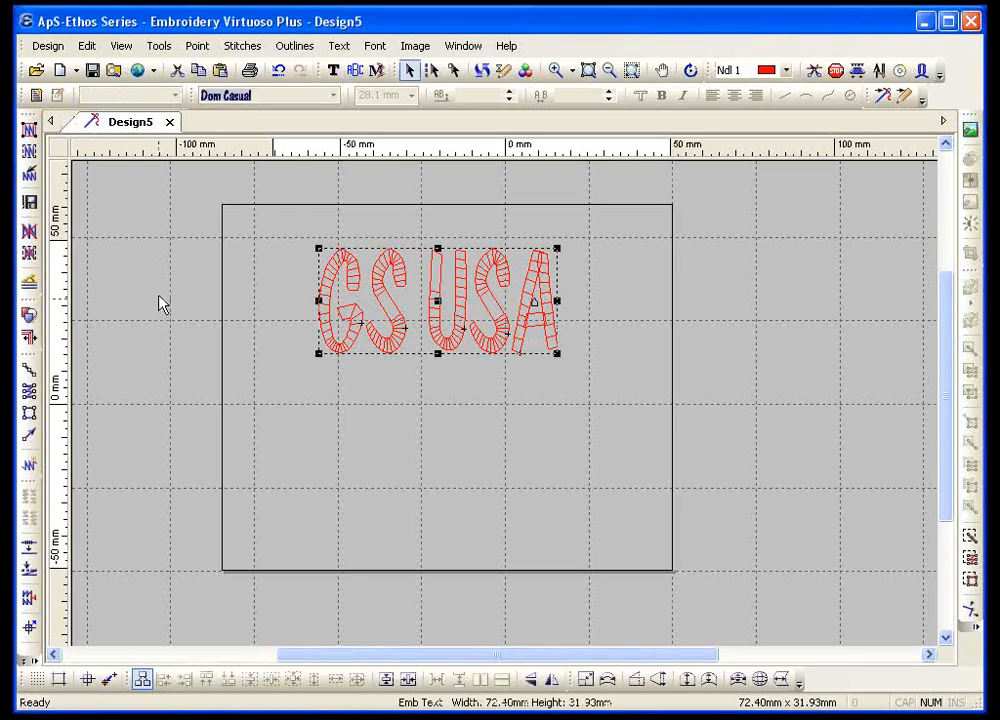
{"action": "left_click", "coordinate": [161, 302]}
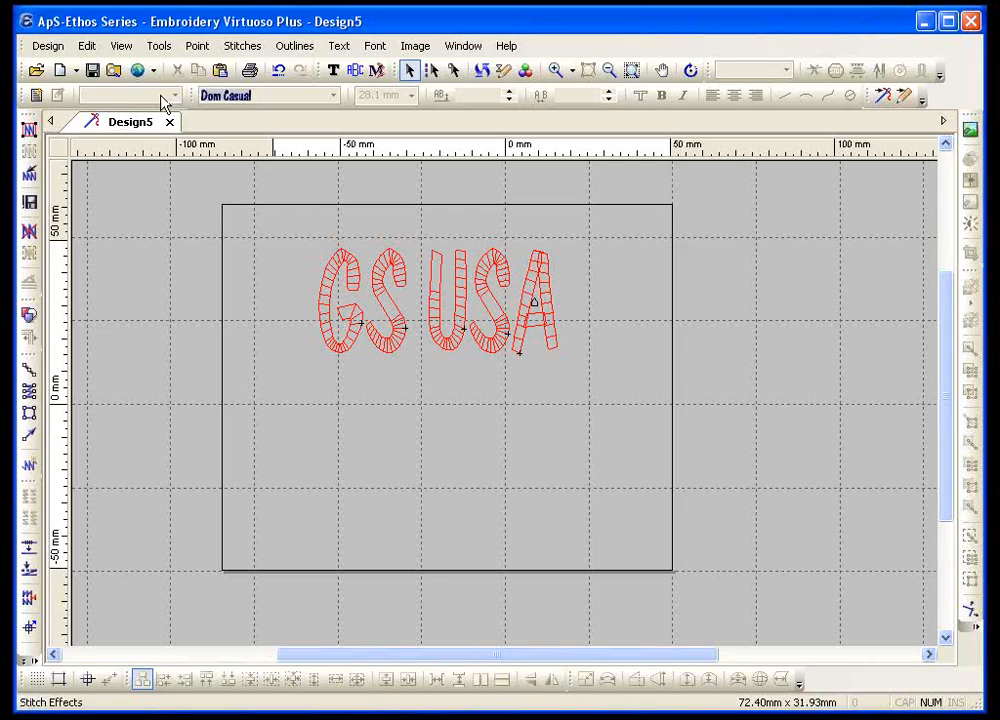
{"action": "left_click", "coordinate": [333, 70]}
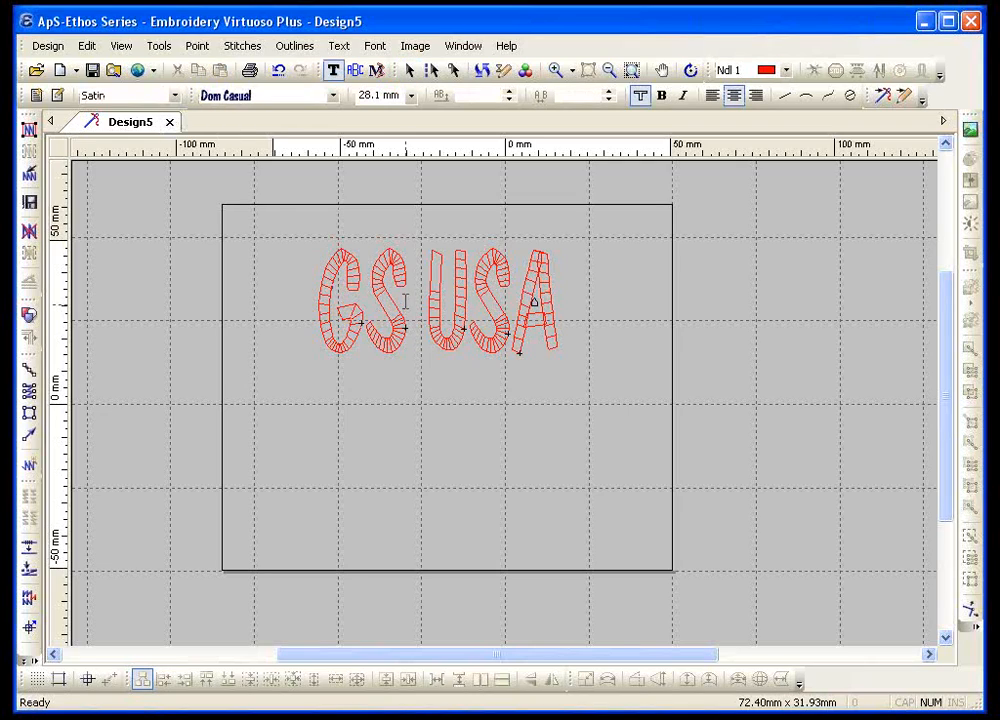
{"action": "double_click", "coordinate": [362, 268]}
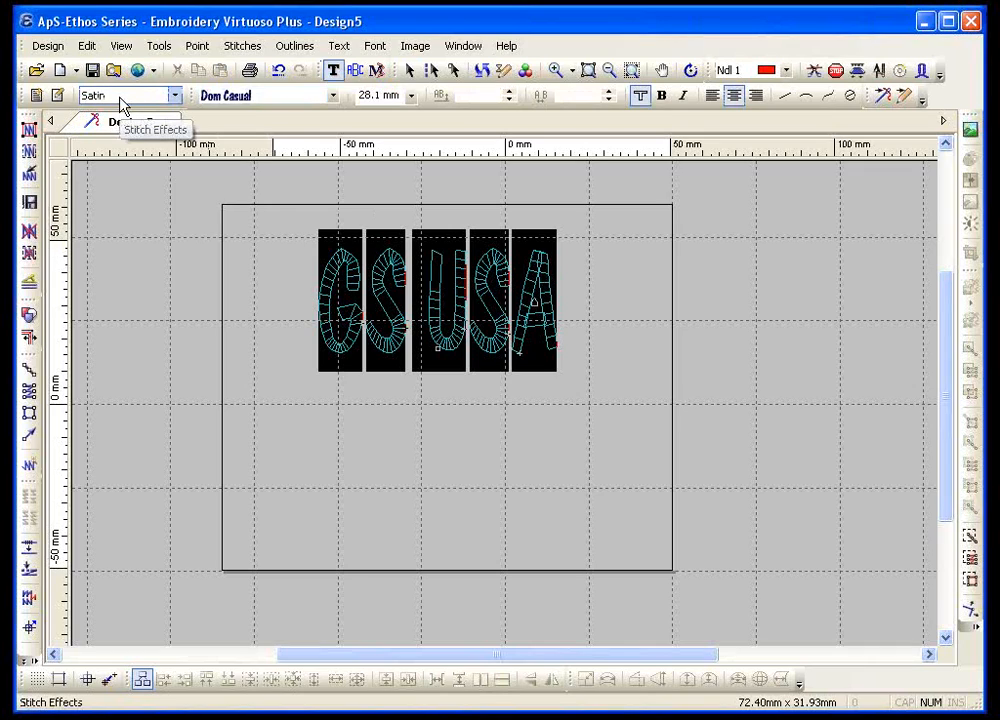
{"action": "left_click", "coordinate": [57, 95]}
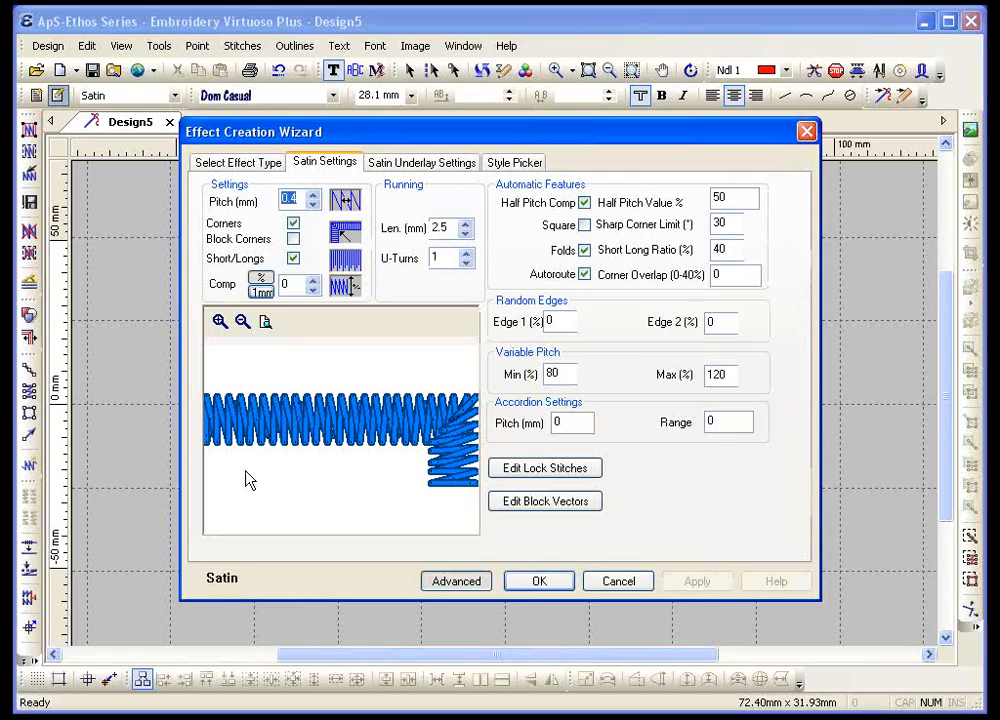
{"action": "left_click", "coordinate": [468, 588]}
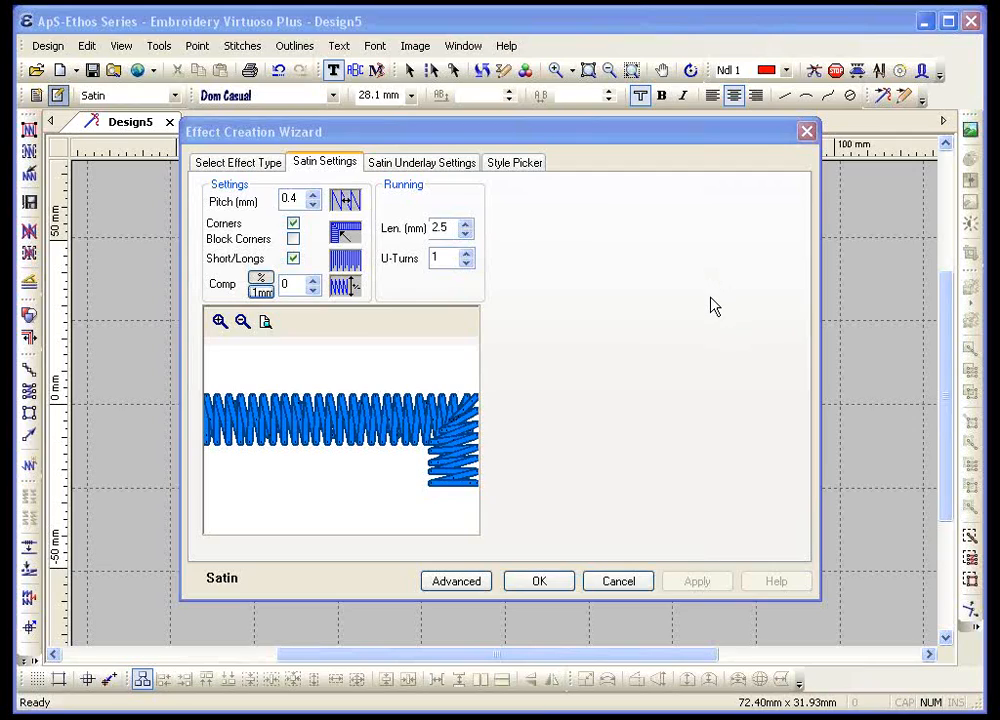
{"action": "mouse_move", "coordinate": [380, 292]}
{"action": "left_mouse_down"}
{"action": "mouse_move", "coordinate": [458, 256]}
{"action": "mouse_move", "coordinate": [458, 236]}
{"action": "mouse_move", "coordinate": [496, 210]}
{"action": "left_mouse_up"}
{"action": "mouse_move", "coordinate": [384, 184]}
{"action": "left_mouse_down"}
{"action": "mouse_move", "coordinate": [490, 281]}
{"action": "mouse_move", "coordinate": [487, 295]}
{"action": "left_mouse_up"}
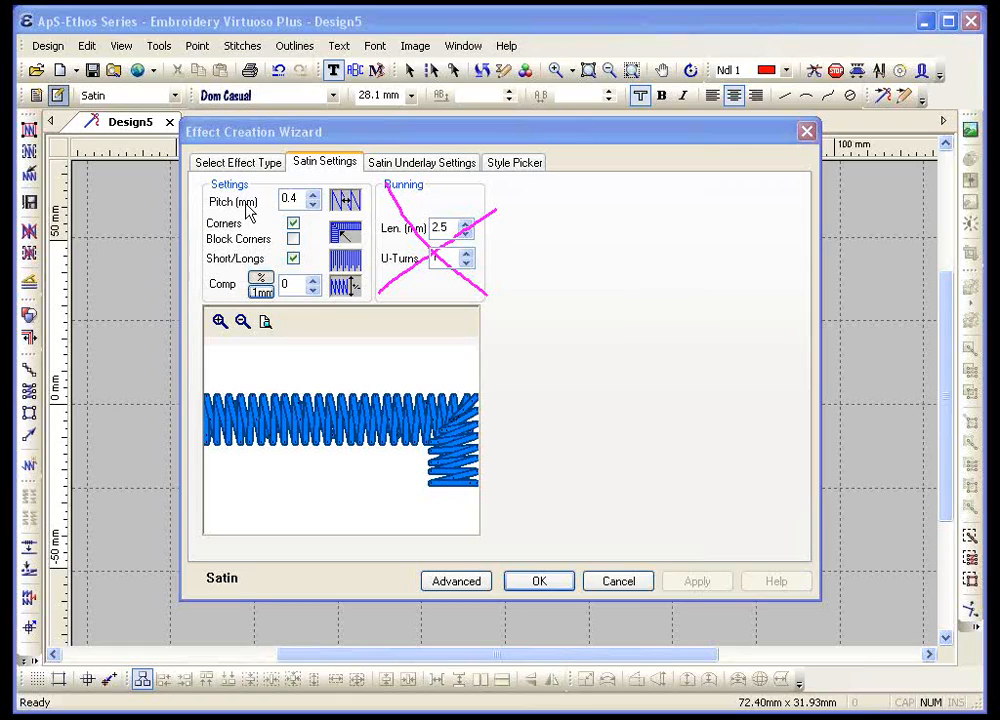
Step: Set the Satin effect's pitch to 0.18 mm
{"action": "left_click", "coordinate": [313, 205]}
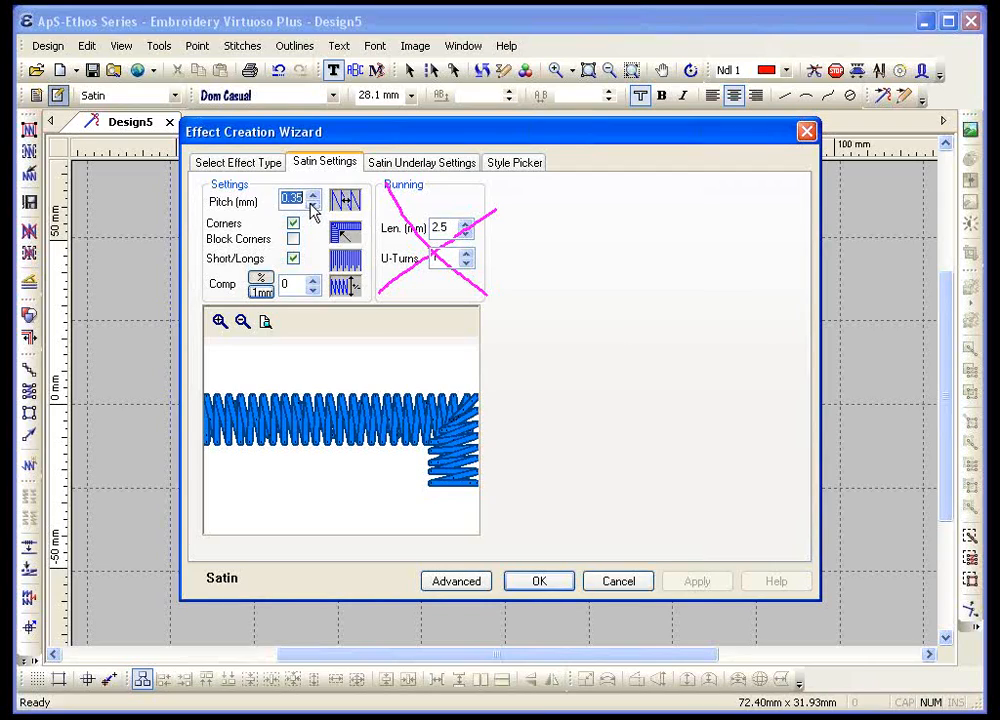
{"action": "left_click", "coordinate": [297, 198]}
{"action": "key", "text": "BackSpace"}
{"action": "type", "text": "8"}
{"action": "key", "text": "BackSpace"}
{"action": "type", "text": "0"}
{"action": "double_click", "coordinate": [297, 198]}
{"action": "type", "text": "0.18"}
{"action": "left_click", "coordinate": [313, 195]}
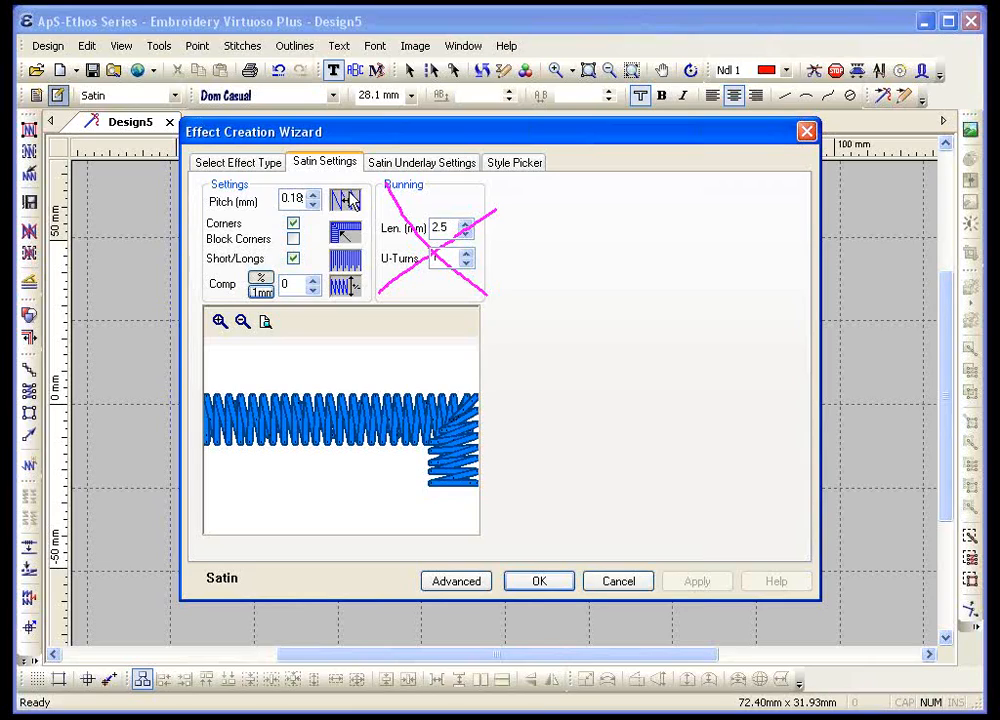
Step: Set the Satin effect's pitch to 0.53 mm, turn off Corners and refresh the stitch preview
{"action": "left_click", "coordinate": [313, 195]}
{"action": "left_click", "coordinate": [313, 195]}
{"action": "left_click", "coordinate": [313, 195]}
{"action": "left_click", "coordinate": [313, 195]}
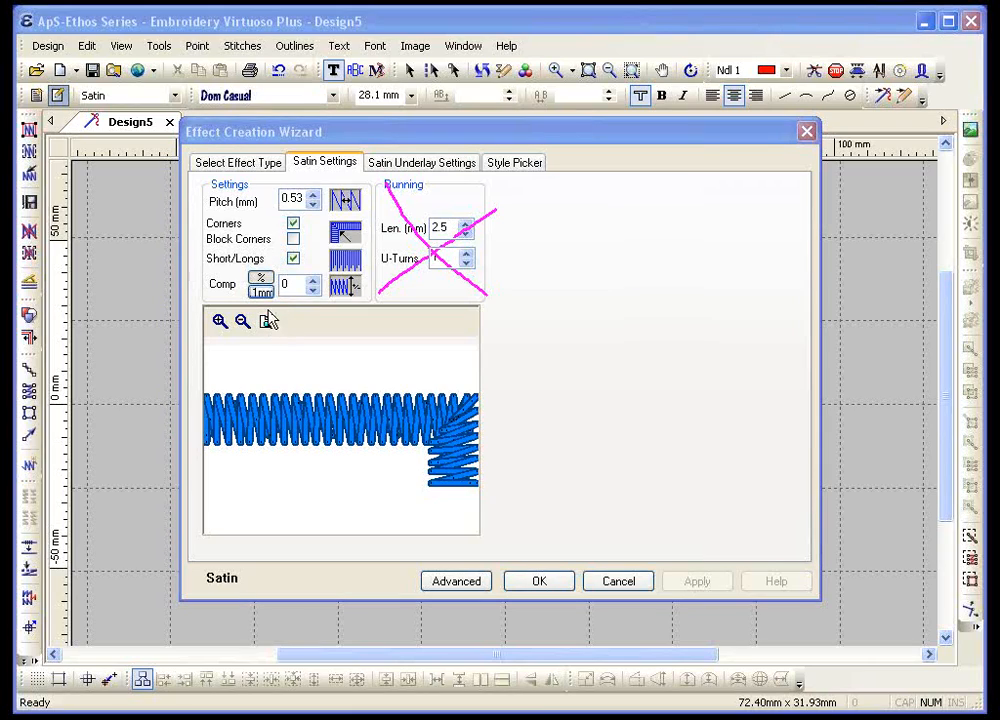
{"action": "left_click", "coordinate": [293, 225]}
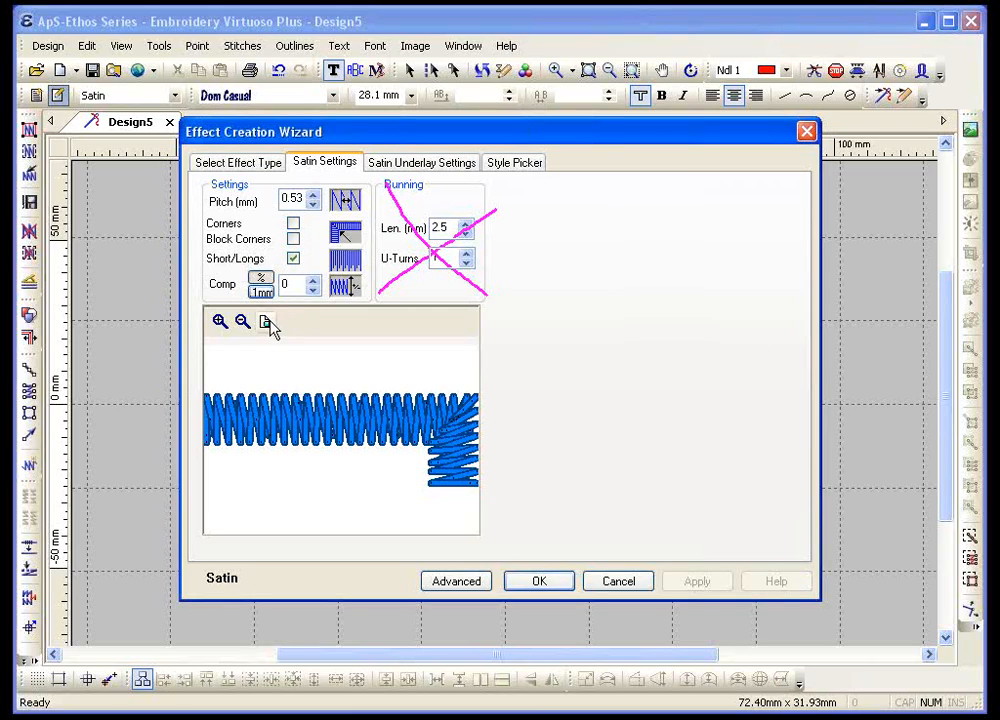
{"action": "left_click", "coordinate": [266, 321]}
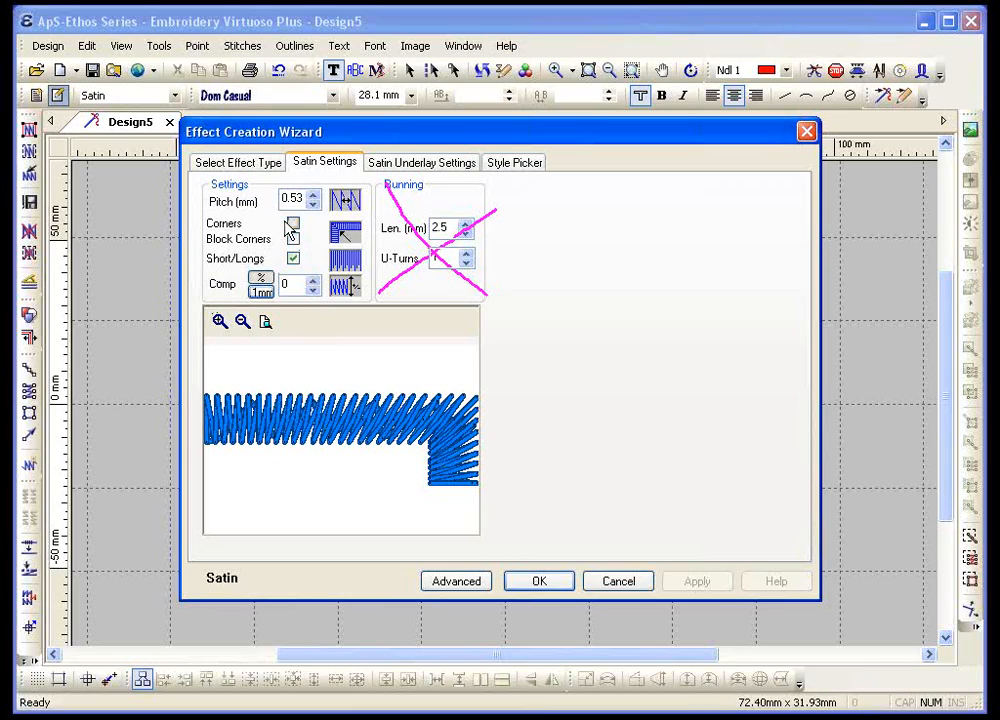
Step: Set the pitch to 1.43 mm, enable both Corners and Block Corners, and refresh the stitch preview
{"action": "left_click", "coordinate": [314, 196]}
{"action": "left_click", "coordinate": [316, 196]}
{"action": "left_click", "coordinate": [316, 196]}
{"action": "left_click", "coordinate": [316, 196]}
{"action": "left_click", "coordinate": [316, 196]}
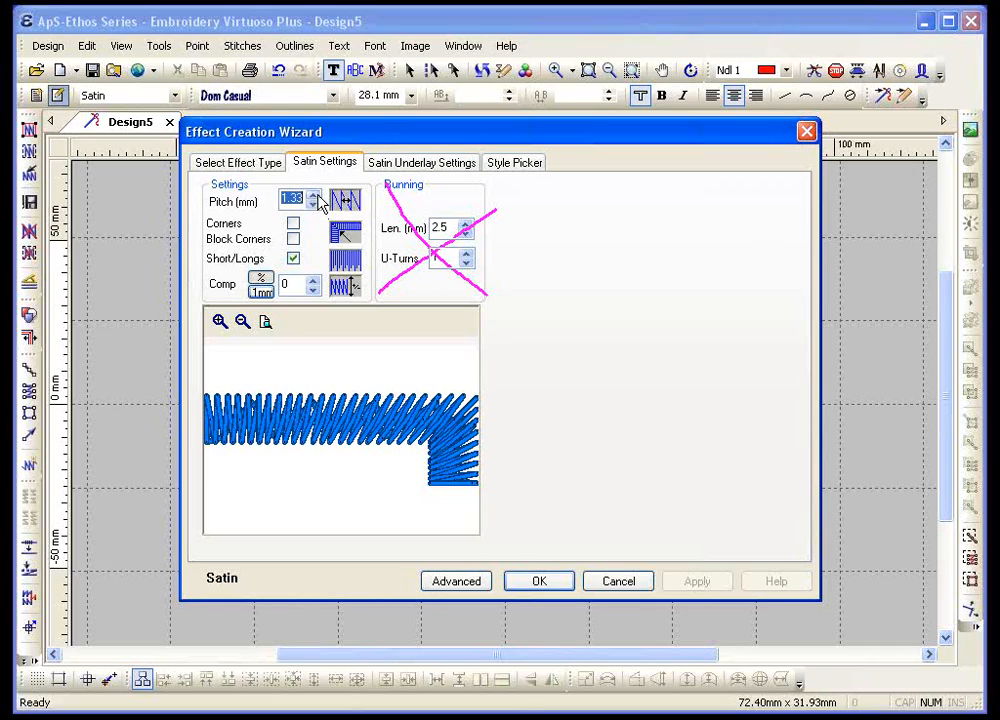
{"action": "left_click", "coordinate": [316, 196]}
{"action": "left_click", "coordinate": [293, 223]}
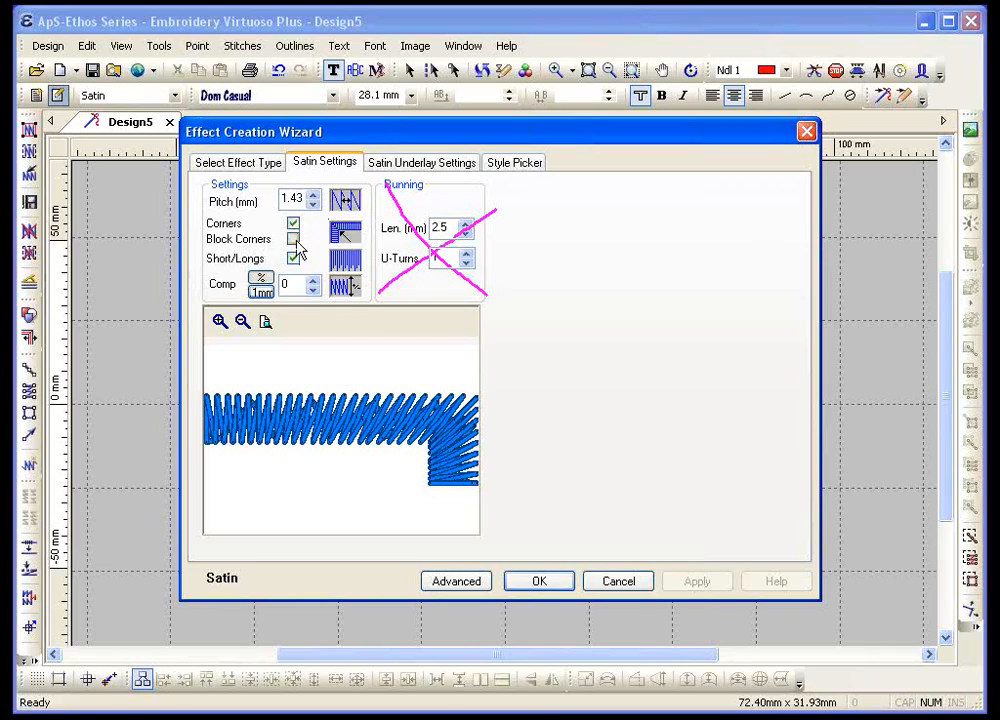
{"action": "left_click", "coordinate": [294, 239]}
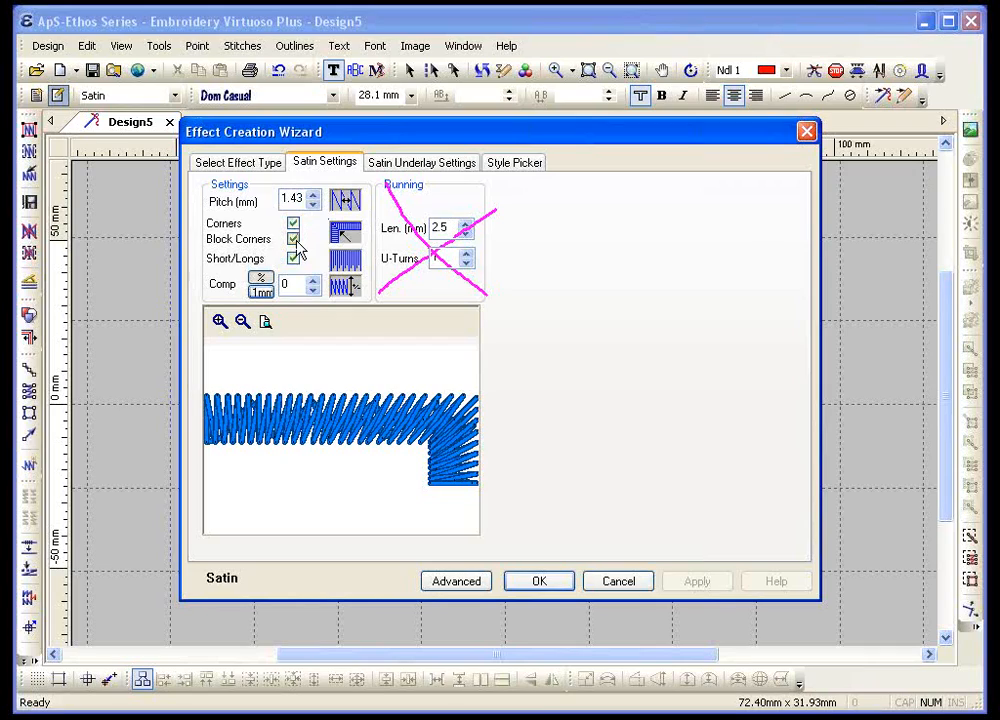
{"action": "left_click", "coordinate": [269, 327]}
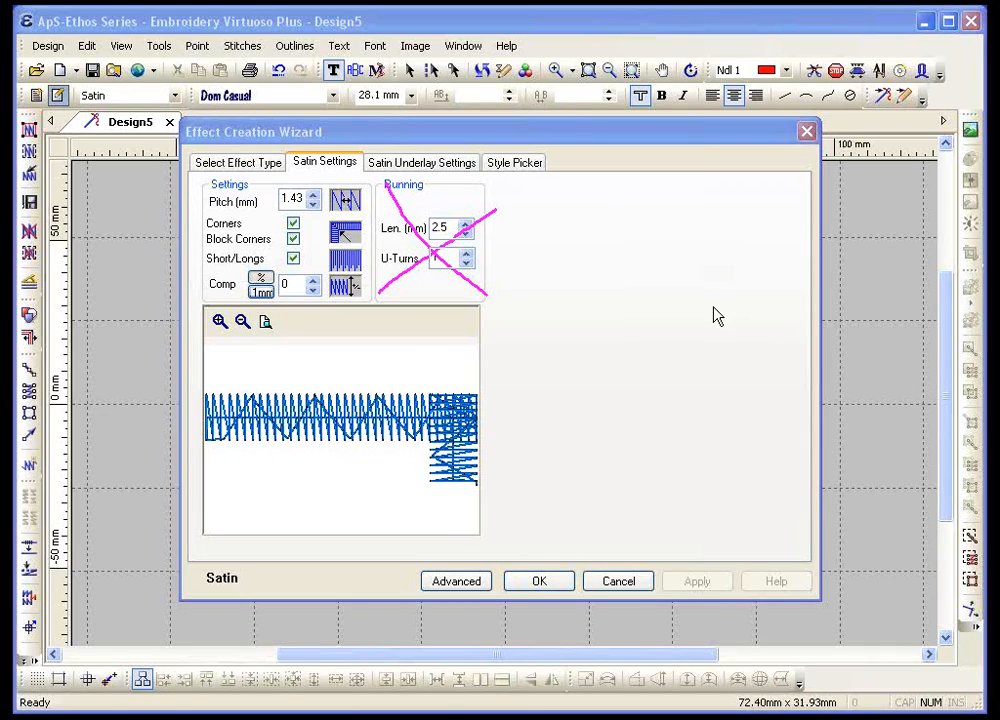
{"action": "mouse_move", "coordinate": [496, 388]}
{"action": "left_mouse_down"}
{"action": "mouse_move", "coordinate": [407, 383]}
{"action": "mouse_move", "coordinate": [440, 457]}
{"action": "mouse_move", "coordinate": [538, 422]}
{"action": "mouse_move", "coordinate": [449, 350]}
{"action": "left_mouse_up"}
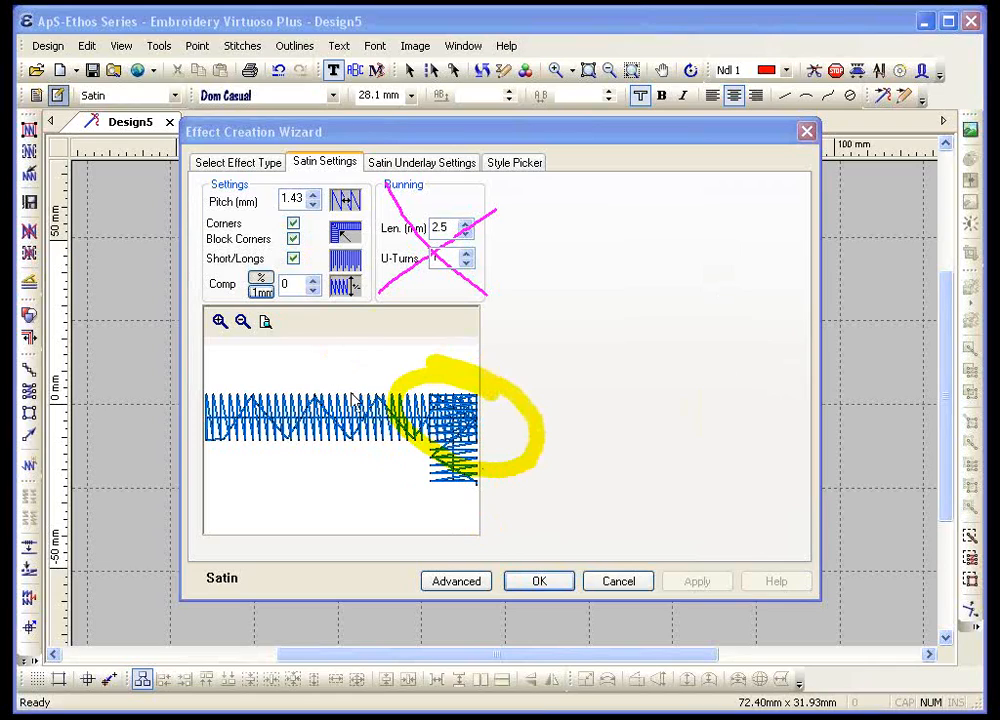
Step: Set the Satin effect's pitch to 0.38 mm and refresh the stitch preview
{"action": "left_click", "coordinate": [311, 205]}
{"action": "left_click", "coordinate": [310, 205]}
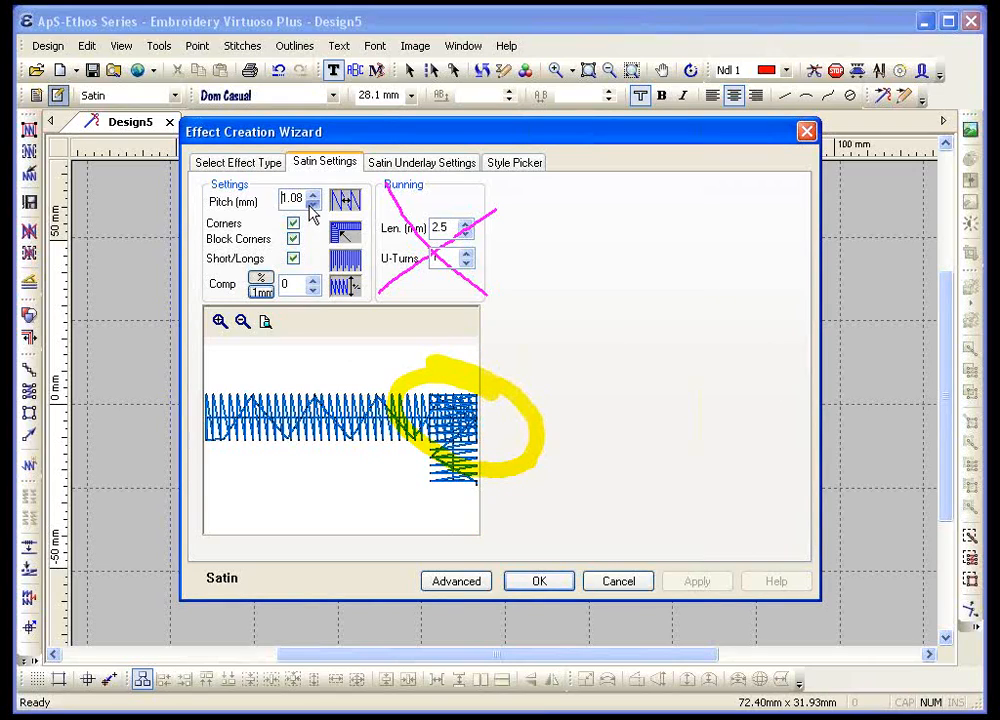
{"action": "left_click", "coordinate": [312, 205]}
{"action": "left_click", "coordinate": [312, 205]}
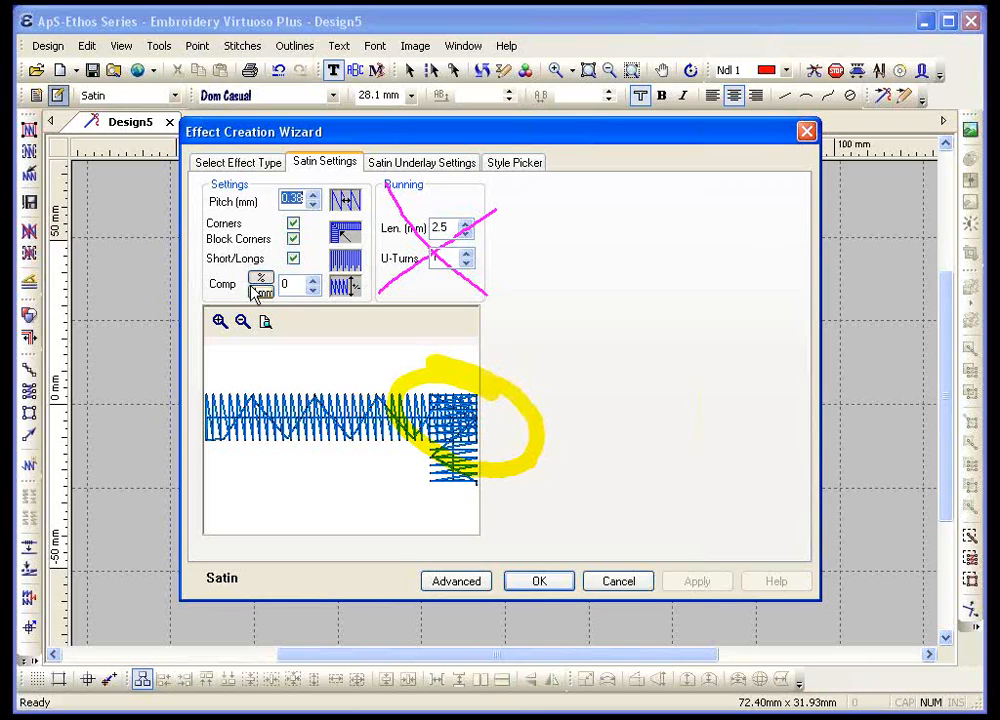
{"action": "left_click", "coordinate": [266, 323]}
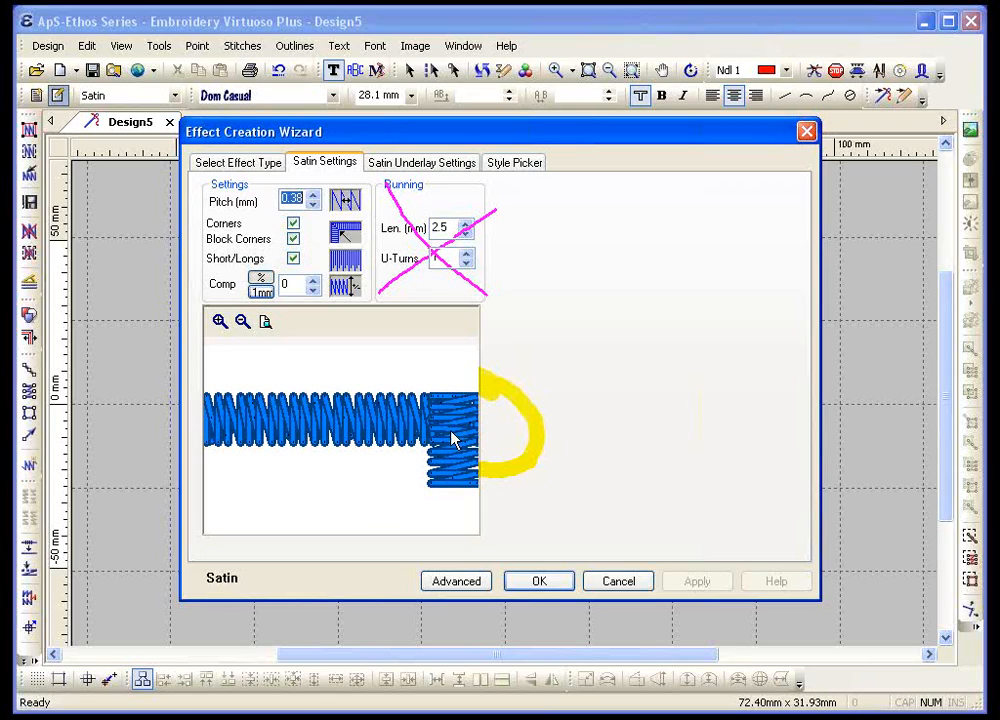
Step: Turn off Block Corners, set Comp to 15 and refresh the stitch preview
{"action": "left_click", "coordinate": [293, 238]}
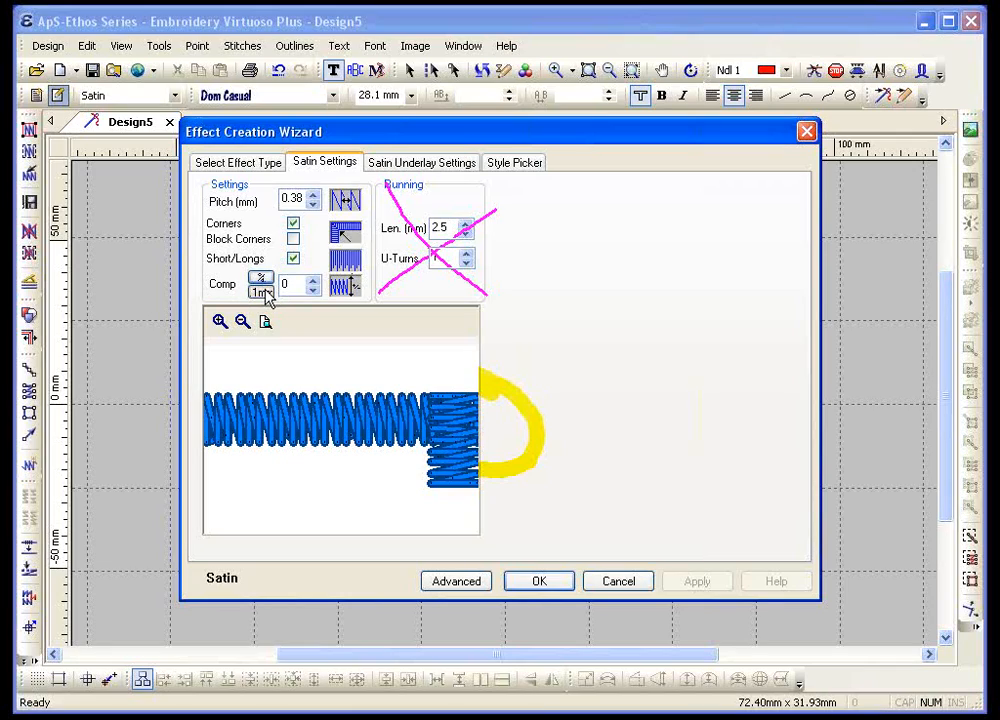
{"action": "left_click", "coordinate": [311, 283]}
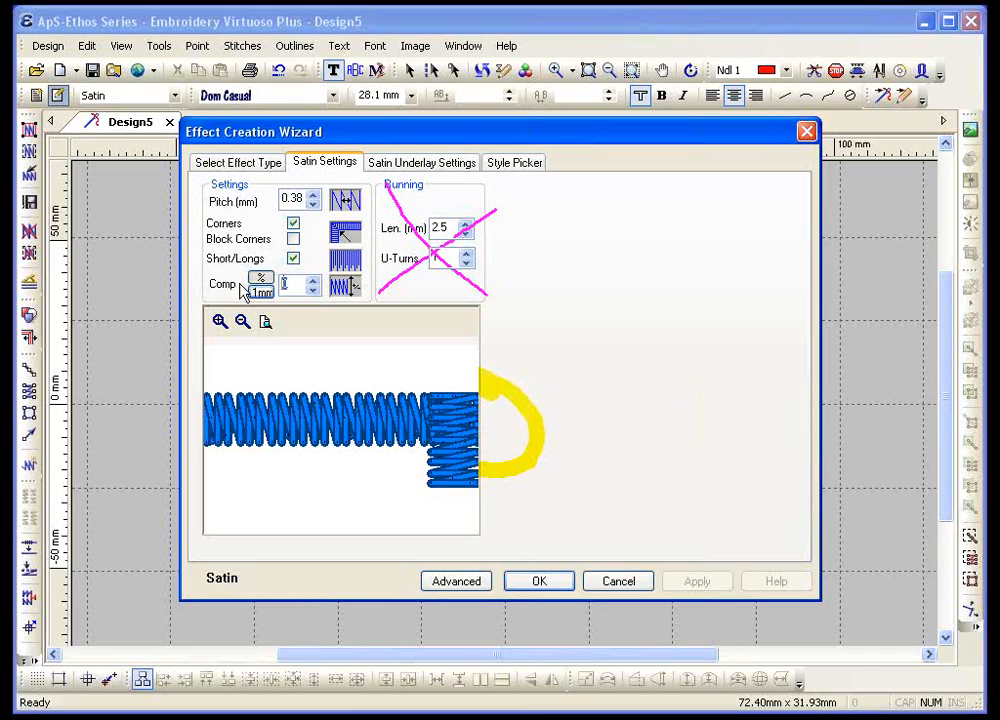
{"action": "type", "text": "15"}
{"action": "left_click", "coordinate": [266, 324]}
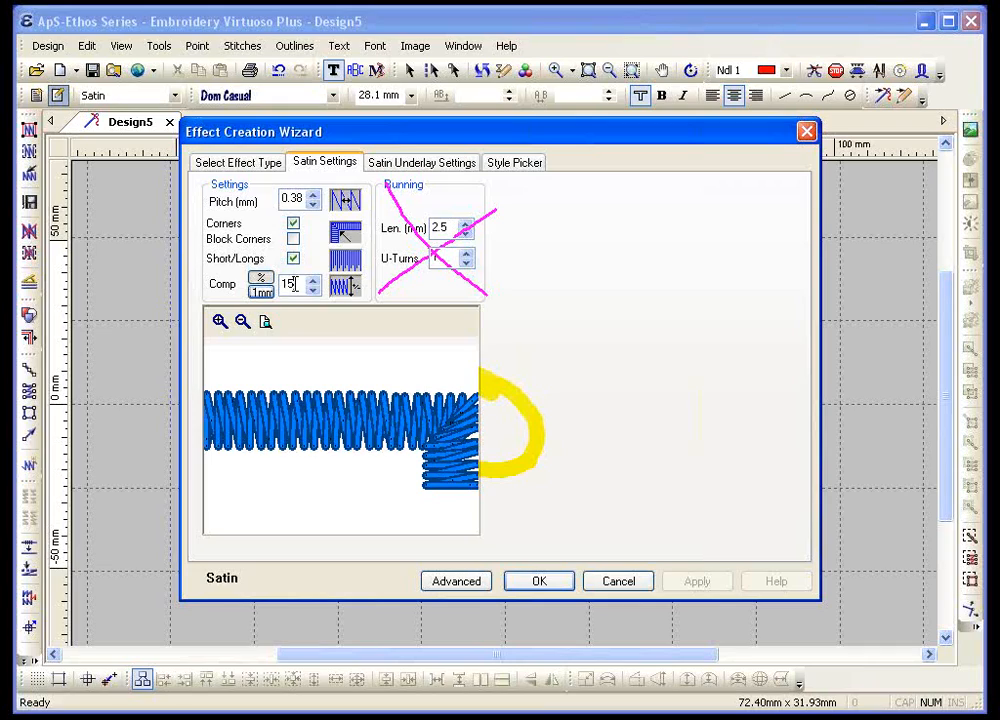
Step: Review the satin underlay types, keep Zigzag and accept the Satin effect settings
{"action": "left_click", "coordinate": [383, 166]}
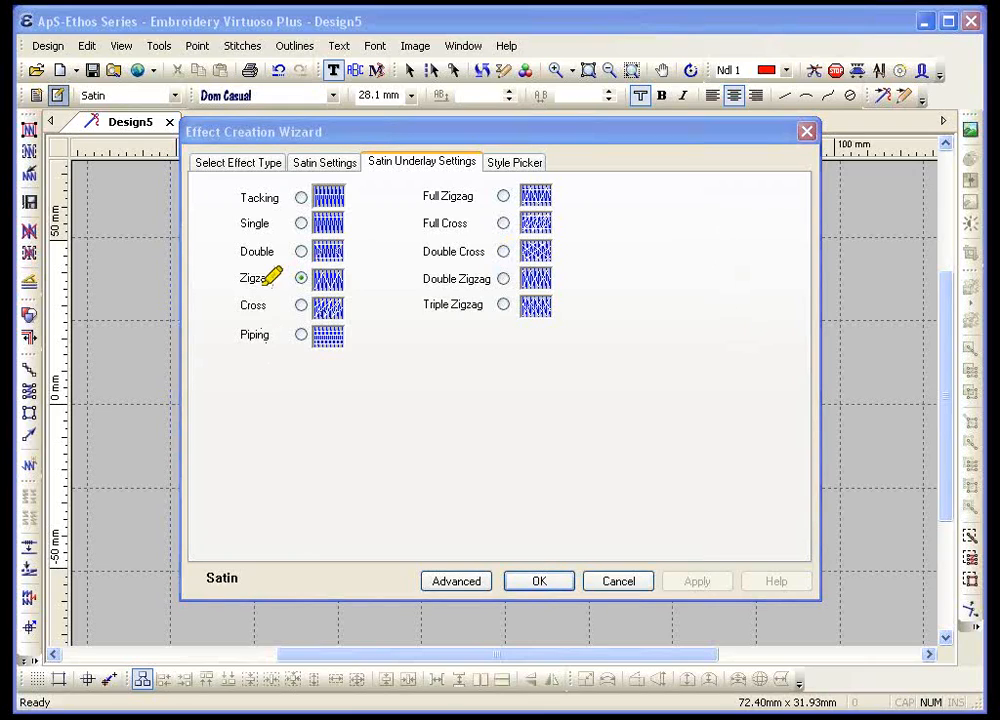
{"action": "left_click_drag", "start_coordinate": [232, 305], "coordinate": [340, 308]}
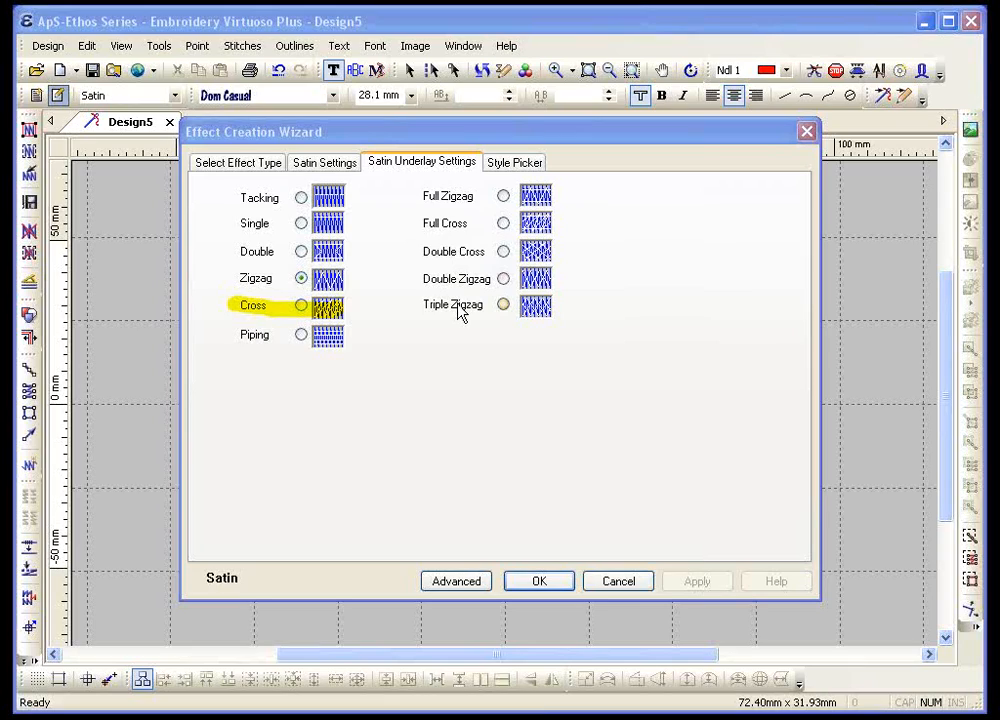
{"action": "left_click", "coordinate": [532, 581]}
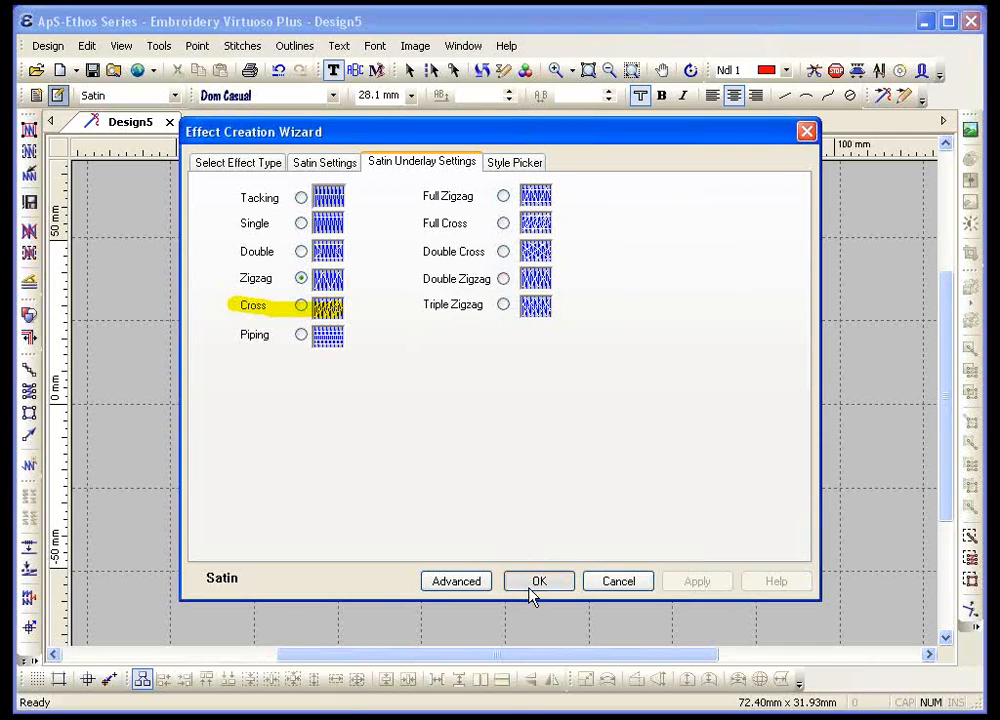
Step: Assign the Satin Fill / Ceeding effect to the GS USA text and open its settings for editing
{"action": "left_click", "coordinate": [150, 96]}
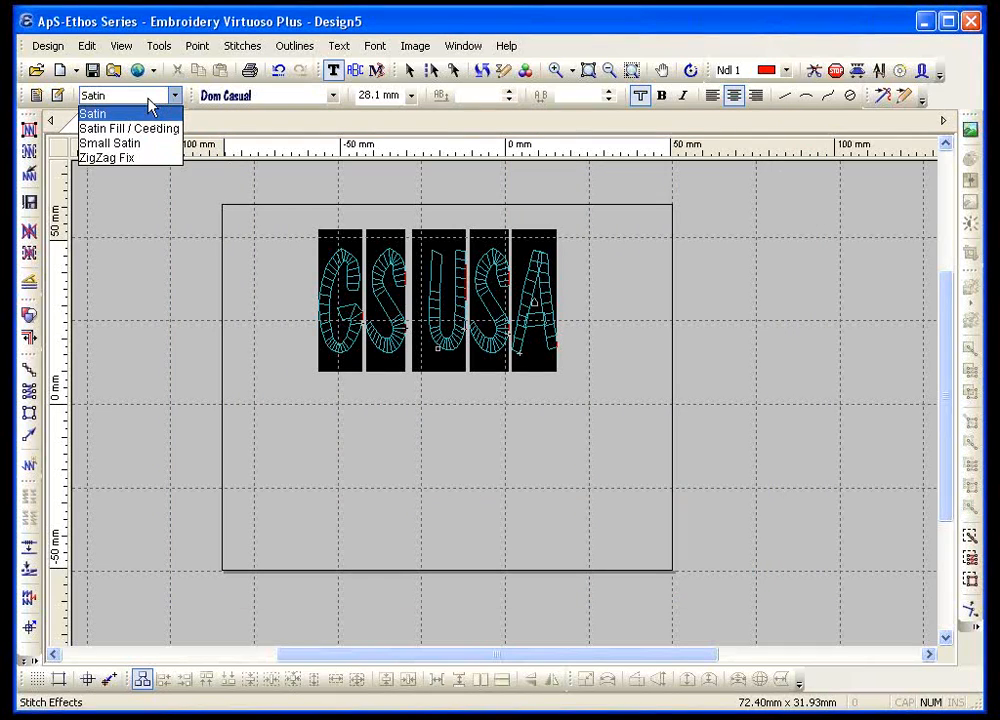
{"action": "left_click", "coordinate": [128, 130]}
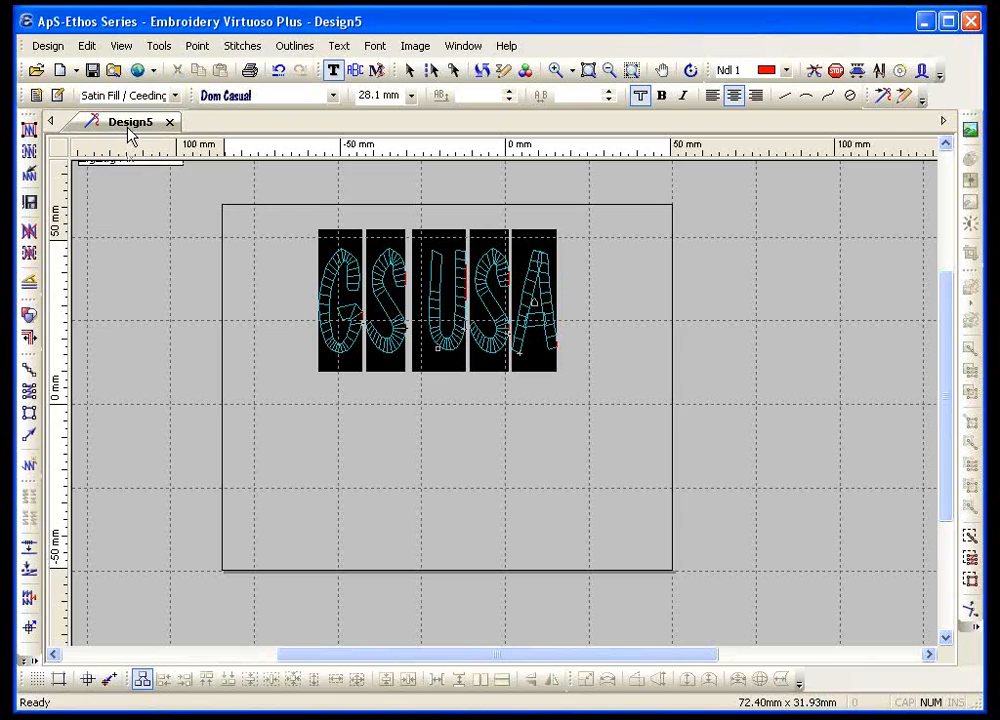
{"action": "left_click", "coordinate": [58, 96]}
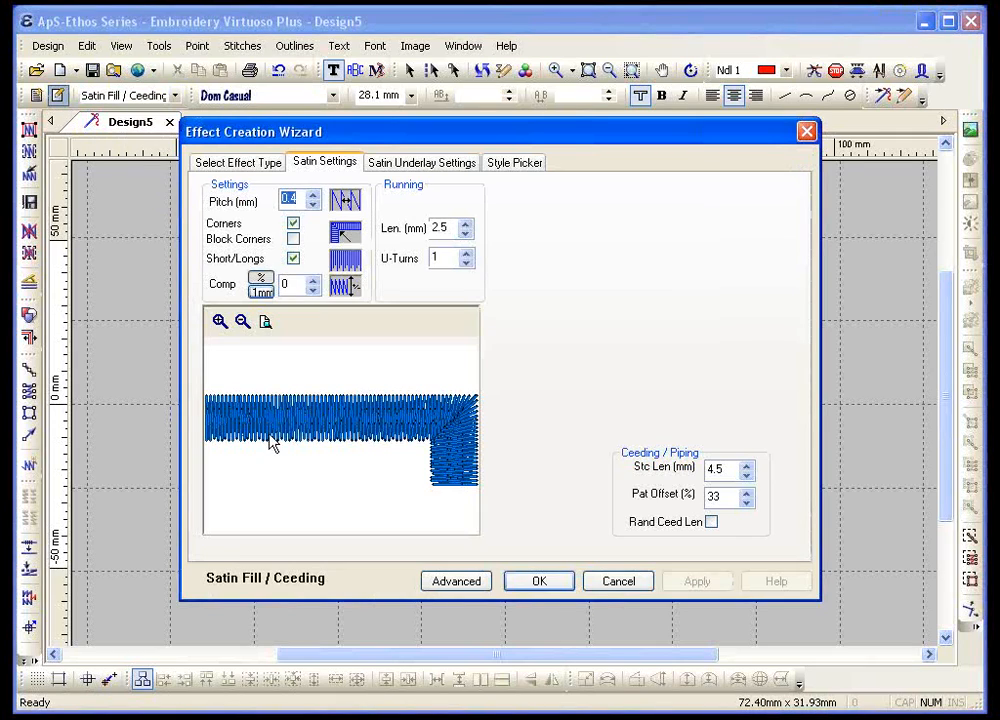
{"action": "left_click_drag", "start_coordinate": [557, 137], "coordinate": [433, 117]}
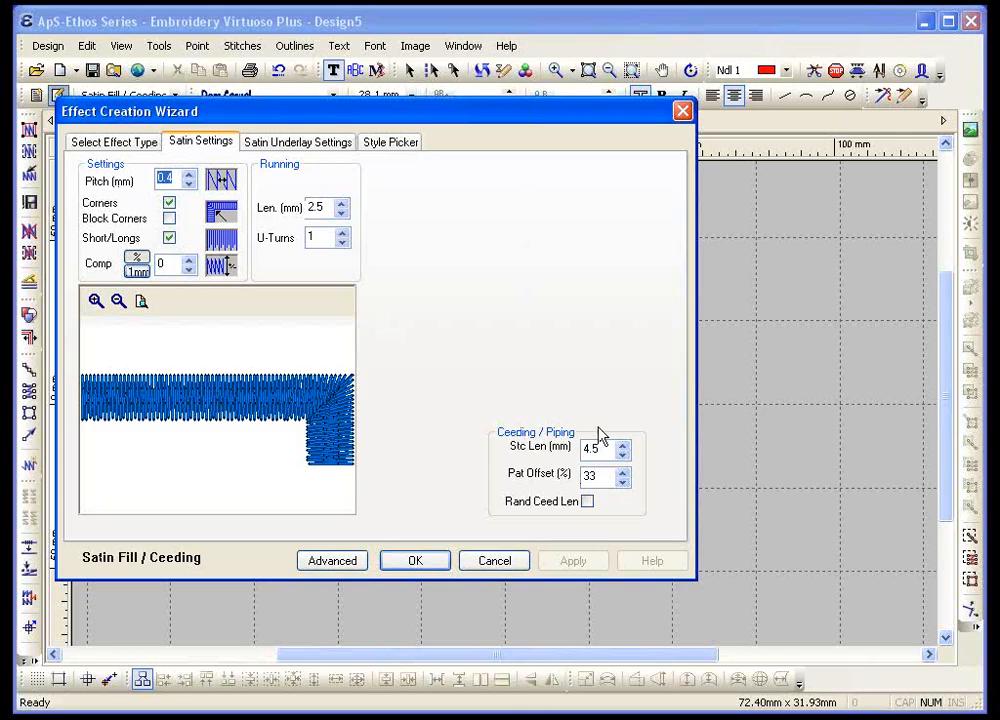
{"action": "left_click", "coordinate": [709, 247]}
{"action": "key", "text": "ctrl+shift+d"}
{"action": "left_click_drag", "start_coordinate": [510, 444], "coordinate": [624, 447]}
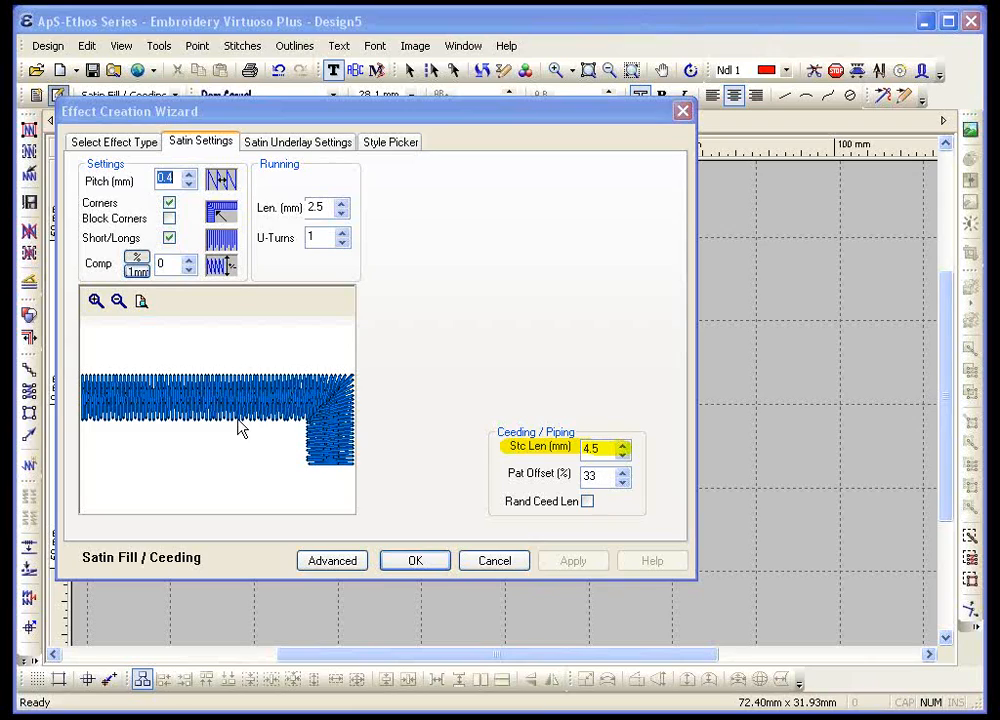
Step: Set the ceeding stitch length to 5 mm, raise it further, and enter 8 mm
{"action": "left_click", "coordinate": [589, 447]}
{"action": "left_click_drag", "start_coordinate": [592, 447], "coordinate": [584, 447]}
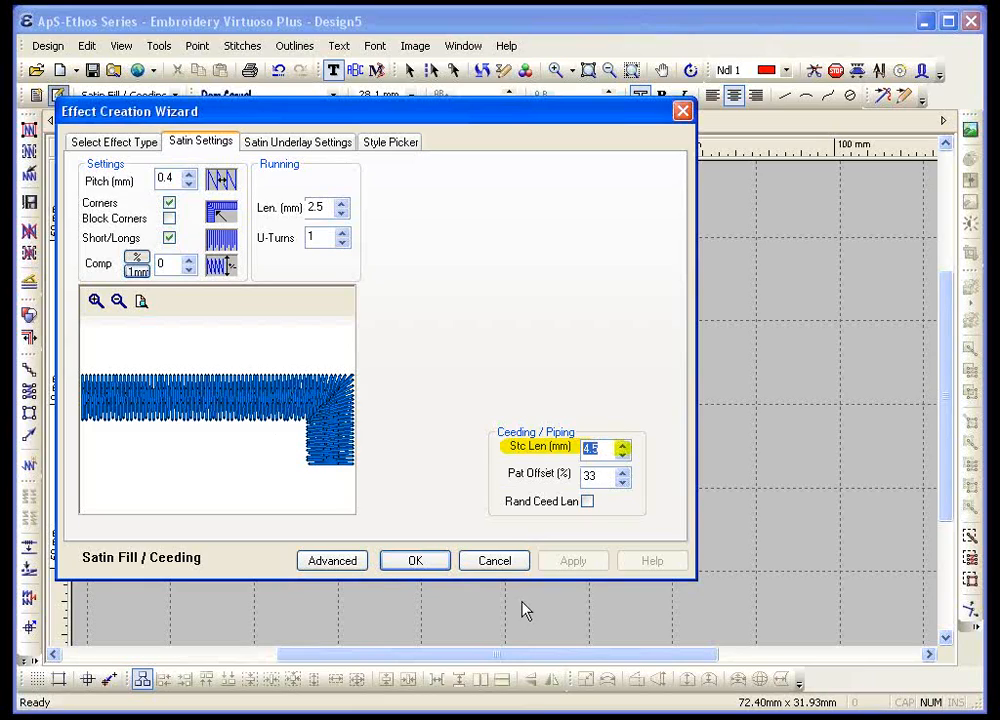
{"action": "type", "text": "5"}
{"action": "left_click", "coordinate": [621, 446]}
{"action": "left_click", "coordinate": [621, 446]}
{"action": "left_click", "coordinate": [621, 446]}
{"action": "left_click", "coordinate": [621, 446]}
{"action": "left_click", "coordinate": [621, 446]}
{"action": "left_click", "coordinate": [621, 446]}
{"action": "left_click", "coordinate": [621, 446]}
{"action": "left_click", "coordinate": [621, 446]}
{"action": "left_click", "coordinate": [621, 446]}
{"action": "left_click", "coordinate": [622, 447]}
{"action": "type", "text": "8"}
Step: Lower the ceeding stitch length step by step and accept the Satin Fill / Ceeding effect
{"action": "left_click", "coordinate": [623, 455]}
{"action": "left_click", "coordinate": [623, 455]}
{"action": "left_click", "coordinate": [623, 455]}
{"action": "left_click", "coordinate": [622, 456]}
{"action": "left_click", "coordinate": [622, 456]}
{"action": "left_click", "coordinate": [622, 456]}
{"action": "left_click", "coordinate": [622, 456]}
{"action": "left_click", "coordinate": [622, 456]}
{"action": "left_click", "coordinate": [622, 456]}
{"action": "left_click", "coordinate": [622, 456]}
{"action": "left_click", "coordinate": [622, 456]}
{"action": "left_click", "coordinate": [622, 456]}
{"action": "left_click", "coordinate": [622, 456]}
{"action": "left_click", "coordinate": [622, 456]}
{"action": "left_click", "coordinate": [622, 456]}
{"action": "left_click", "coordinate": [622, 456]}
{"action": "left_click", "coordinate": [622, 456]}
{"action": "left_click", "coordinate": [622, 456]}
{"action": "left_click", "coordinate": [622, 456]}
{"action": "left_click", "coordinate": [622, 456]}
{"action": "left_click", "coordinate": [622, 456]}
{"action": "left_click", "coordinate": [622, 456]}
{"action": "left_click", "coordinate": [622, 456]}
{"action": "left_click", "coordinate": [622, 456]}
{"action": "left_click", "coordinate": [622, 456]}
{"action": "left_click", "coordinate": [622, 456]}
{"action": "left_click", "coordinate": [622, 456]}
{"action": "left_click", "coordinate": [438, 563]}
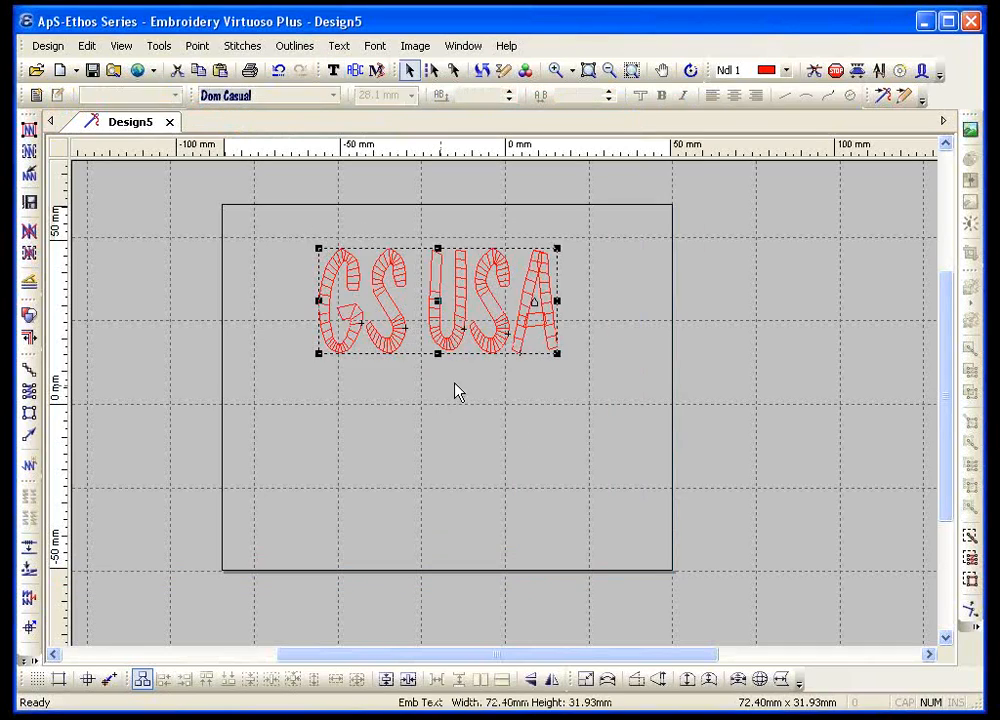
Step: Leave text editing and generate stitches for all outlines in the design
{"action": "left_click", "coordinate": [333, 70]}
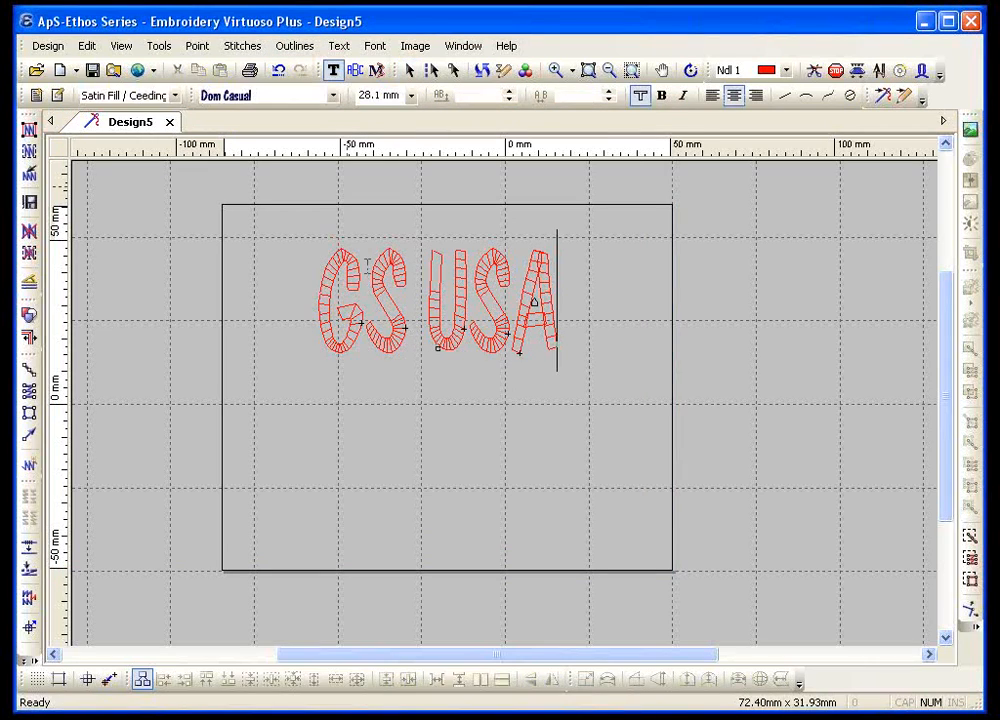
{"action": "key", "text": "Escape"}
{"action": "left_click", "coordinate": [29, 128]}
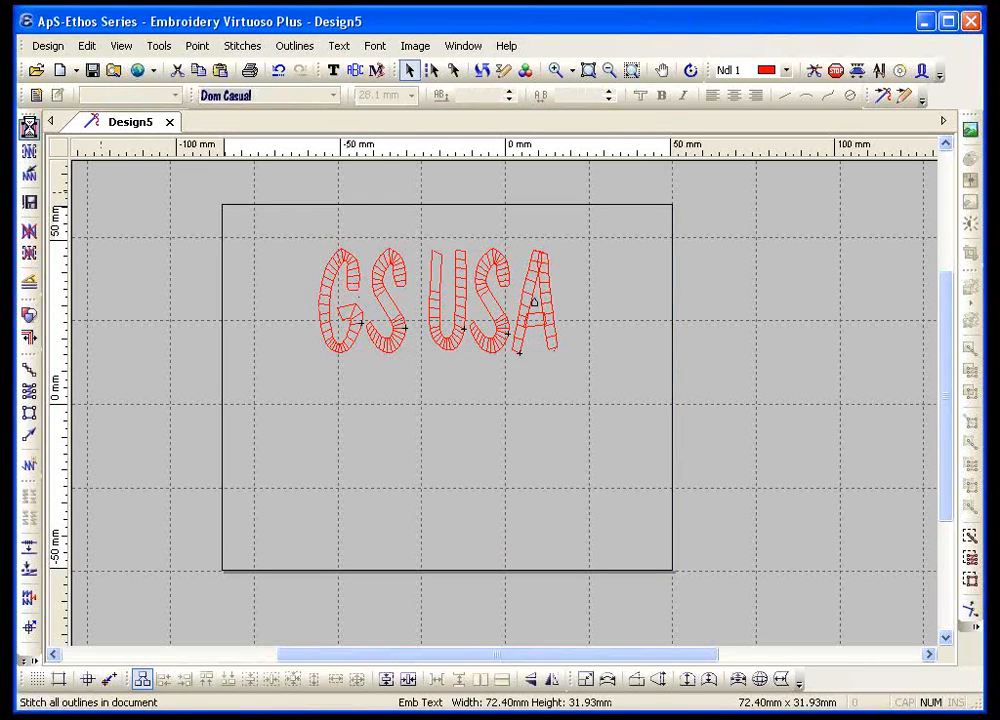
Step: Measure the width of the satin column on the G's lower curve, just below its crossbar
{"action": "left_click", "coordinate": [553, 72]}
{"action": "left_click", "coordinate": [426, 318]}
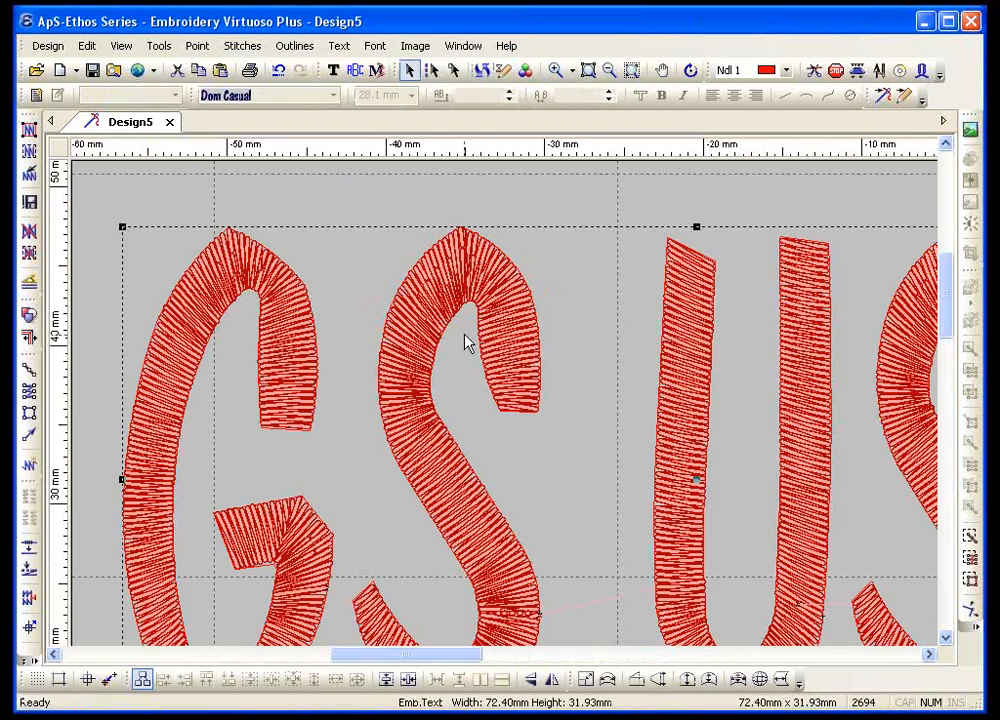
{"action": "scroll", "coordinate": [420, 362], "scroll_direction": "down", "scroll_amount": 2}
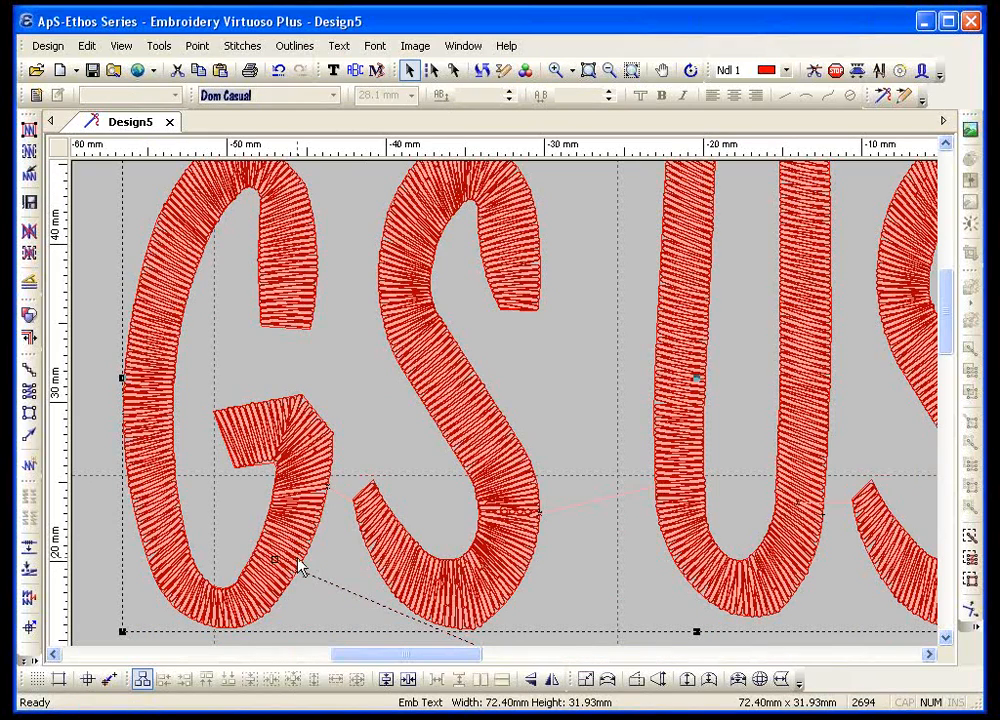
{"action": "left_click", "coordinate": [157, 46]}
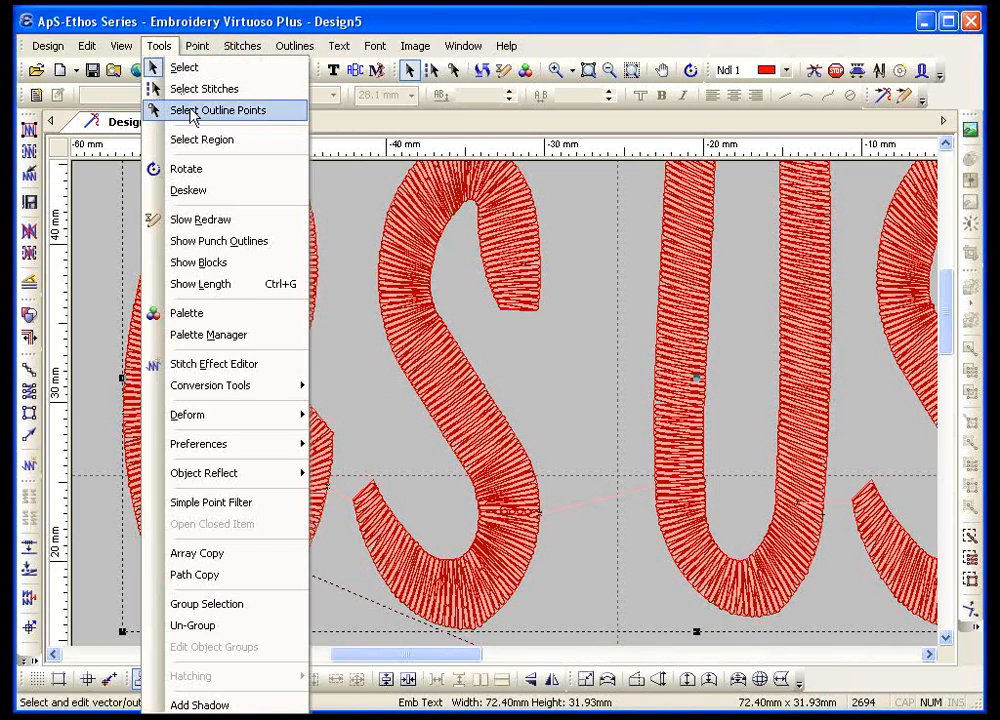
{"action": "left_click", "coordinate": [228, 284]}
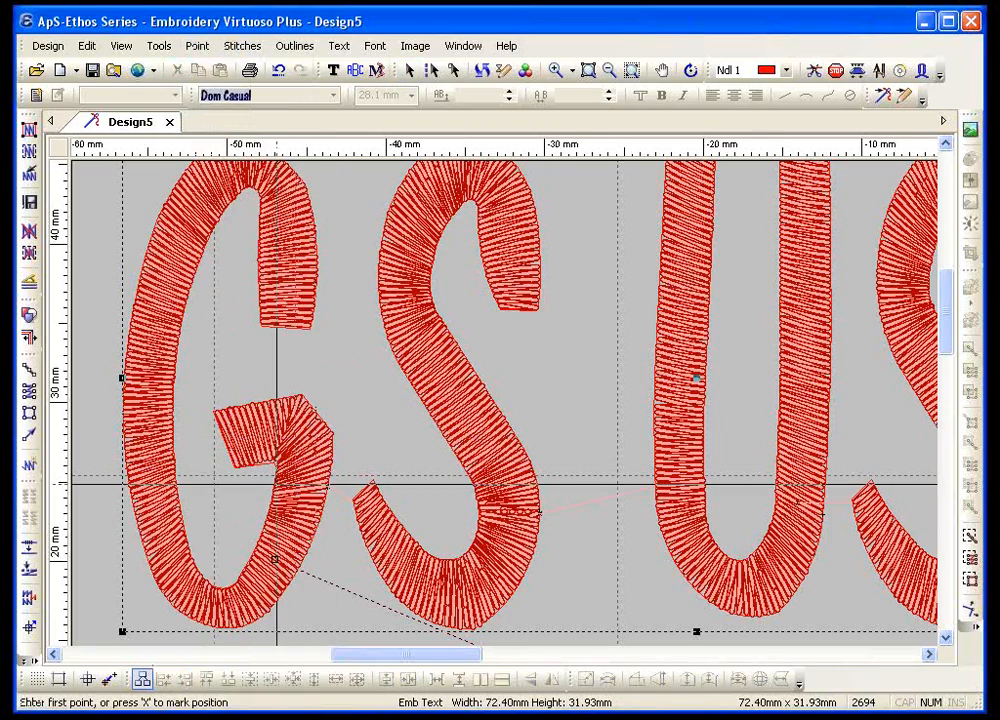
{"action": "left_click", "coordinate": [268, 505]}
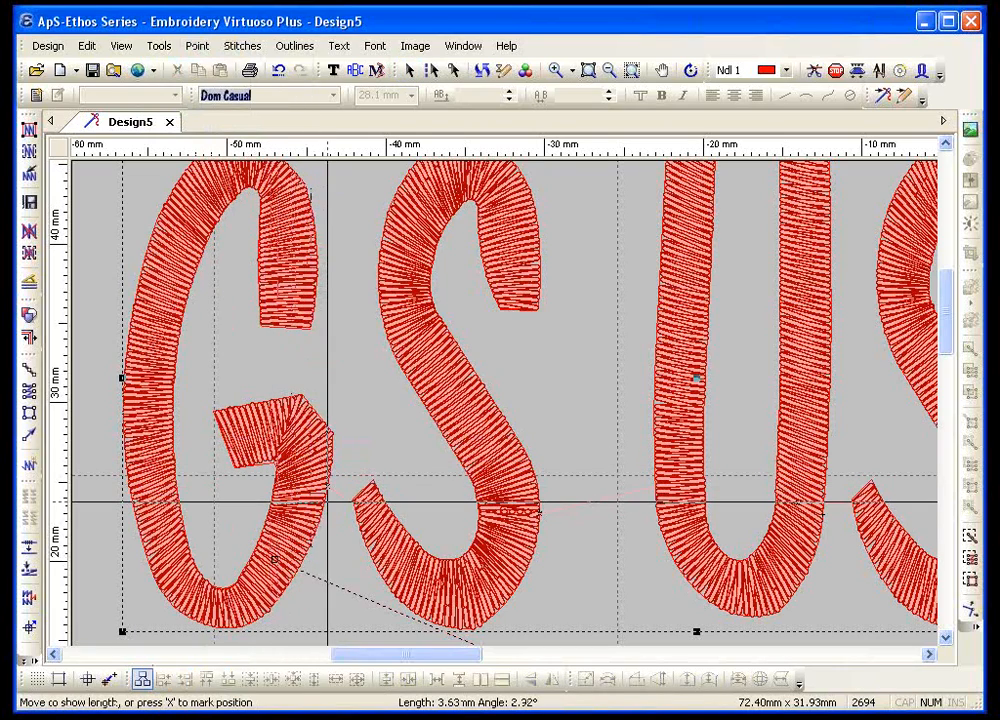
{"action": "left_click", "coordinate": [333, 502]}
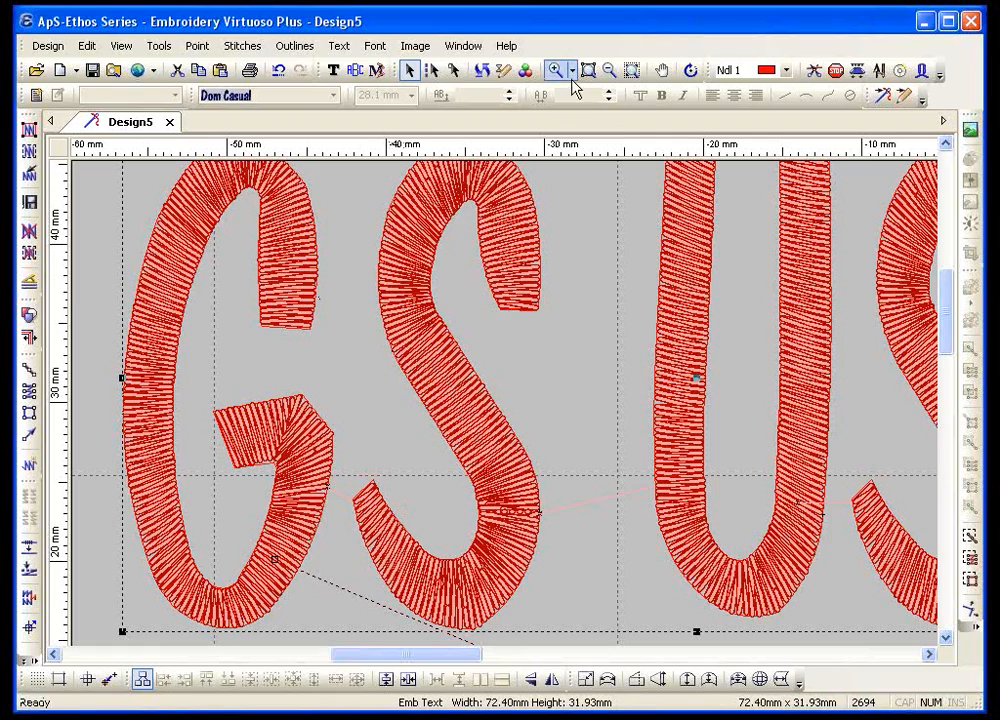
Step: Inspect the stitches of USA, and scale the GS USA text from its lower-left corner to about 116 by 51 mm
{"action": "left_click", "coordinate": [607, 71]}
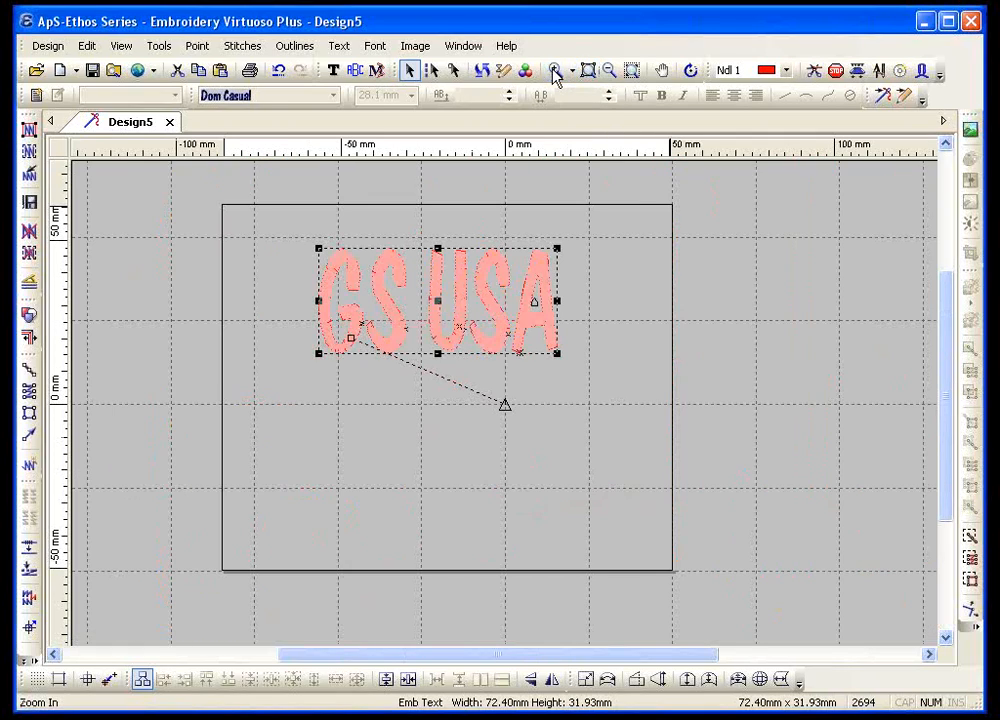
{"action": "left_click", "coordinate": [555, 70]}
{"action": "left_click_drag", "start_coordinate": [432, 240], "coordinate": [605, 334]}
{"action": "key", "text": "Escape"}
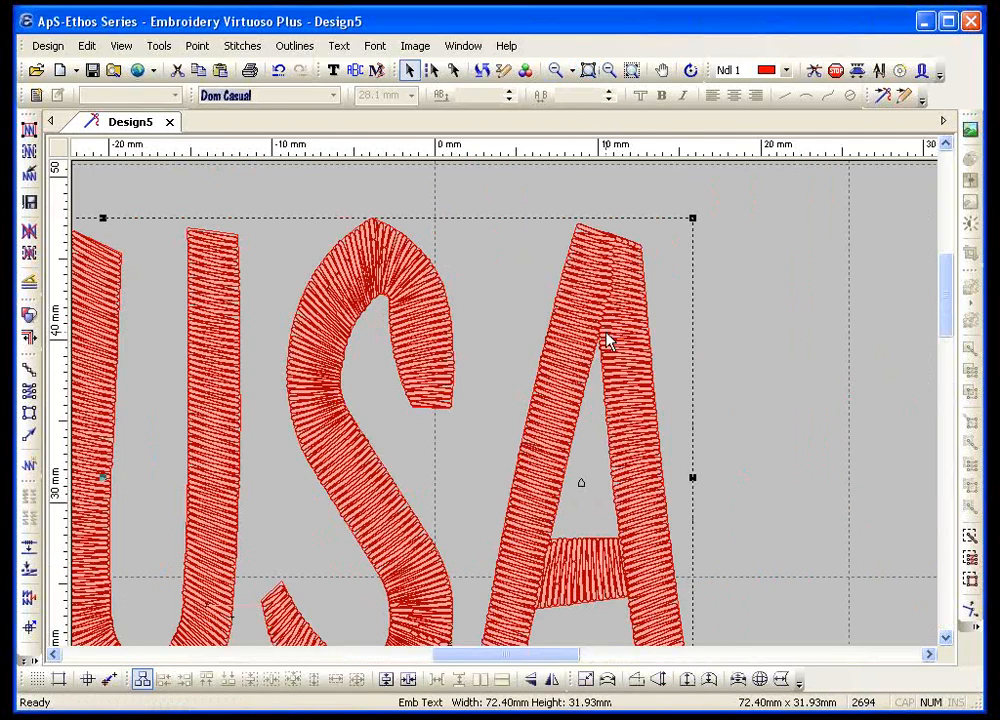
{"action": "left_click", "coordinate": [609, 70]}
{"action": "left_click_drag", "start_coordinate": [318, 353], "coordinate": [281, 420]}
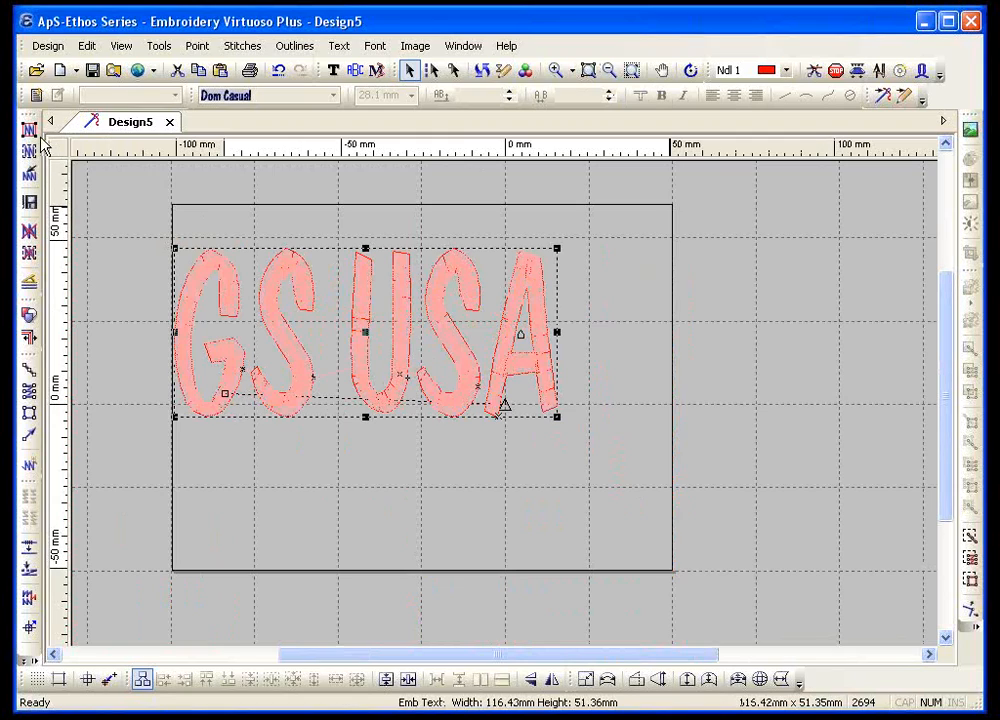
Step: Examine the stitches of the enlarged text on the G, along its lower curve, and at the lower tip of the first S
{"action": "left_click", "coordinate": [556, 70]}
{"action": "left_click_drag", "start_coordinate": [175, 235], "coordinate": [277, 330]}
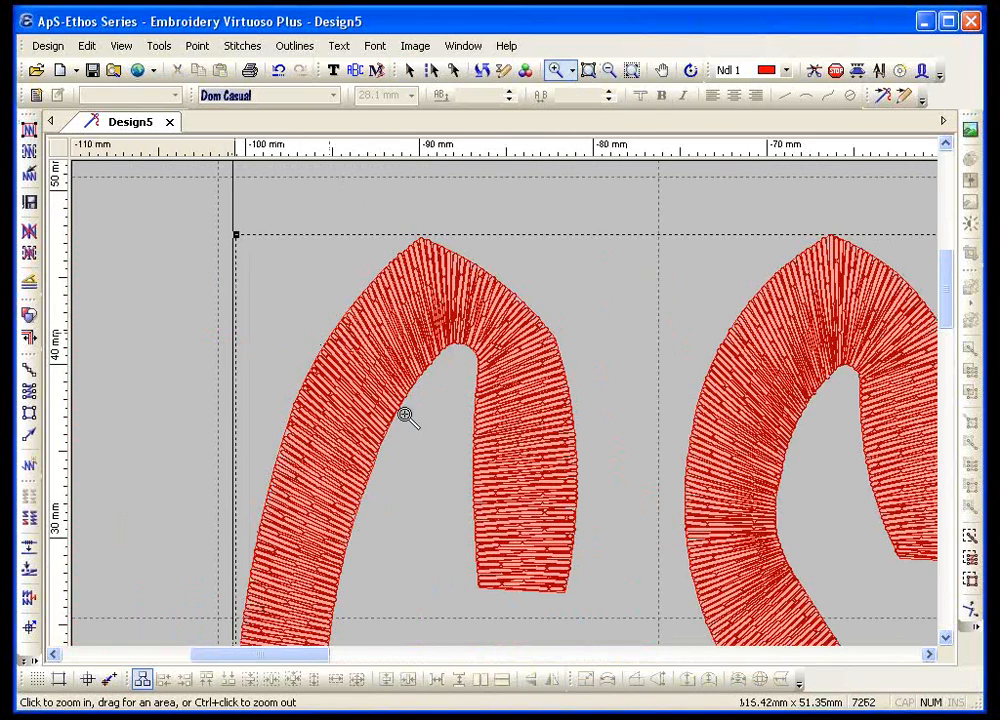
{"action": "key", "text": "Escape"}
{"action": "scroll", "coordinate": [453, 449], "scroll_direction": "down", "scroll_amount": 3}
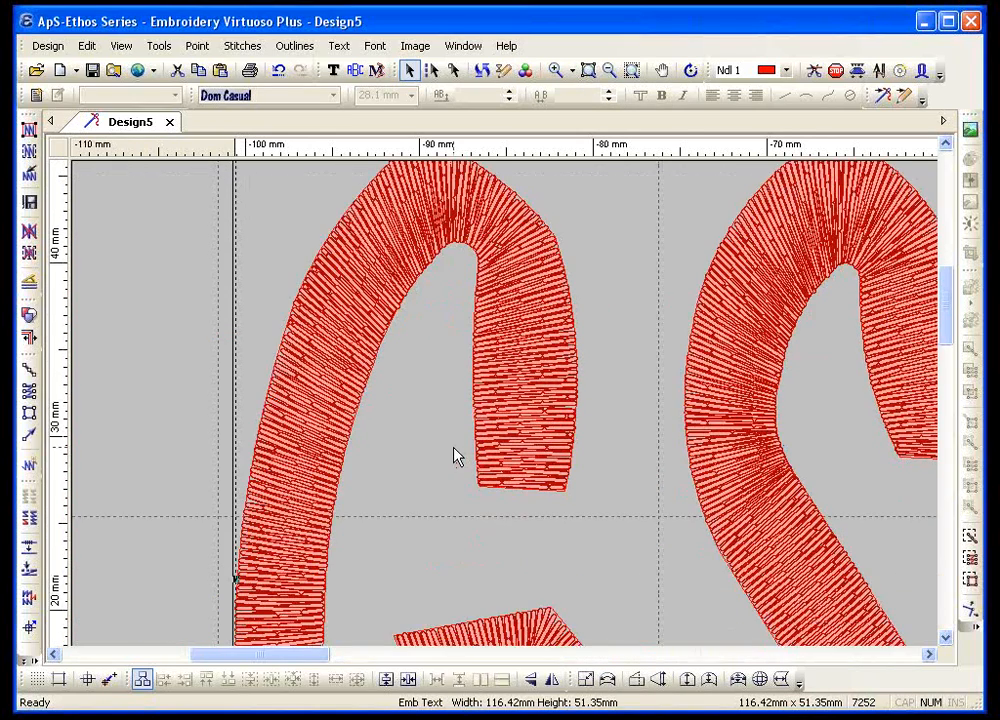
{"action": "left_click", "coordinate": [735, 305]}
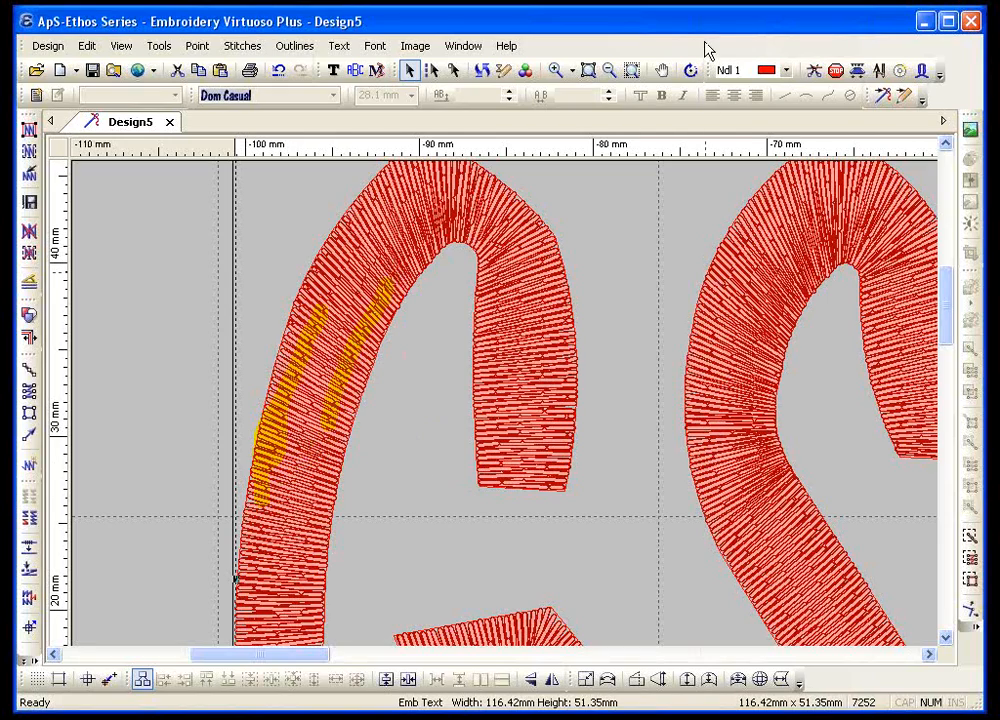
{"action": "left_click_drag", "start_coordinate": [951, 297], "coordinate": [935, 358]}
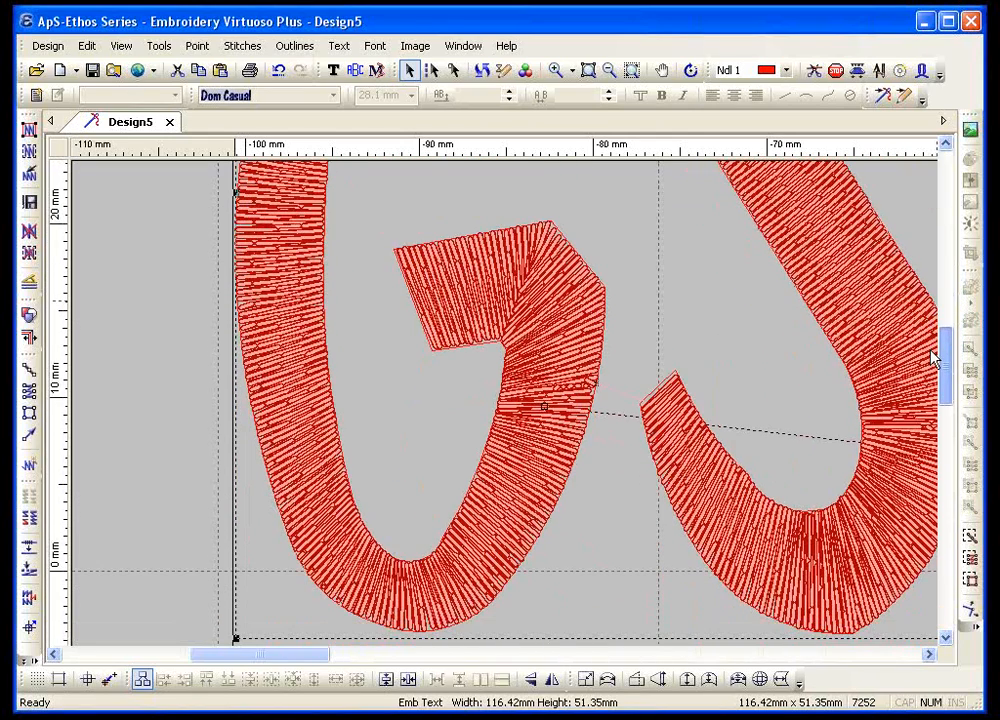
{"action": "left_click", "coordinate": [555, 70]}
{"action": "left_click_drag", "start_coordinate": [620, 364], "coordinate": [728, 487]}
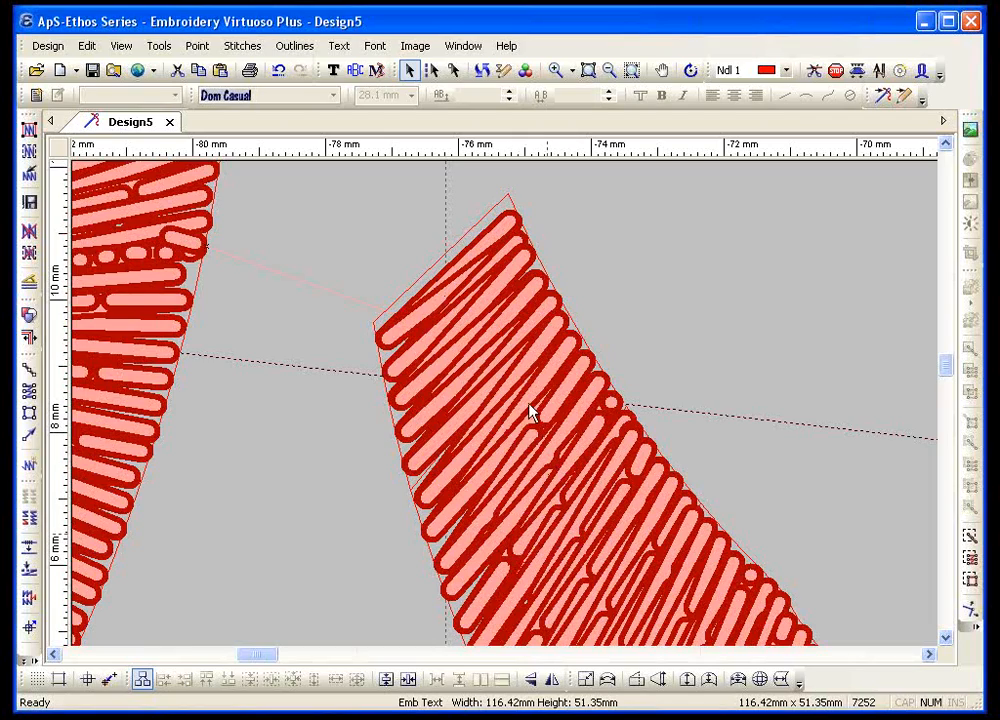
Step: Raise the ceeding stitch length in the text's Satin Fill / Ceeding effect and regenerate all stitches
{"action": "left_click", "coordinate": [334, 71]}
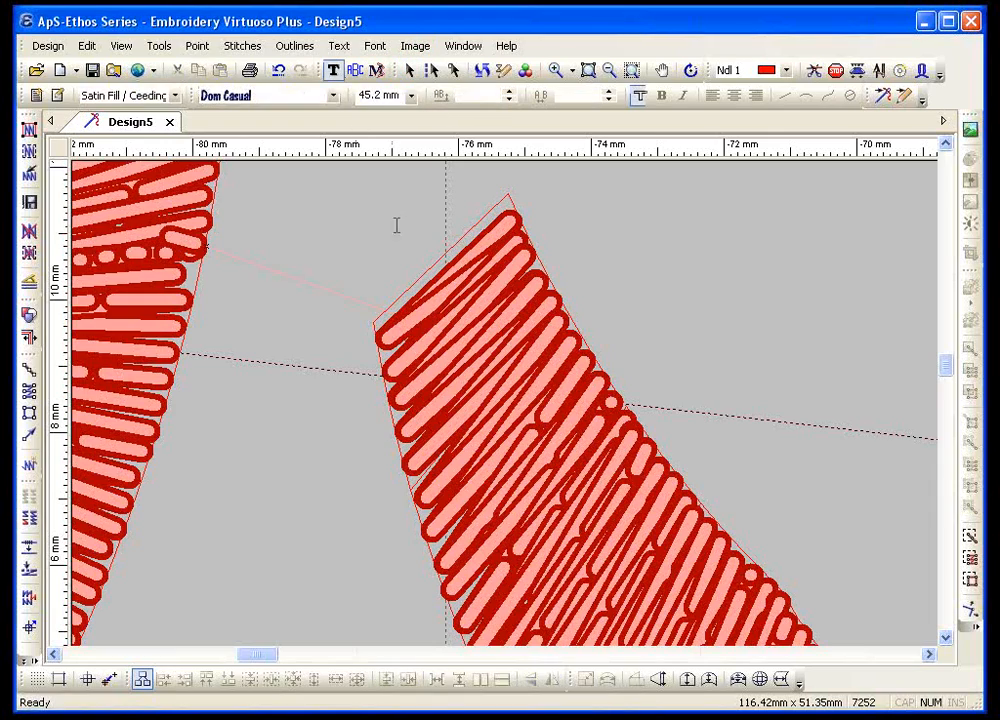
{"action": "left_click", "coordinate": [57, 95]}
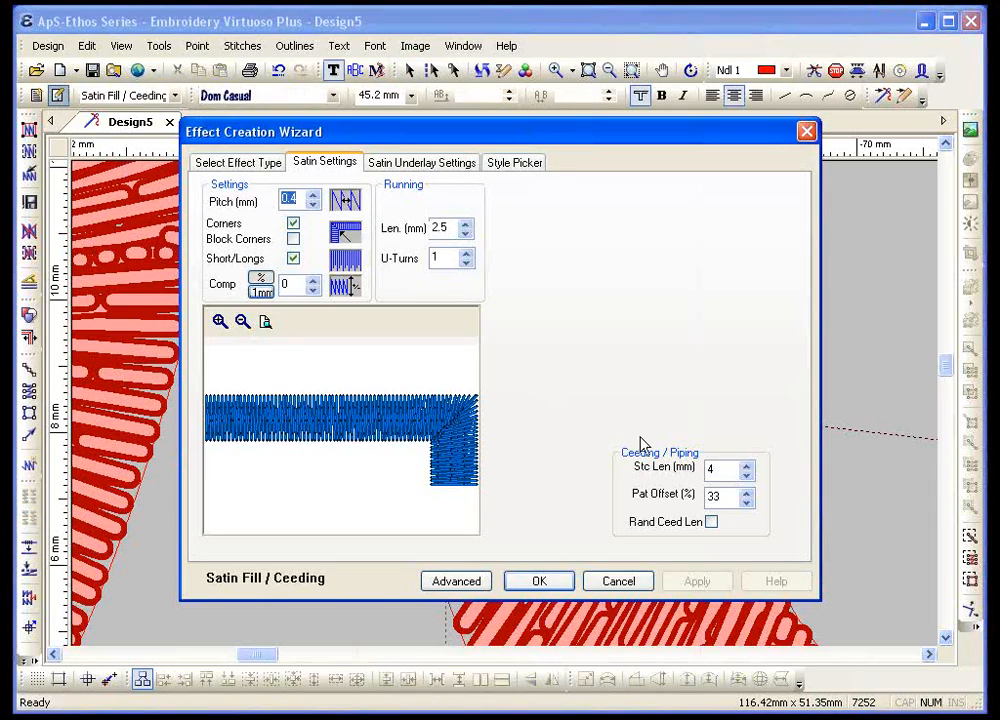
{"action": "left_click", "coordinate": [751, 466]}
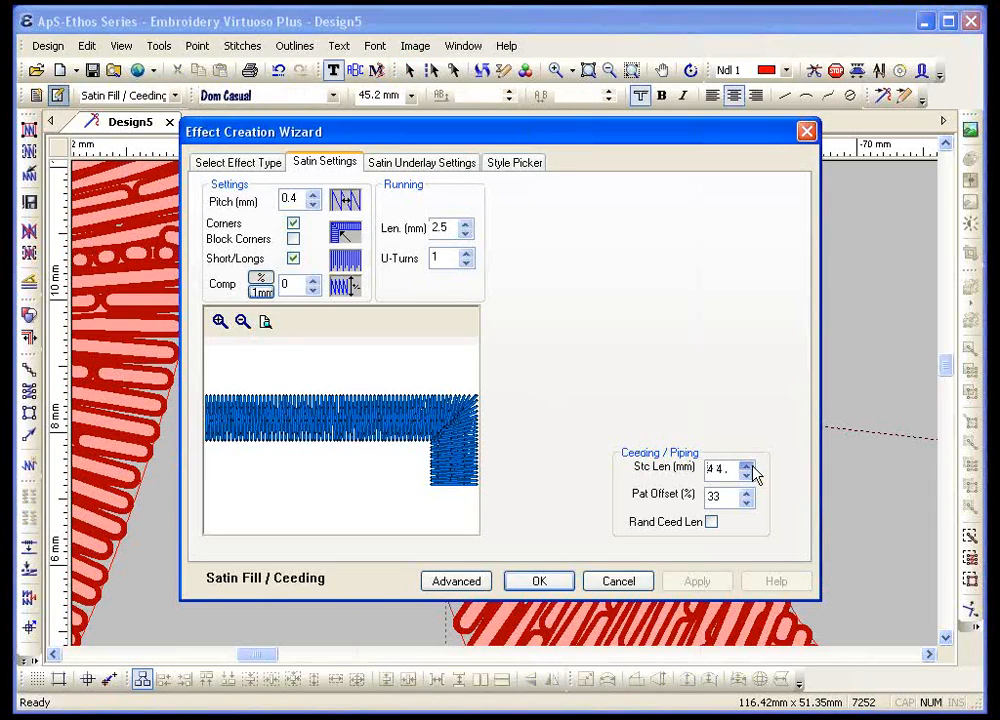
{"action": "left_click", "coordinate": [751, 466]}
{"action": "left_click", "coordinate": [545, 583]}
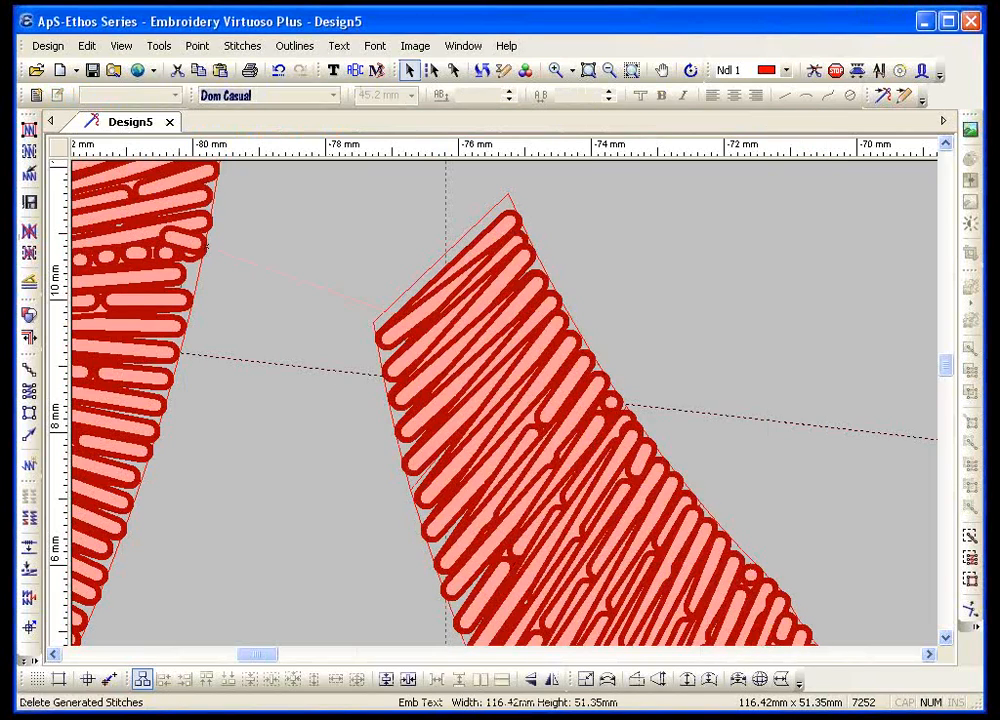
{"action": "left_click", "coordinate": [29, 130]}
Step: Examine the regenerated stitches on the G, both S letters and the U, checking curves and straight columns
{"action": "scroll", "coordinate": [500, 352], "scroll_direction": "down", "scroll_amount": 1}
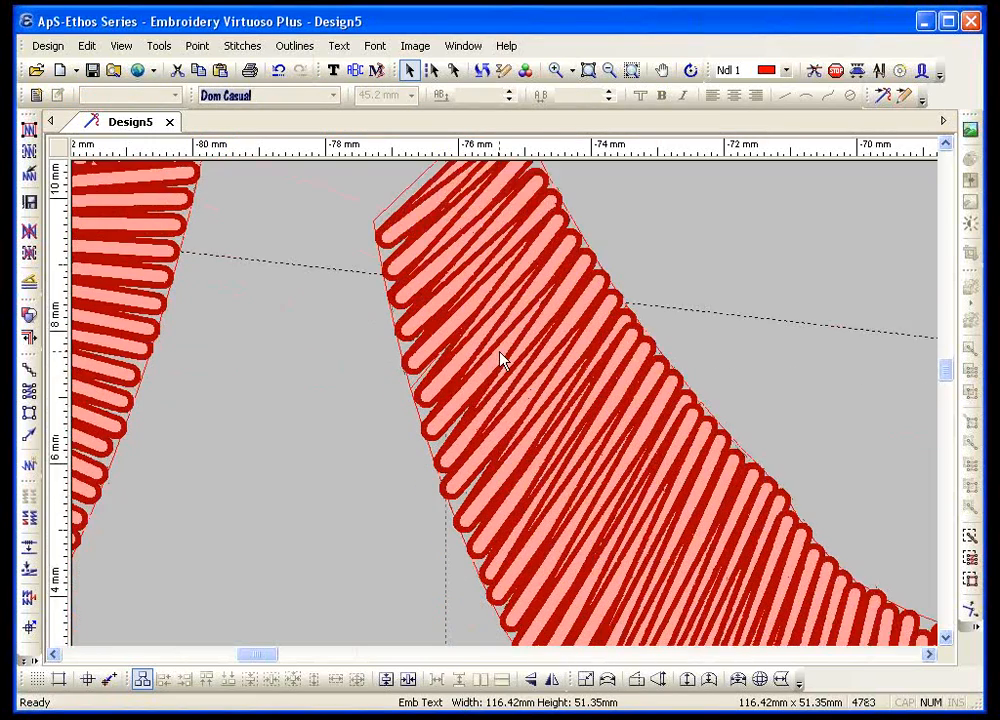
{"action": "scroll", "coordinate": [503, 360], "scroll_direction": "down", "scroll_amount": 1}
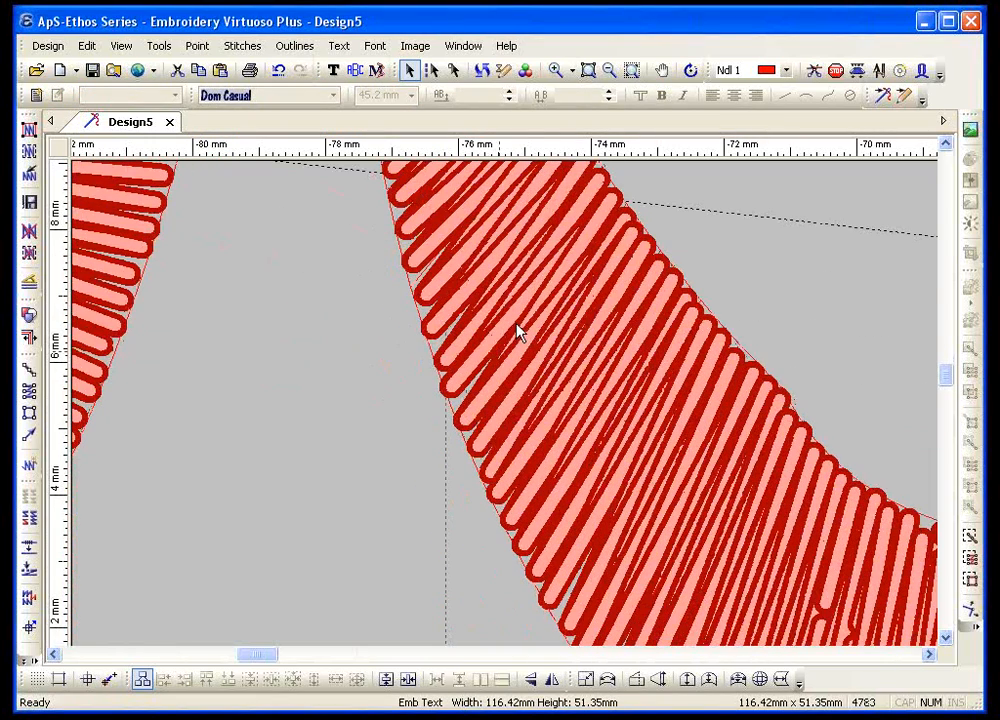
{"action": "left_click", "coordinate": [609, 70]}
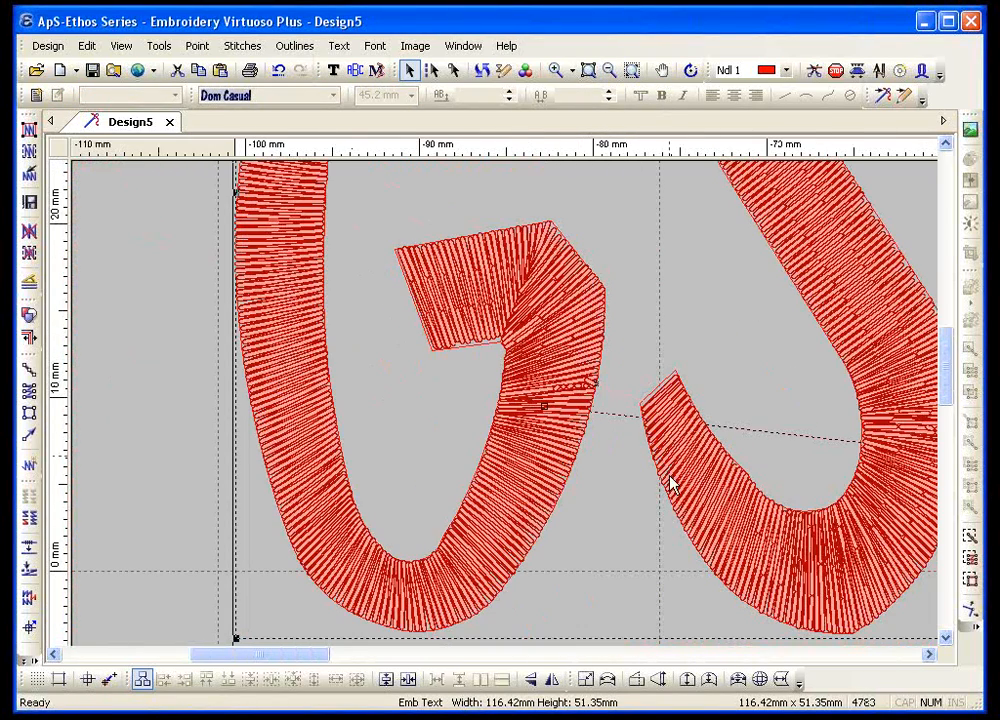
{"action": "left_click_drag", "start_coordinate": [281, 659], "coordinate": [324, 661]}
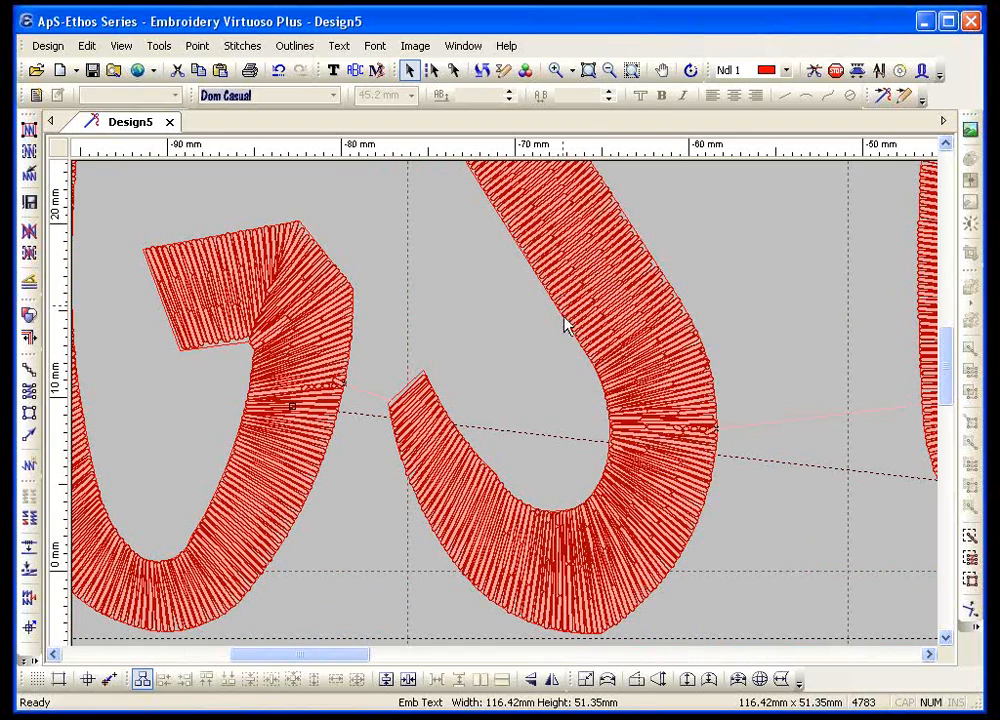
{"action": "scroll", "coordinate": [565, 327], "scroll_direction": "up", "scroll_amount": 3}
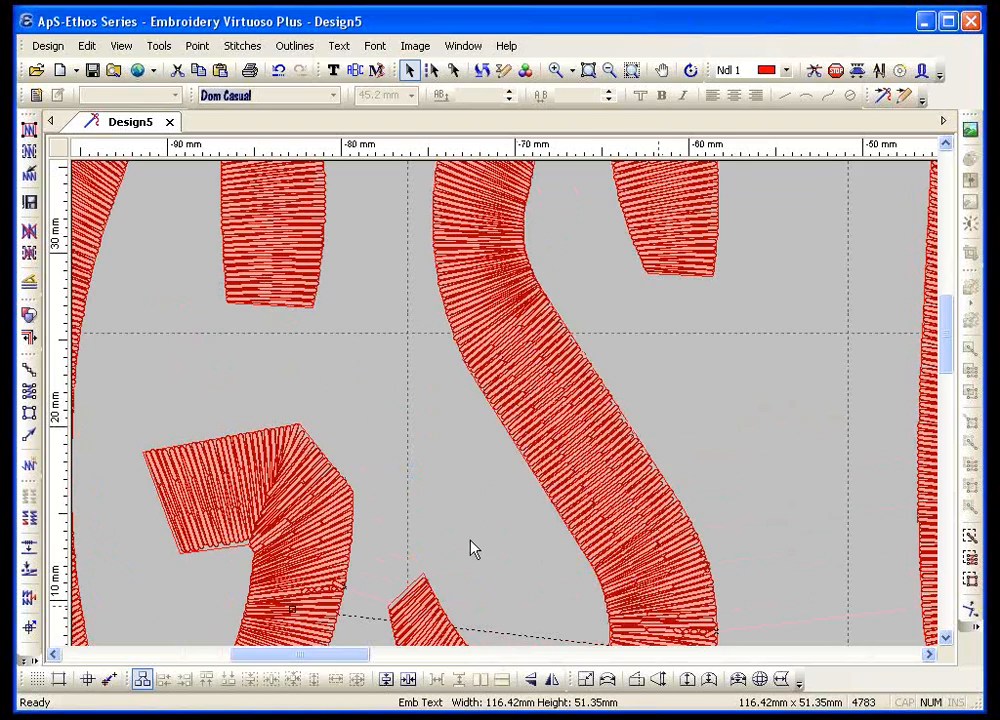
{"action": "right_click", "coordinate": [382, 444]}
{"action": "left_click", "coordinate": [692, 316]}
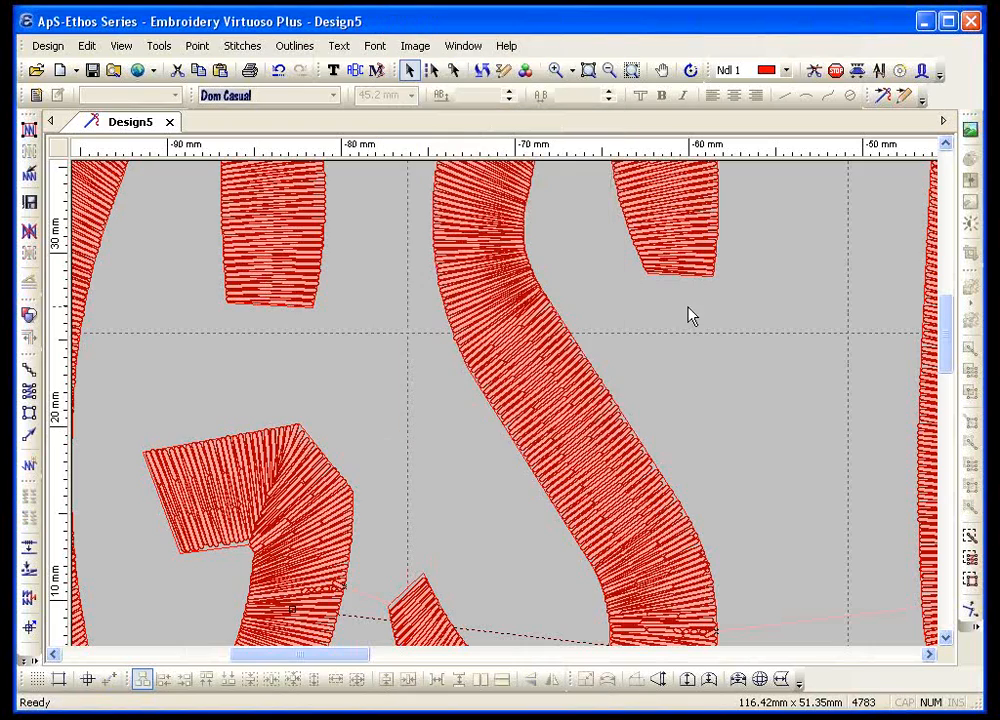
{"action": "left_click", "coordinate": [631, 70]}
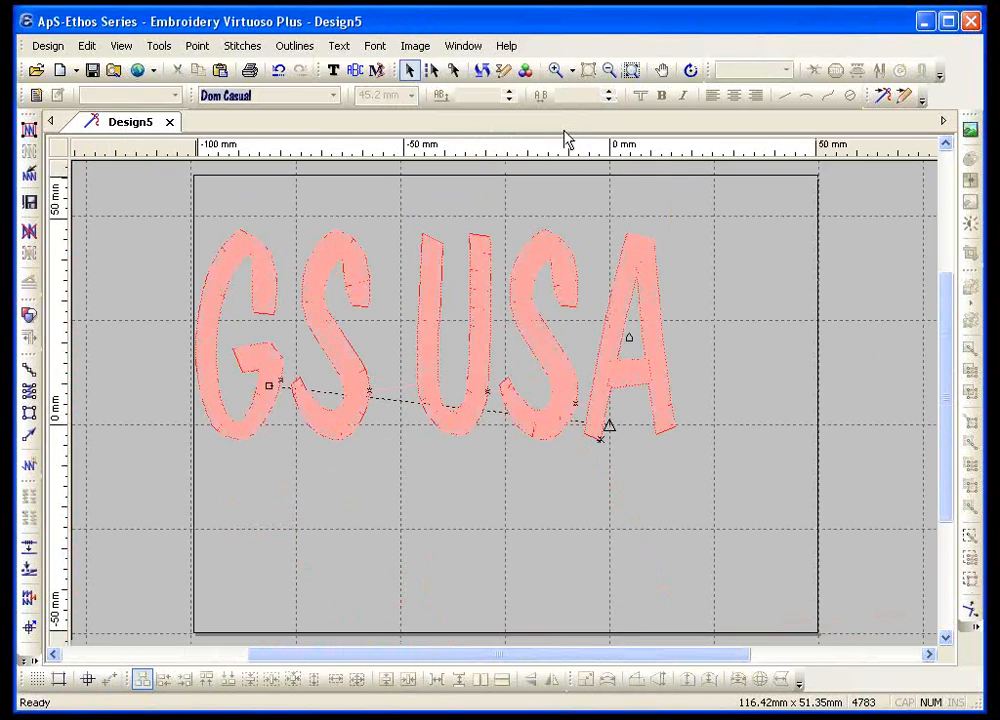
{"action": "left_click", "coordinate": [555, 70]}
{"action": "left_click_drag", "start_coordinate": [409, 229], "coordinate": [513, 375]}
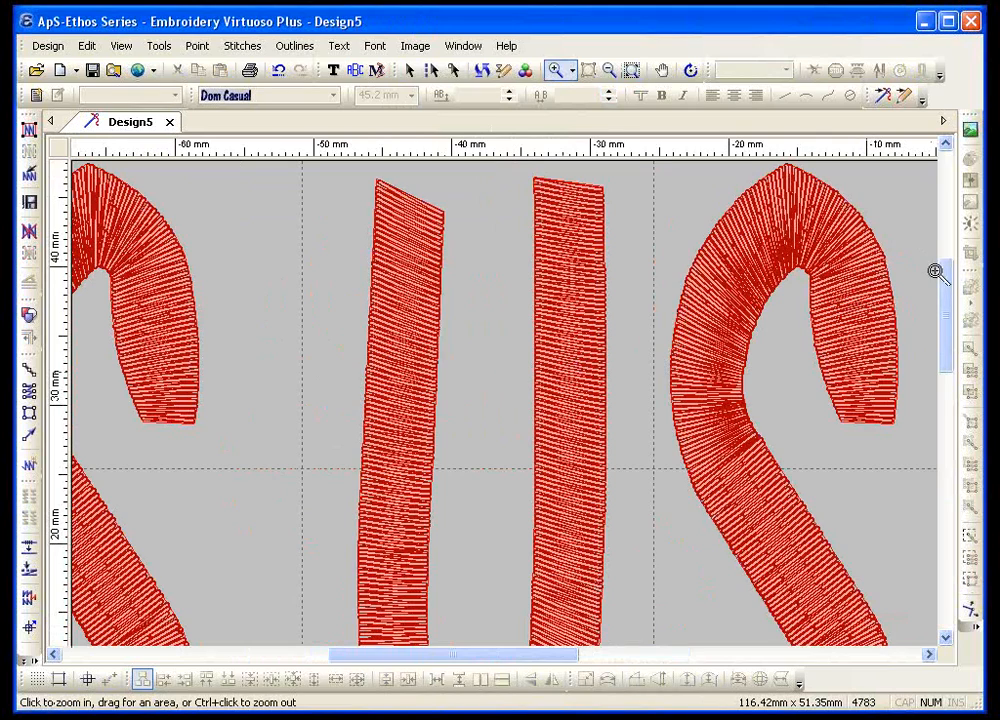
{"action": "left_click_drag", "start_coordinate": [946, 277], "coordinate": [946, 330]}
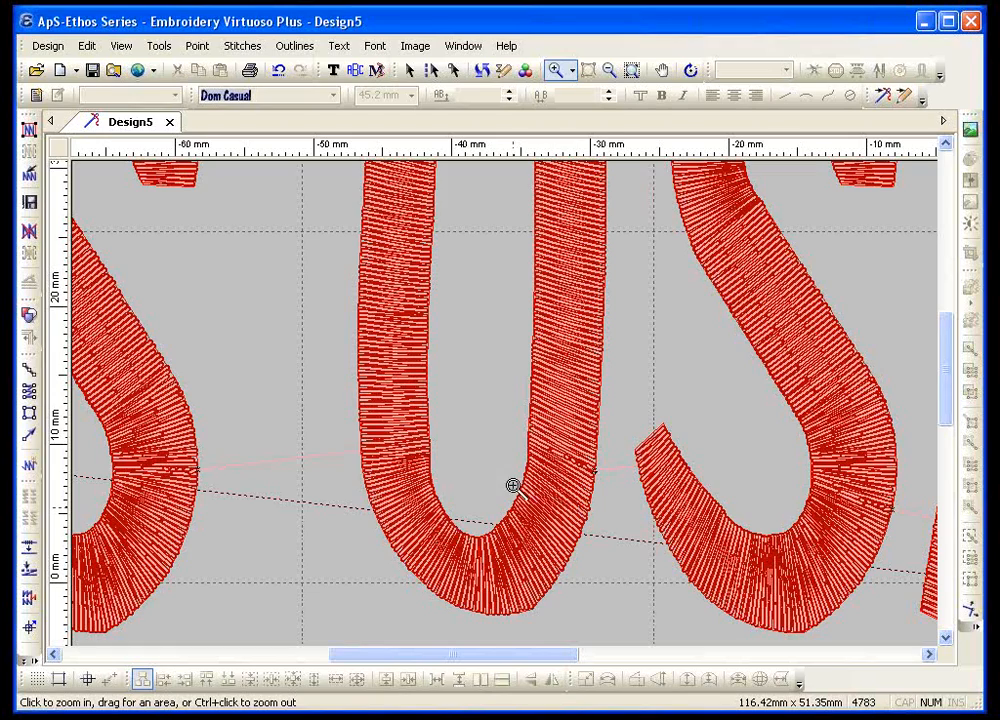
{"action": "key", "text": "Escape"}
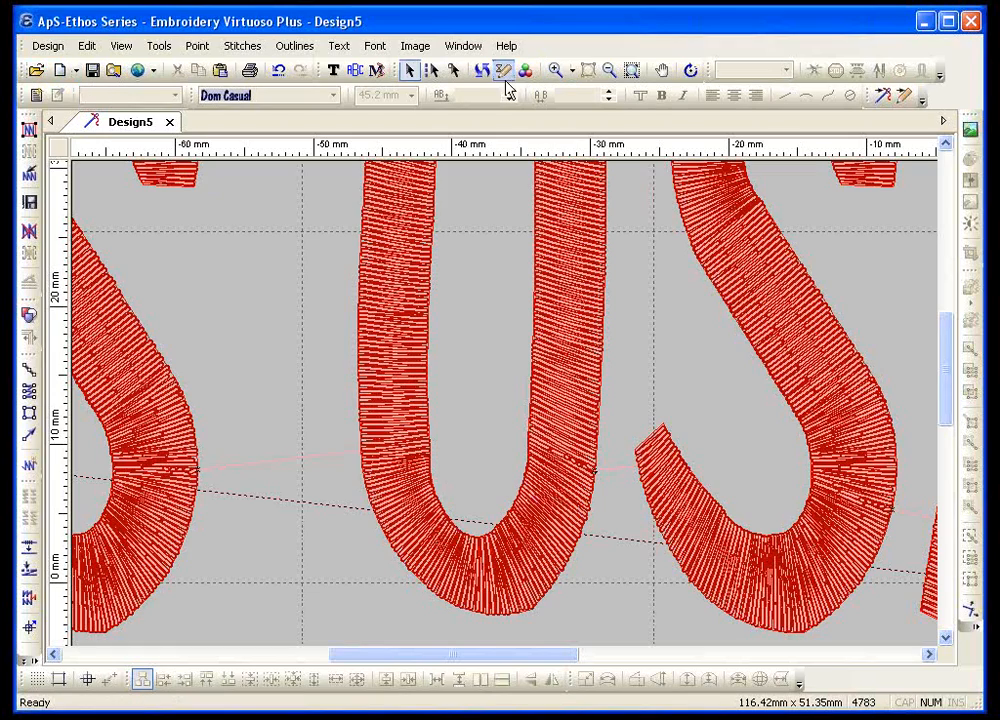
{"action": "left_click", "coordinate": [632, 71]}
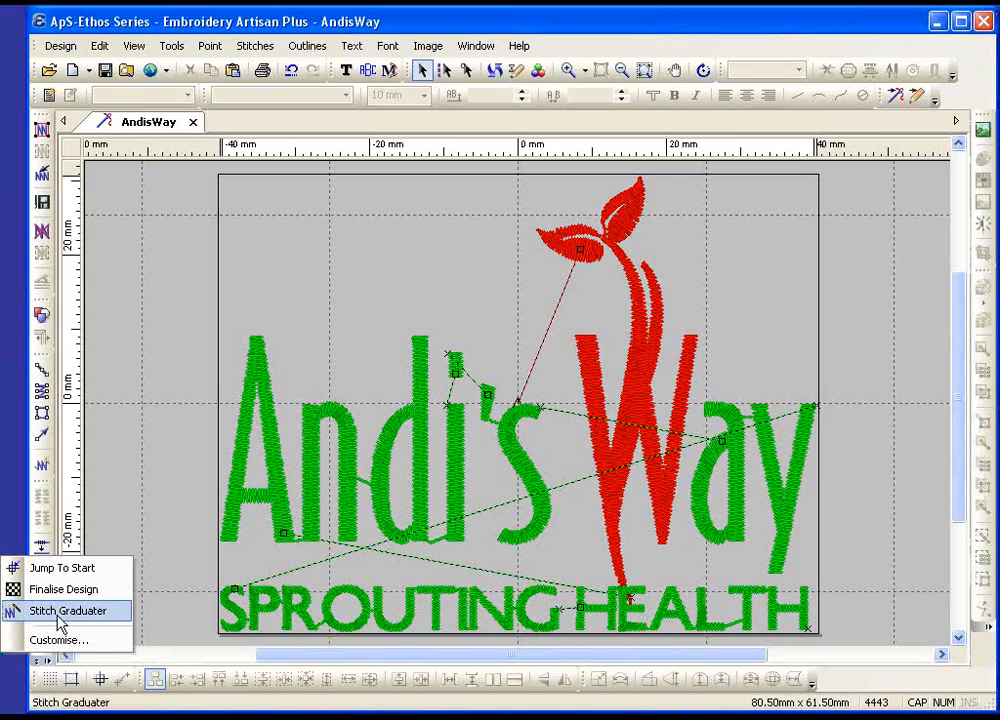
Step: Open the Stitch Graduater tool for the AndisWay design and review its design details and transformation settings
{"action": "left_click", "coordinate": [58, 614]}
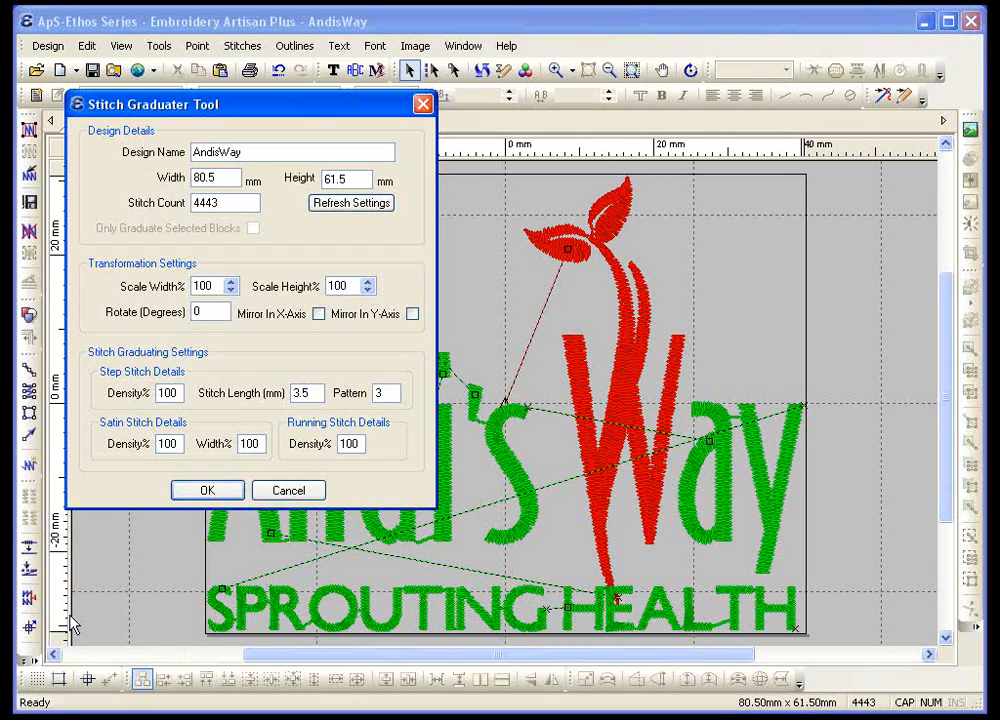
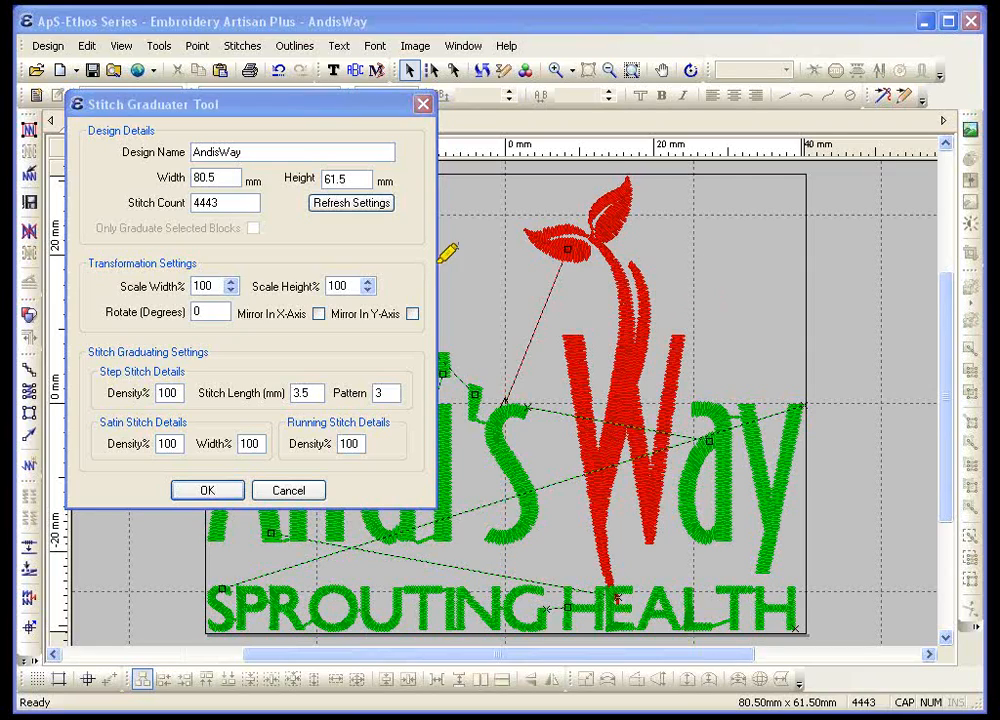
{"action": "mouse_move", "coordinate": [395, 158]}
{"action": "left_mouse_down"}
{"action": "mouse_move", "coordinate": [242, 113]}
{"action": "mouse_move", "coordinate": [78, 118]}
{"action": "mouse_move", "coordinate": [79, 168]}
{"action": "mouse_move", "coordinate": [268, 224]}
{"action": "mouse_move", "coordinate": [357, 218]}
{"action": "mouse_move", "coordinate": [421, 197]}
{"action": "mouse_move", "coordinate": [408, 147]}
{"action": "left_mouse_up"}
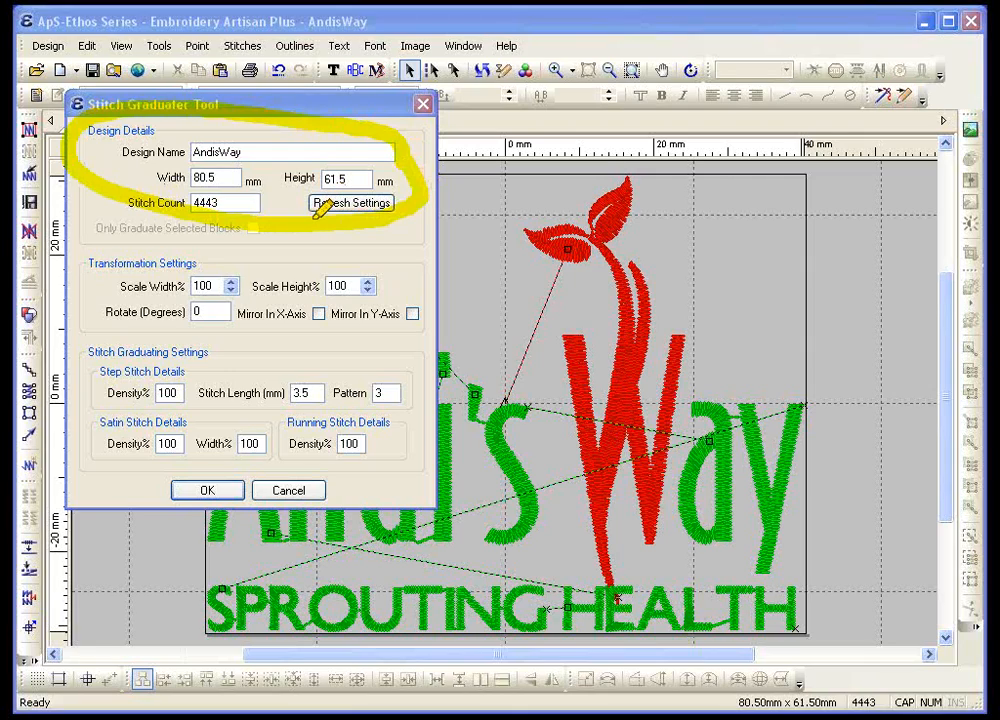
{"action": "left_click_drag", "start_coordinate": [194, 153], "coordinate": [246, 152]}
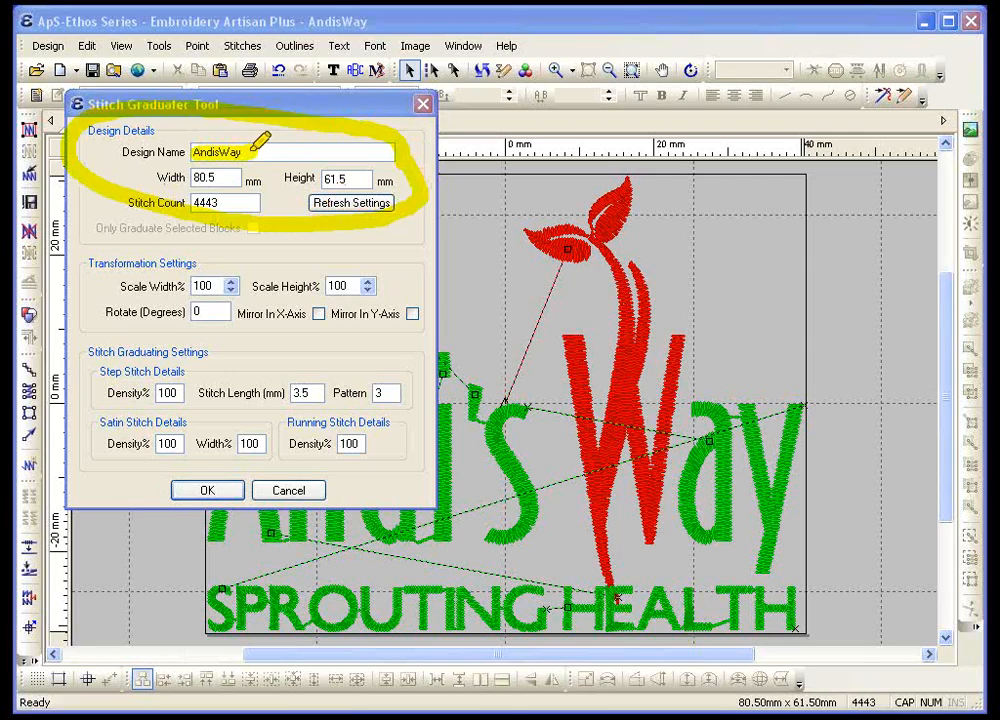
{"action": "left_click_drag", "start_coordinate": [192, 178], "coordinate": [240, 178]}
{"action": "left_click_drag", "start_coordinate": [322, 179], "coordinate": [362, 179]}
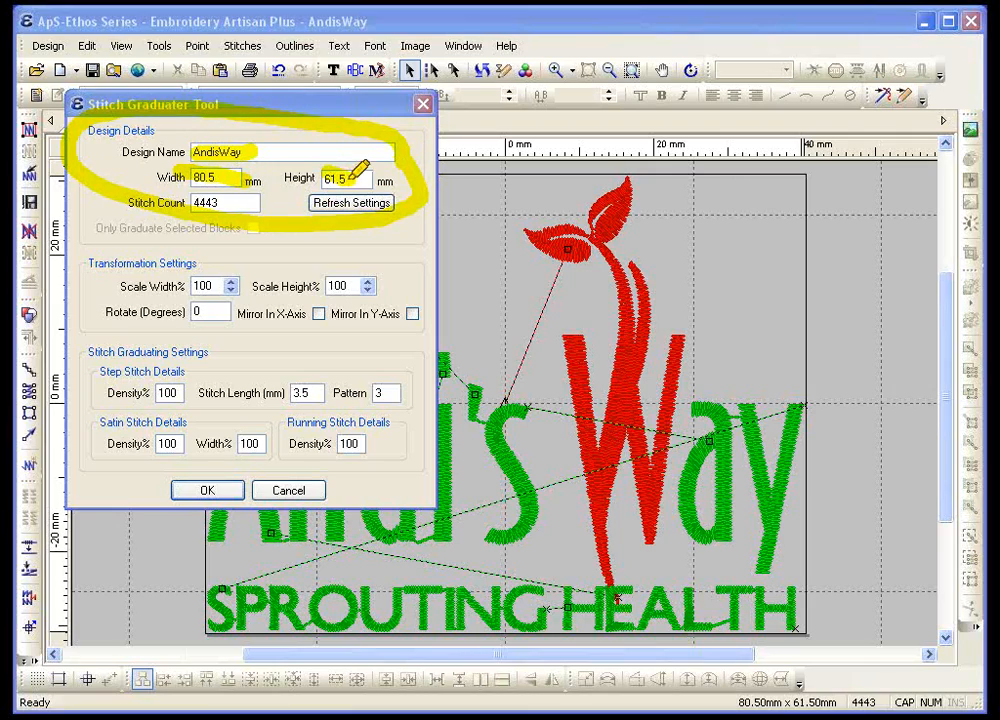
{"action": "left_click_drag", "start_coordinate": [193, 203], "coordinate": [246, 203]}
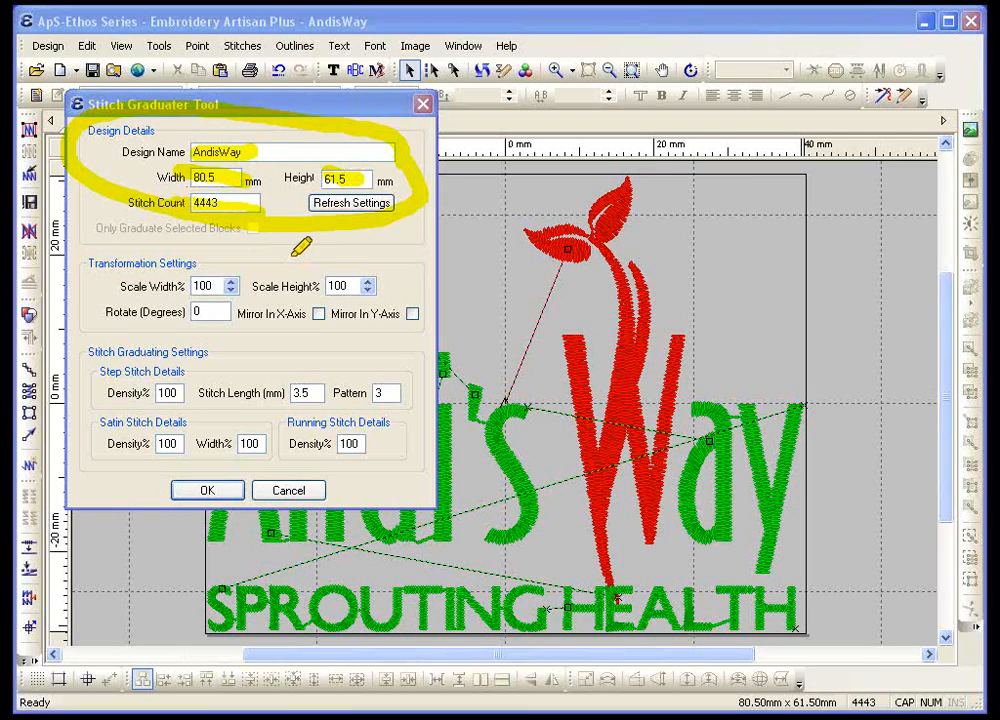
{"action": "mouse_move", "coordinate": [261, 270]}
{"action": "left_mouse_down"}
{"action": "mouse_move", "coordinate": [120, 268]}
{"action": "mouse_move", "coordinate": [106, 300]}
{"action": "mouse_move", "coordinate": [202, 330]}
{"action": "mouse_move", "coordinate": [245, 262]}
{"action": "left_mouse_up"}
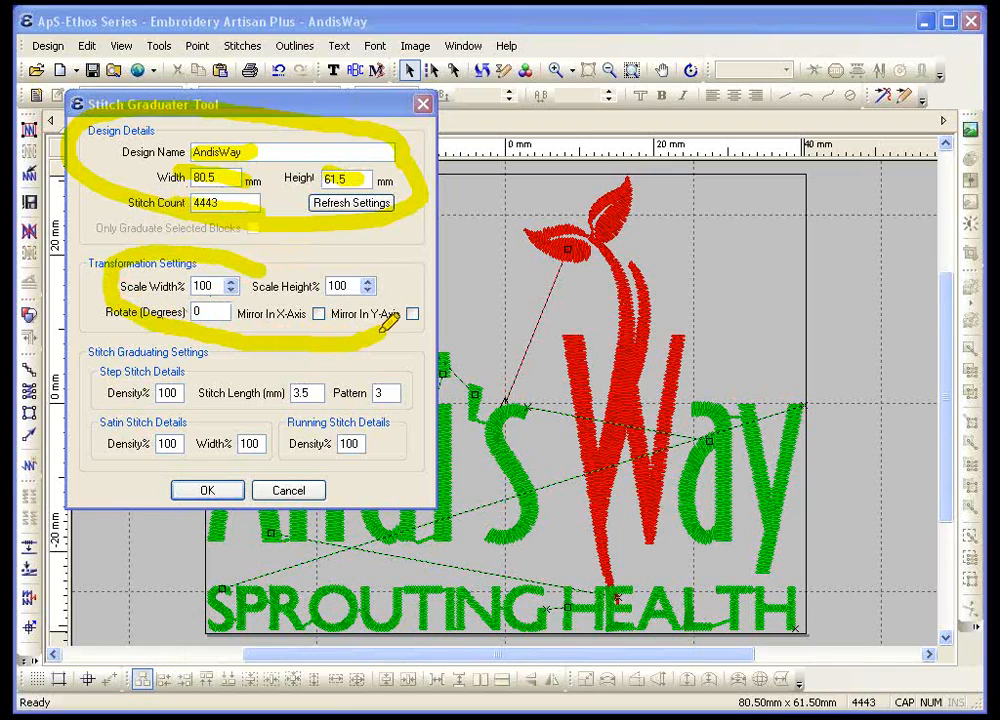
Step: Scale the AndisWay design to 120% in width and height with the Stitch Graduater and apply the change
{"action": "left_click", "coordinate": [231, 284]}
{"action": "left_click", "coordinate": [231, 284]}
{"action": "left_click", "coordinate": [231, 284]}
{"action": "left_click", "coordinate": [231, 284]}
{"action": "left_click", "coordinate": [231, 284]}
{"action": "left_click", "coordinate": [231, 284]}
{"action": "left_click", "coordinate": [231, 284]}
{"action": "left_click", "coordinate": [231, 284]}
{"action": "left_click", "coordinate": [231, 284]}
{"action": "left_click", "coordinate": [231, 284]}
{"action": "left_click", "coordinate": [231, 284]}
{"action": "double_click", "coordinate": [231, 284]}
{"action": "left_click", "coordinate": [231, 284]}
{"action": "left_click", "coordinate": [231, 284]}
{"action": "left_click", "coordinate": [231, 284]}
{"action": "left_click", "coordinate": [231, 284]}
{"action": "left_click", "coordinate": [231, 284]}
{"action": "left_click", "coordinate": [231, 284]}
{"action": "left_click", "coordinate": [231, 284]}
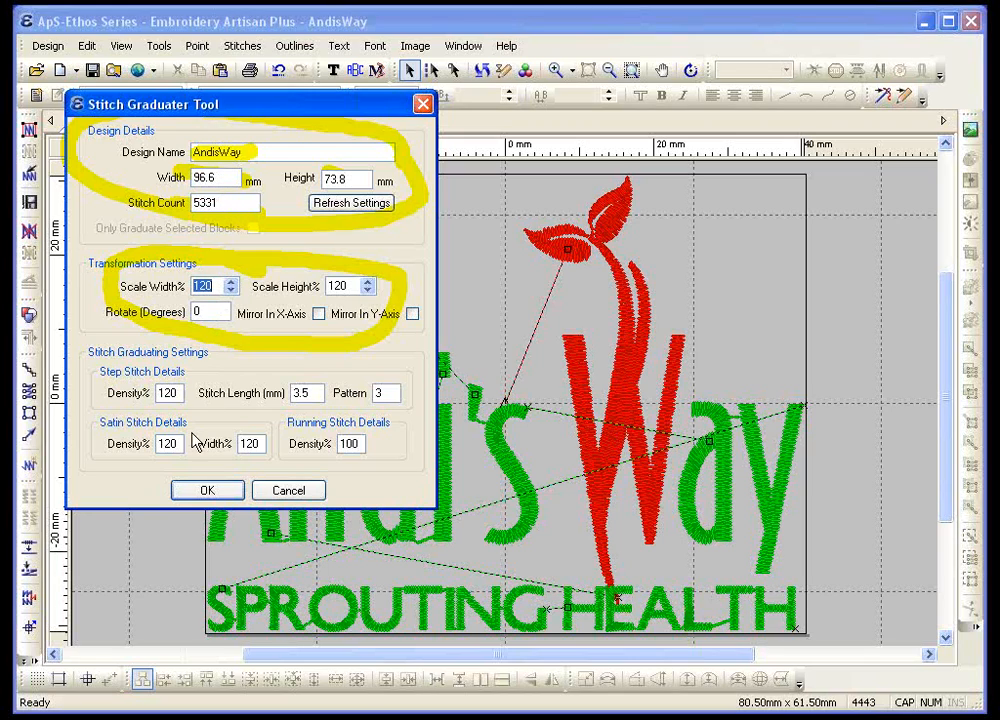
{"action": "left_click", "coordinate": [207, 490]}
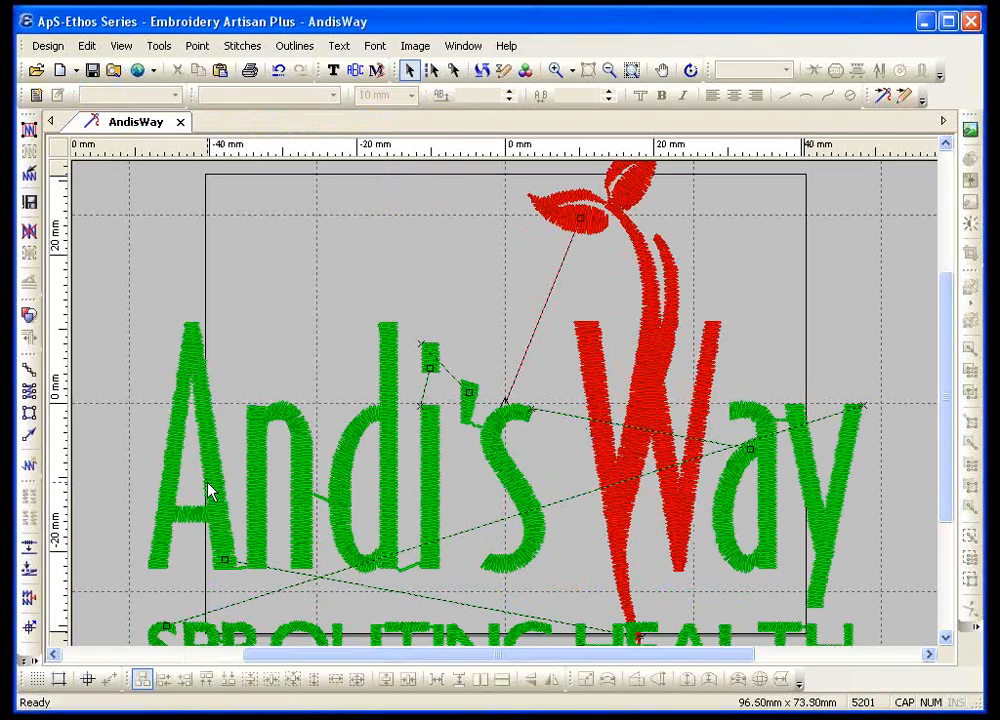
{"action": "left_click", "coordinate": [135, 46]}
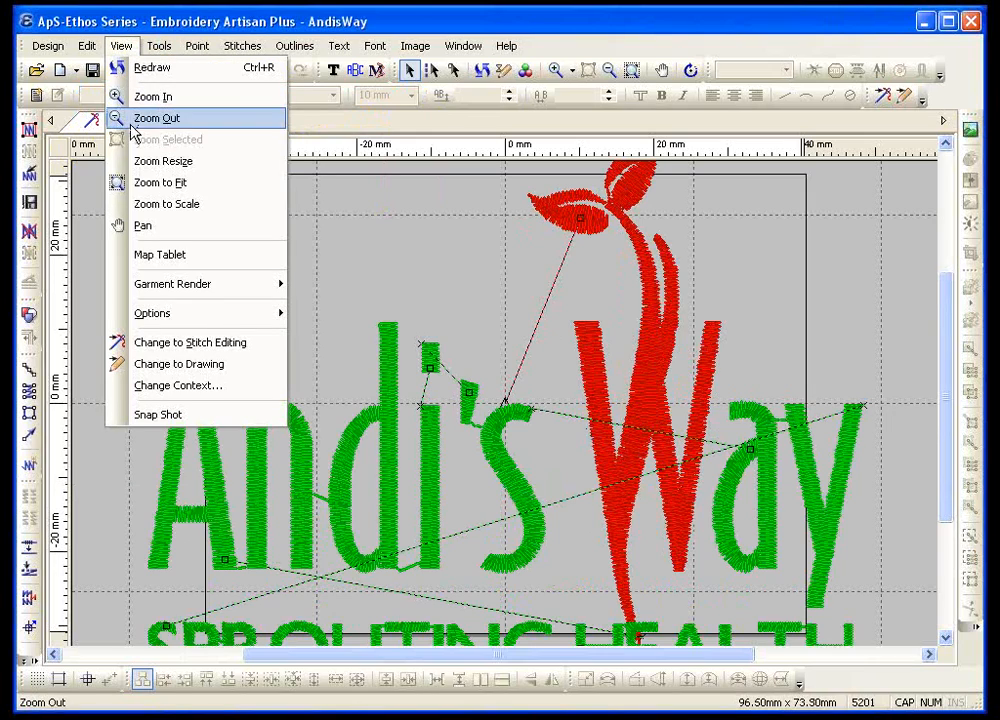
{"action": "left_click", "coordinate": [134, 161]}
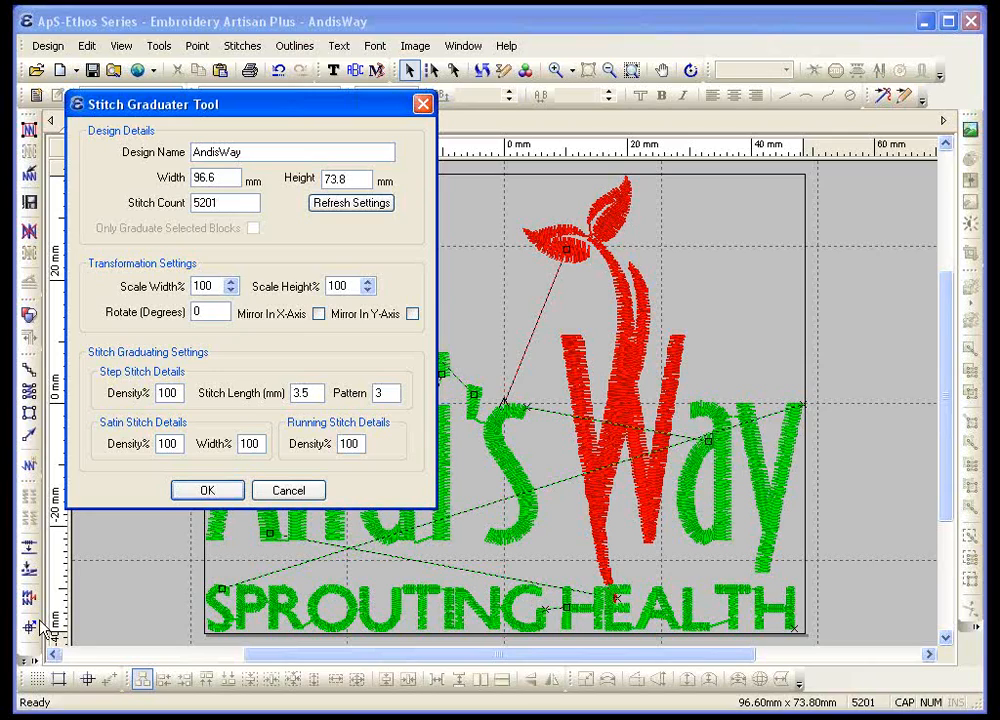
Step: Enlarge the AndisWay design again proportionally with the Stitch Graduater to 116.9 by 89.3 mm
{"action": "left_click_drag", "start_coordinate": [233, 283], "coordinate": [234, 287]}
{"action": "left_click", "coordinate": [233, 285]}
{"action": "left_click", "coordinate": [225, 494]}
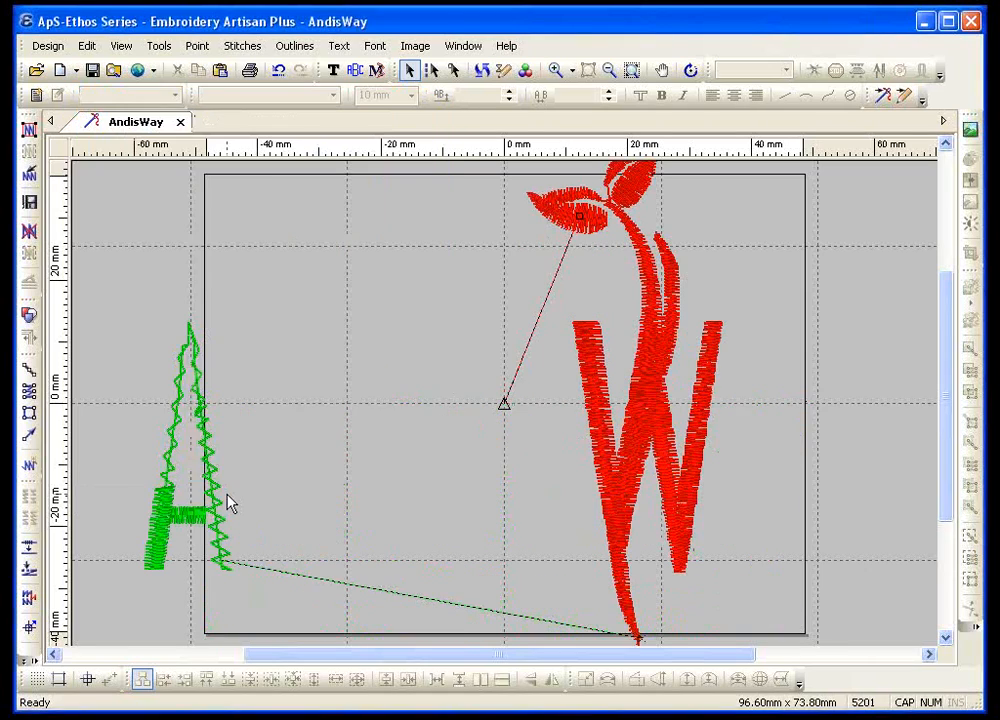
{"action": "left_click", "coordinate": [118, 47]}
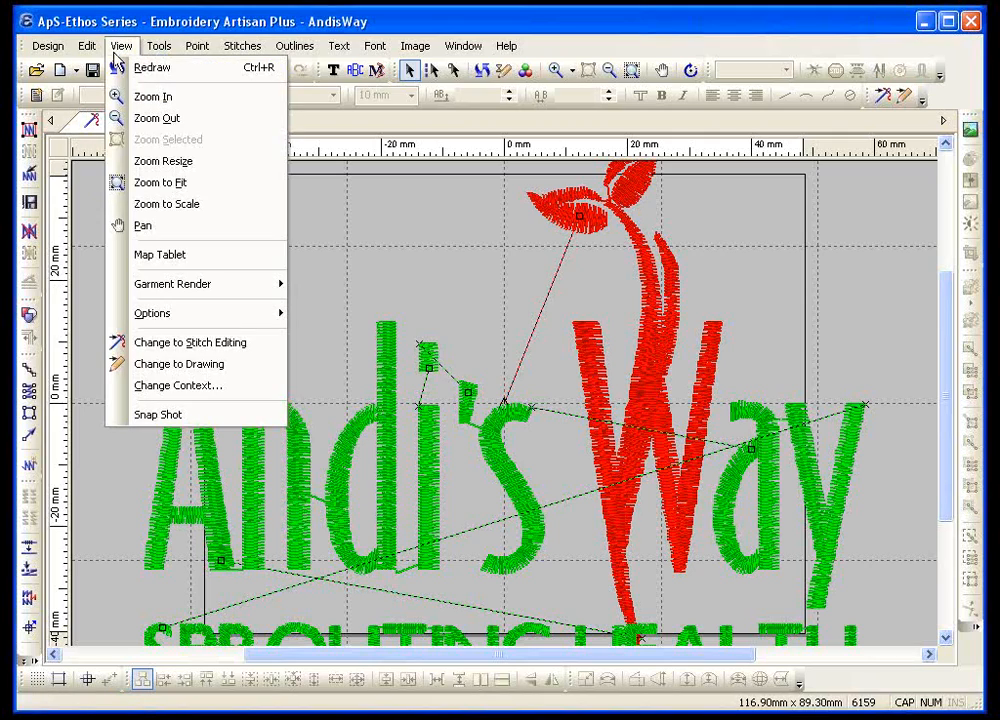
{"action": "left_click", "coordinate": [158, 162]}
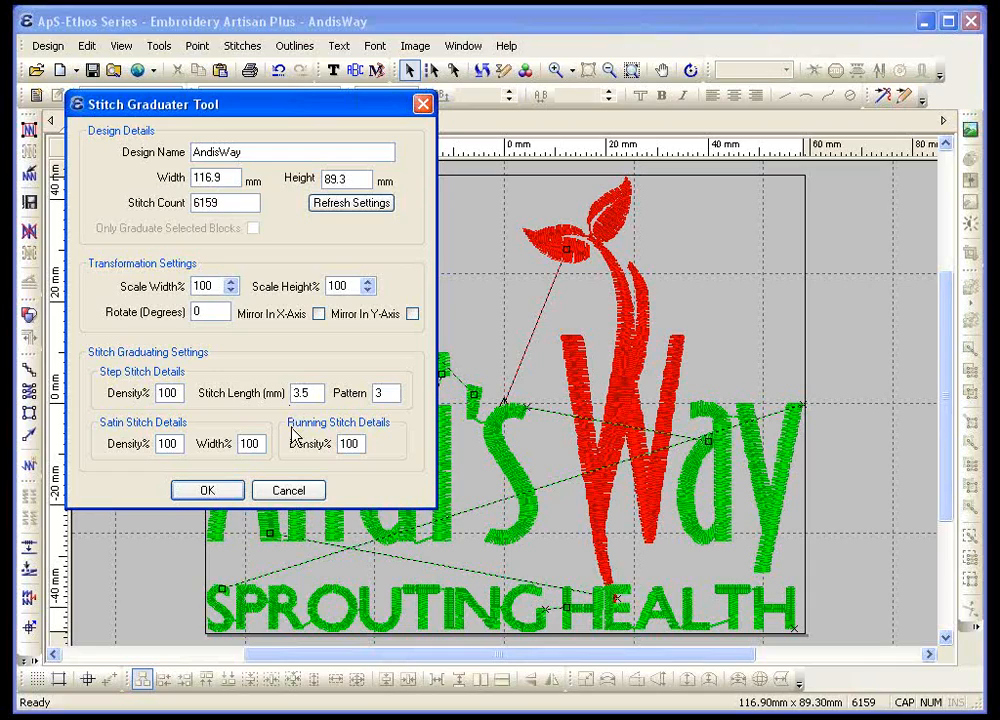
Step: Try a height scale of 108% for the AndisWay design, keeping the width scale at 100%
{"action": "left_click", "coordinate": [370, 281]}
{"action": "left_click", "coordinate": [370, 281]}
{"action": "left_click", "coordinate": [370, 281]}
{"action": "left_click", "coordinate": [370, 281]}
{"action": "left_click", "coordinate": [370, 281]}
{"action": "left_click", "coordinate": [370, 281]}
{"action": "left_click", "coordinate": [370, 281]}
{"action": "left_click", "coordinate": [370, 282]}
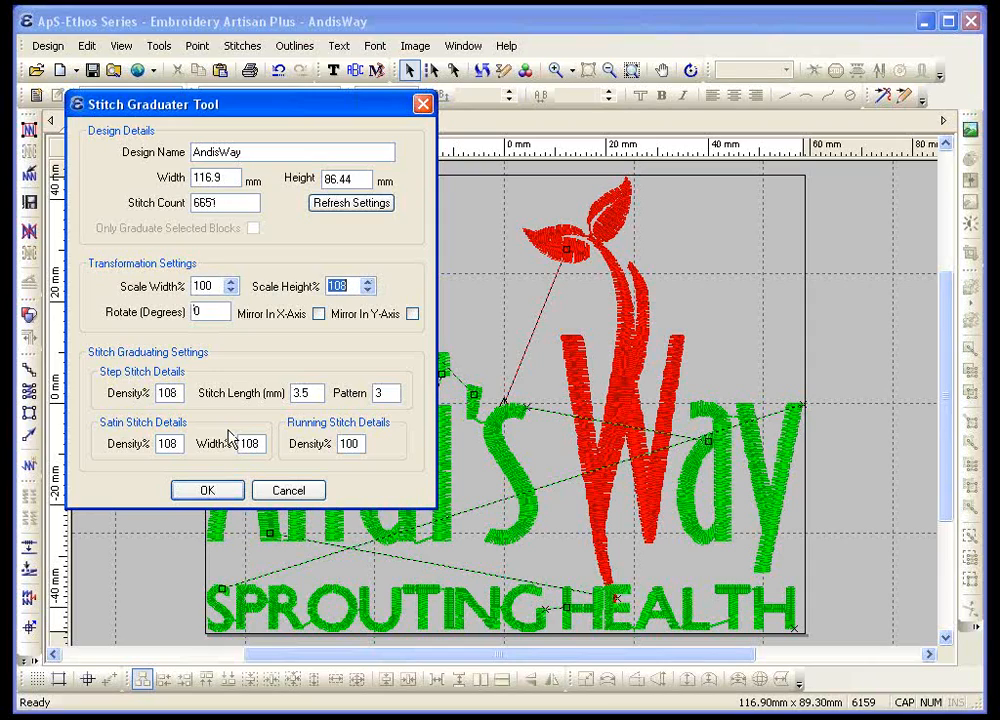
Step: Reduce only the AndisWay design's height to about 49 mm, keeping the width scale at 100%, and apply the change
{"action": "left_click", "coordinate": [368, 291]}
{"action": "left_click", "coordinate": [368, 291]}
{"action": "left_click_drag", "start_coordinate": [366, 291], "coordinate": [366, 291]}
{"action": "left_click", "coordinate": [207, 490]}
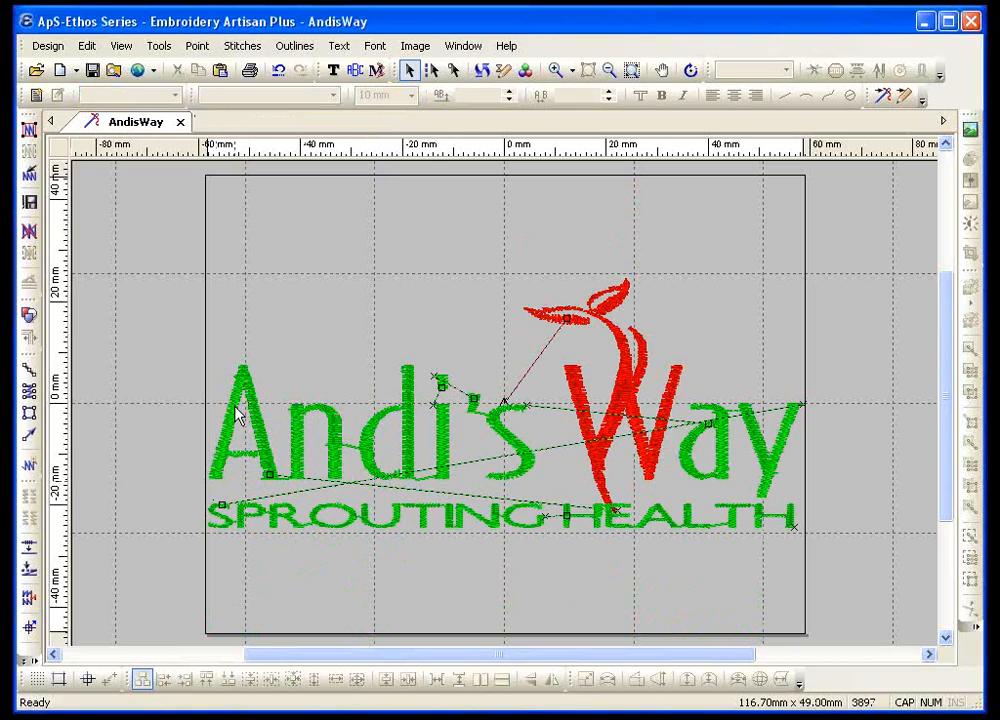
Step: Scale only the red W and leaf block to 130% in width and height with the Stitch Graduater, restricted to selected blocks
{"action": "left_click", "coordinate": [566, 318]}
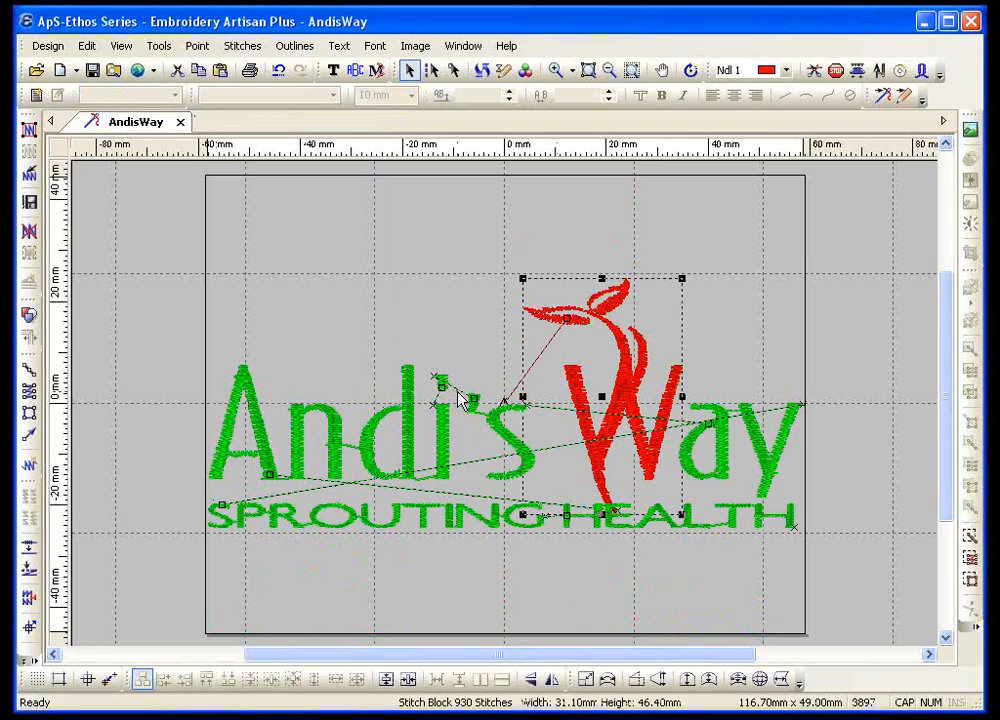
{"action": "left_click", "coordinate": [402, 324]}
{"action": "left_click", "coordinate": [618, 344]}
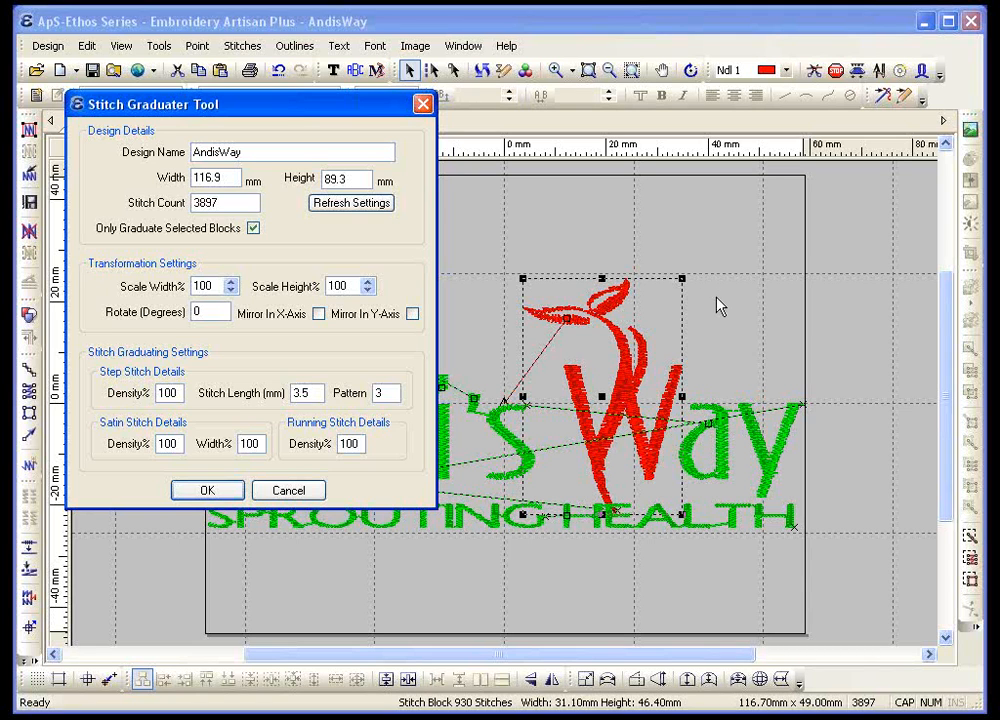
{"action": "left_click_drag", "start_coordinate": [96, 229], "coordinate": [265, 228]}
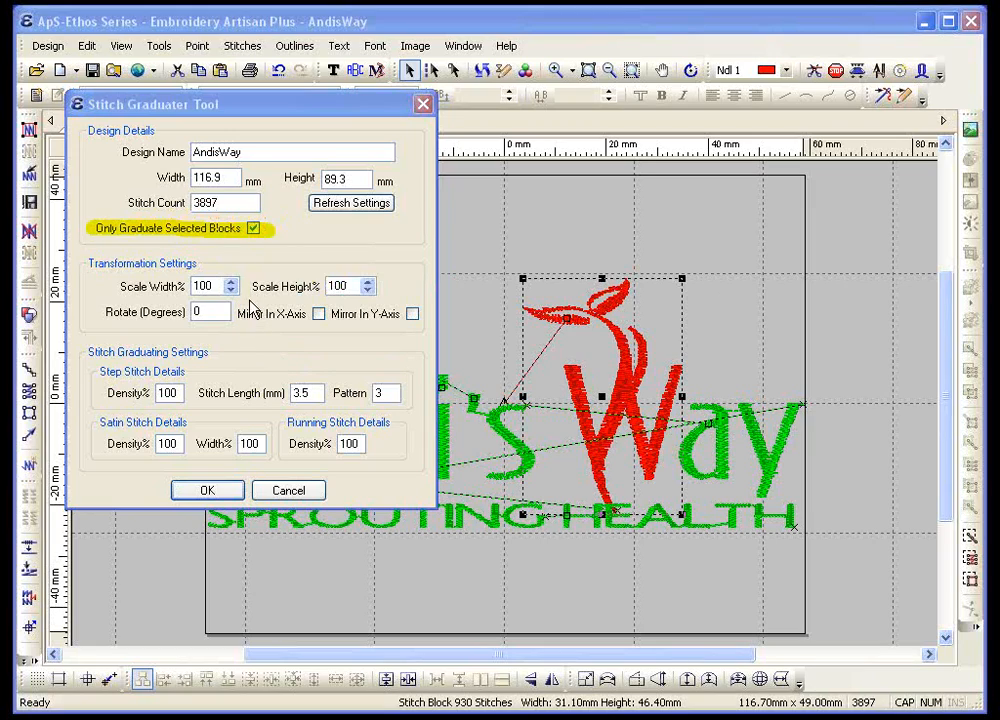
{"action": "left_click", "coordinate": [230, 282]}
{"action": "left_click", "coordinate": [230, 282]}
{"action": "left_click", "coordinate": [230, 282]}
{"action": "left_click", "coordinate": [230, 282]}
{"action": "left_click", "coordinate": [230, 282]}
{"action": "left_click", "coordinate": [230, 282]}
{"action": "left_click", "coordinate": [231, 283]}
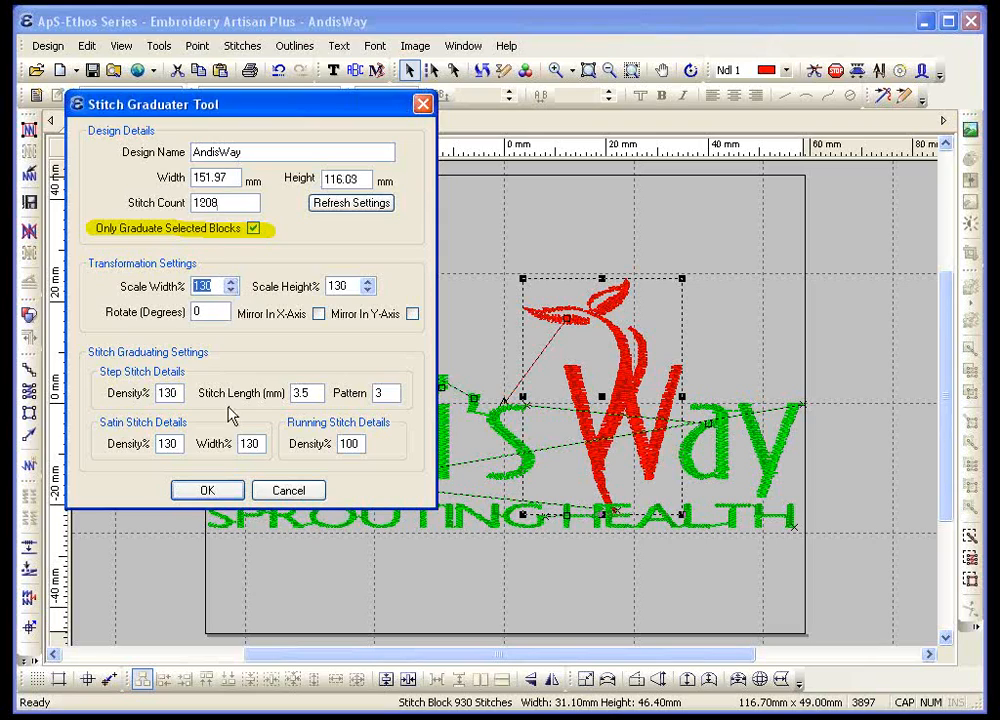
{"action": "left_click", "coordinate": [206, 489]}
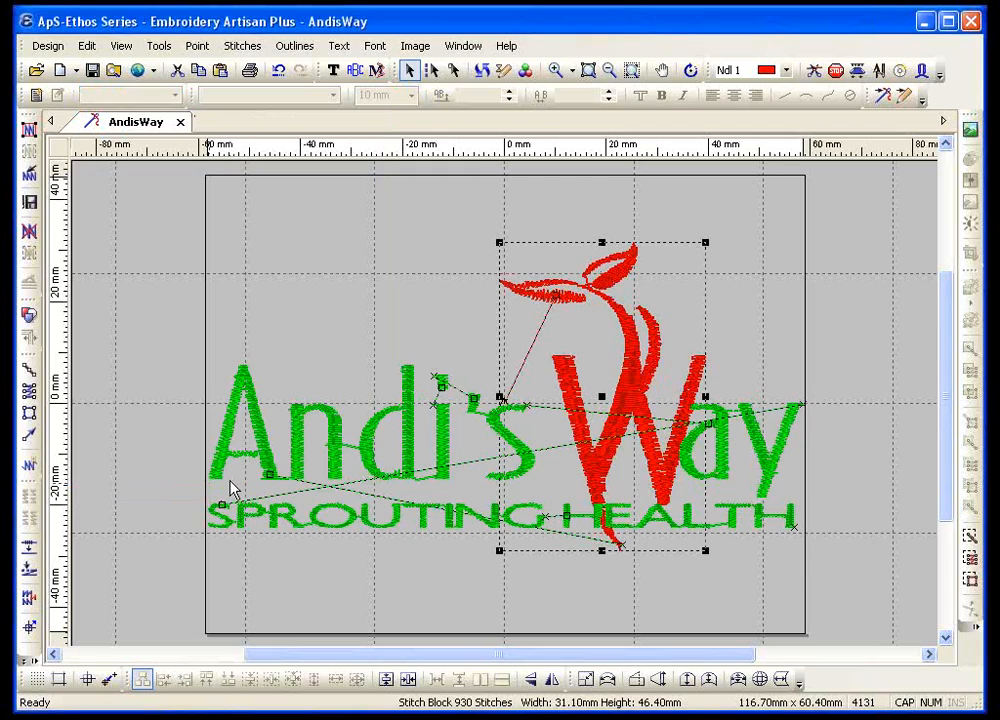
Step: Widen the satin stitches of the green SPROUTING block to 115% with the Stitch Graduater and apply the change
{"action": "left_click", "coordinate": [556, 69]}
{"action": "left_click_drag", "start_coordinate": [181, 482], "coordinate": [542, 570]}
{"action": "key", "text": "Escape"}
{"action": "left_click", "coordinate": [432, 416]}
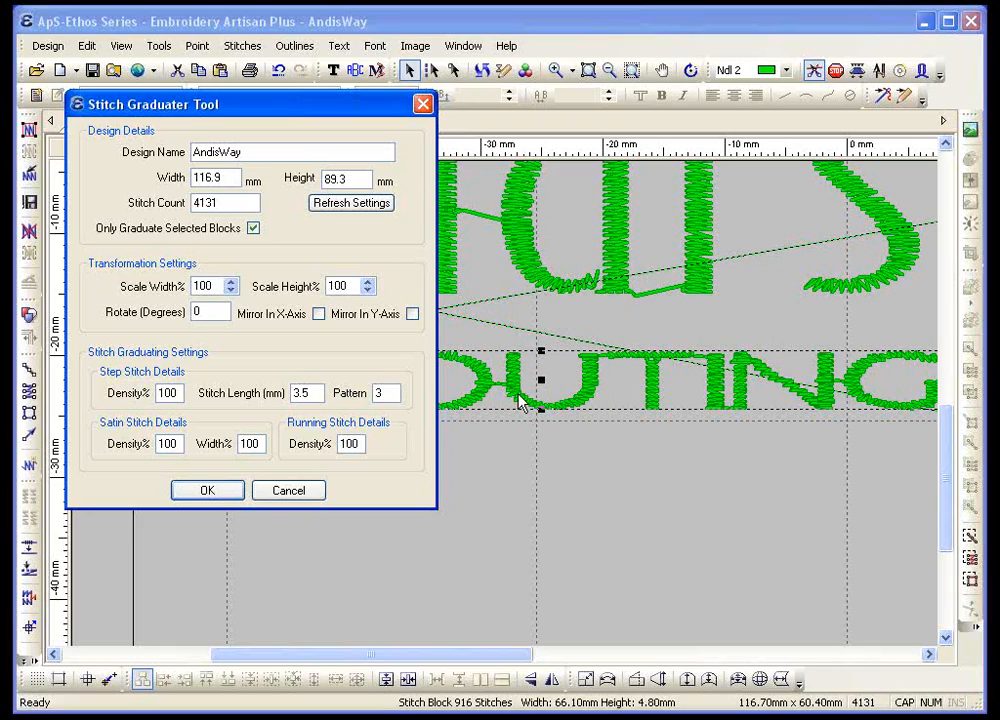
{"action": "double_click", "coordinate": [260, 443]}
{"action": "type", "text": "15"}
{"action": "key", "text": "BackSpace"}
{"action": "type", "text": "15"}
{"action": "left_click", "coordinate": [224, 488]}
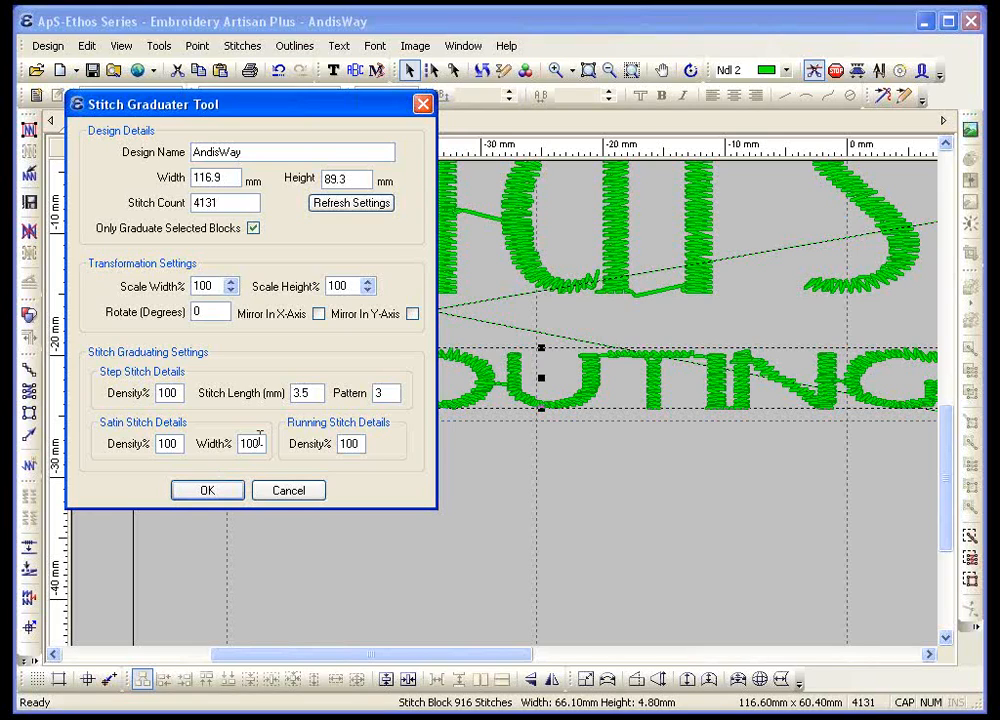
Step: Widen the SPROUTING block's satin stitches again with a satin width of 125% in the Stitch Graduater
{"action": "left_click_drag", "start_coordinate": [262, 444], "coordinate": [201, 440]}
{"action": "type", "text": "125"}
{"action": "left_click", "coordinate": [207, 490]}
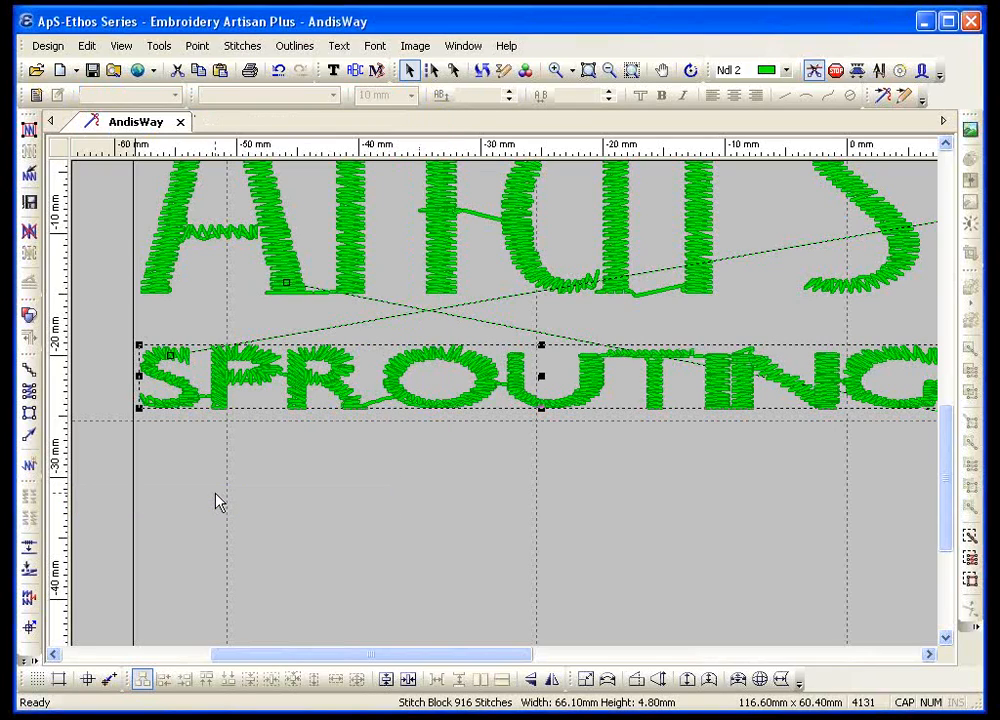